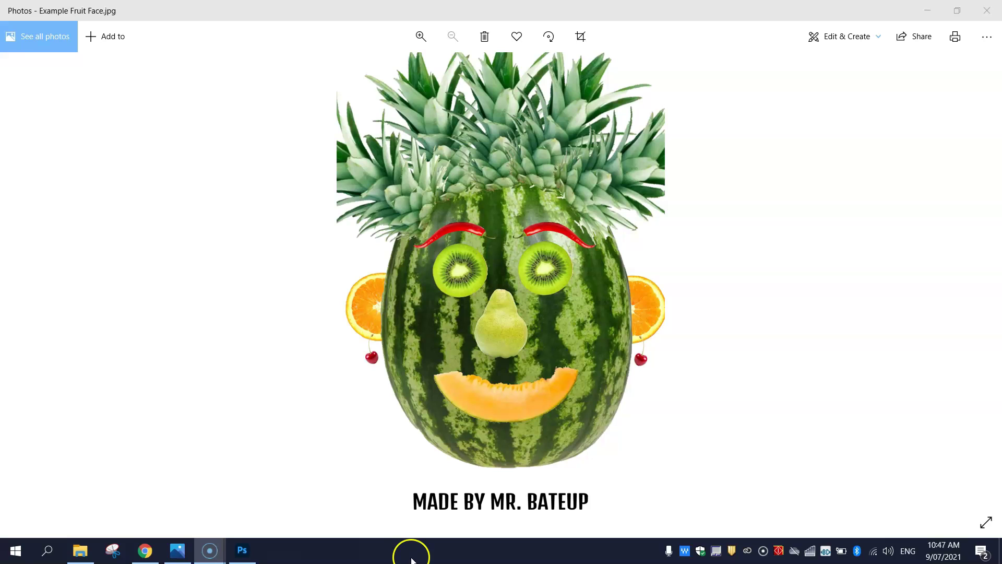
# - Look over the 1 - Fruit Faces image folder in File Explorer and the Year 7 Media Arts course page in Chrome
pyautogui.click(80, 550)
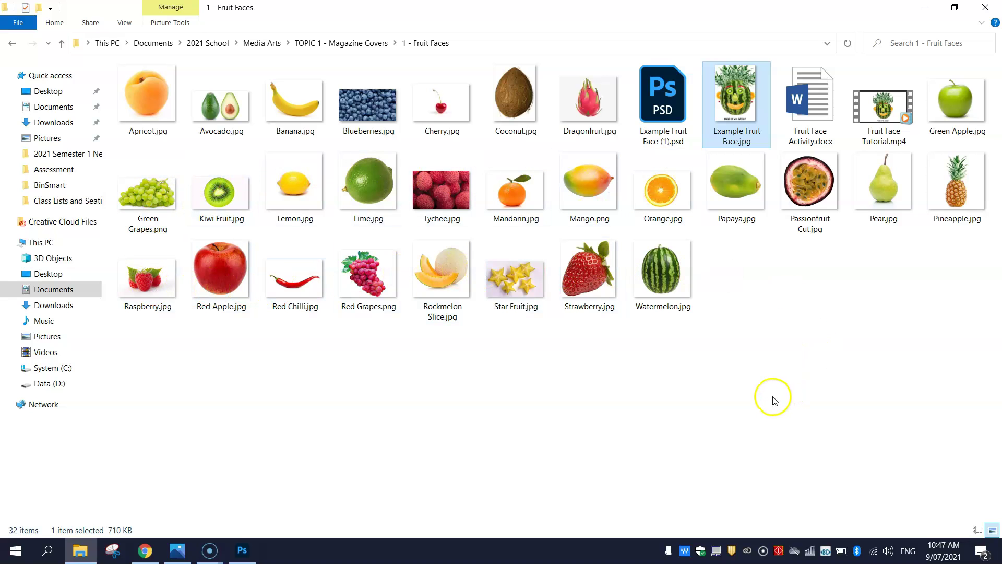
pyautogui.click(146, 552)
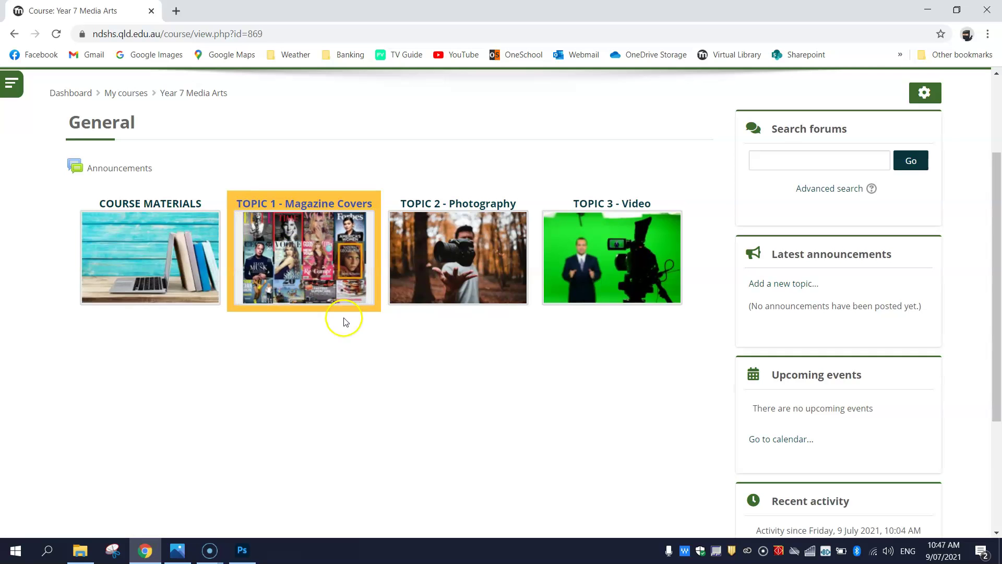
pyautogui.click(81, 551)
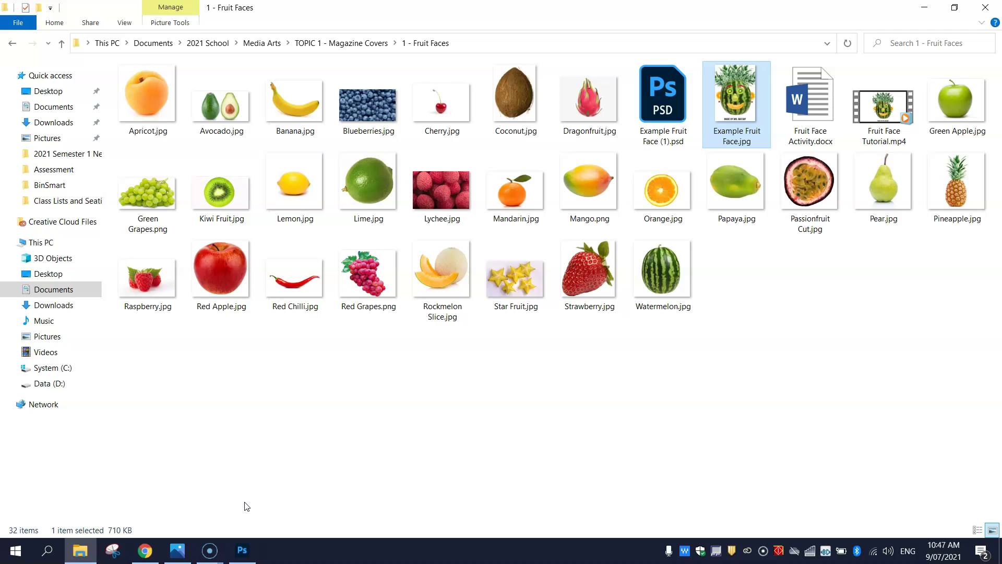
# - Switch to Photoshop and create a new document from the A4 print preset in CMYK Color mode
pyautogui.click(242, 549)
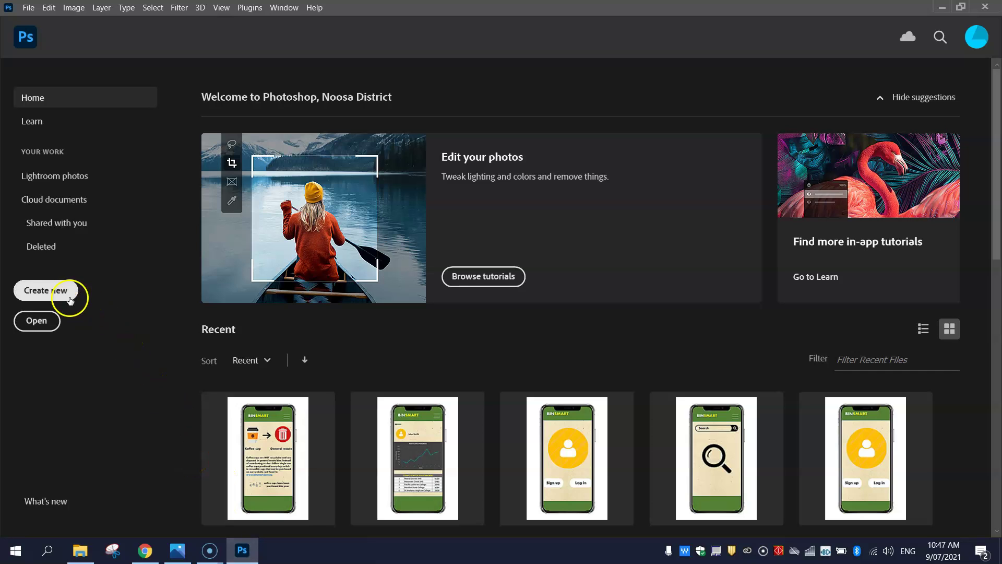
pyautogui.click(59, 291)
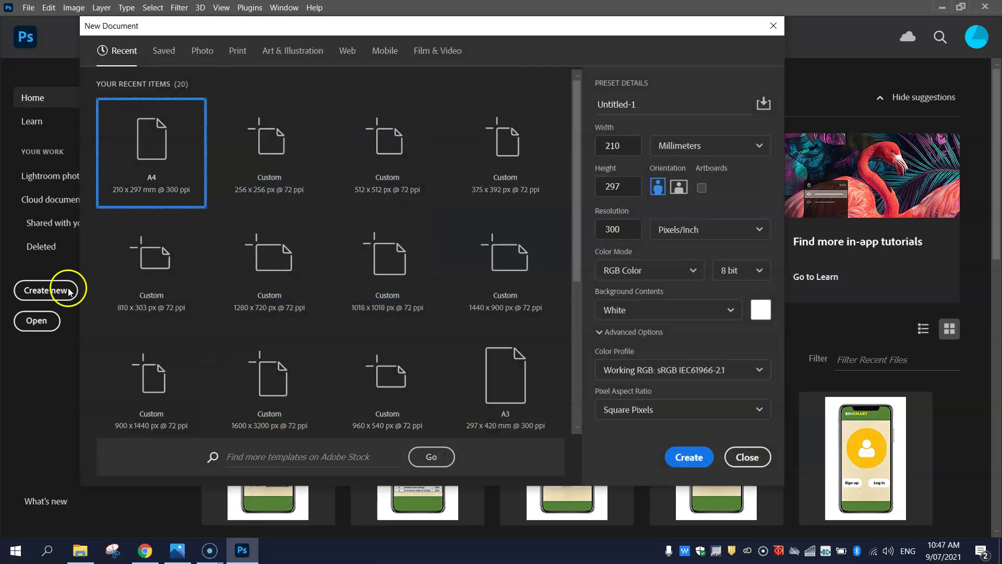
pyautogui.click(232, 52)
pyautogui.click(486, 142)
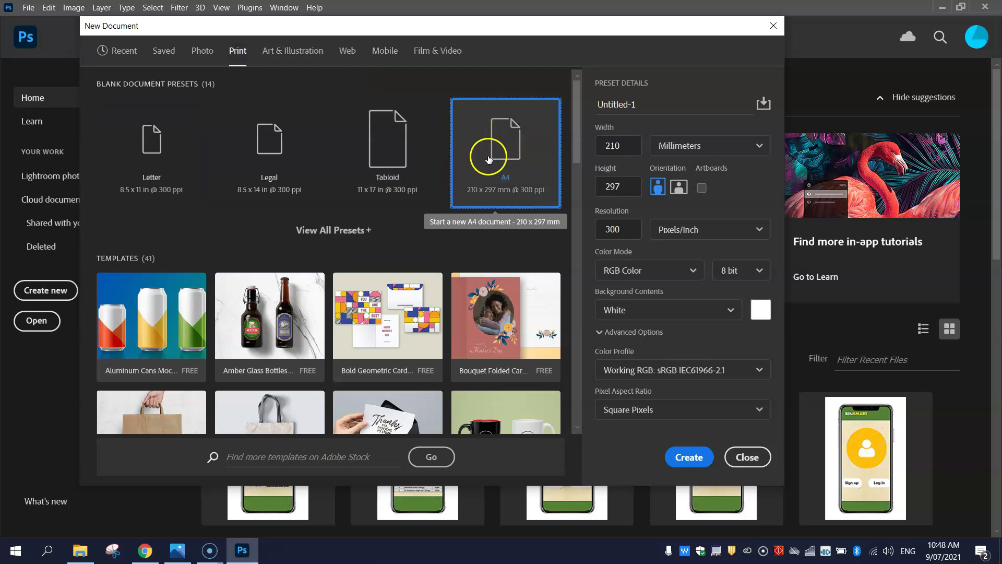
pyautogui.click(629, 151)
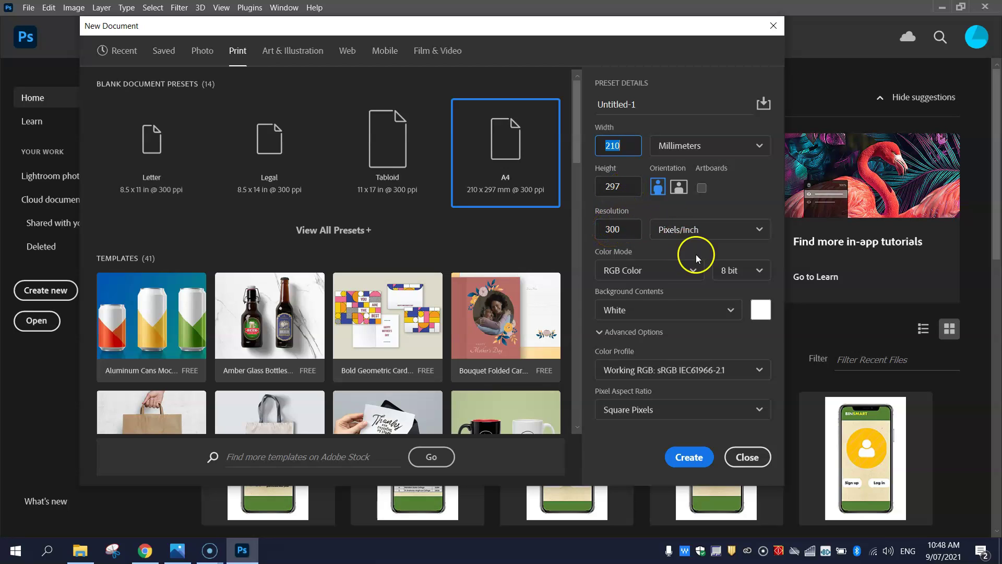
pyautogui.click(651, 268)
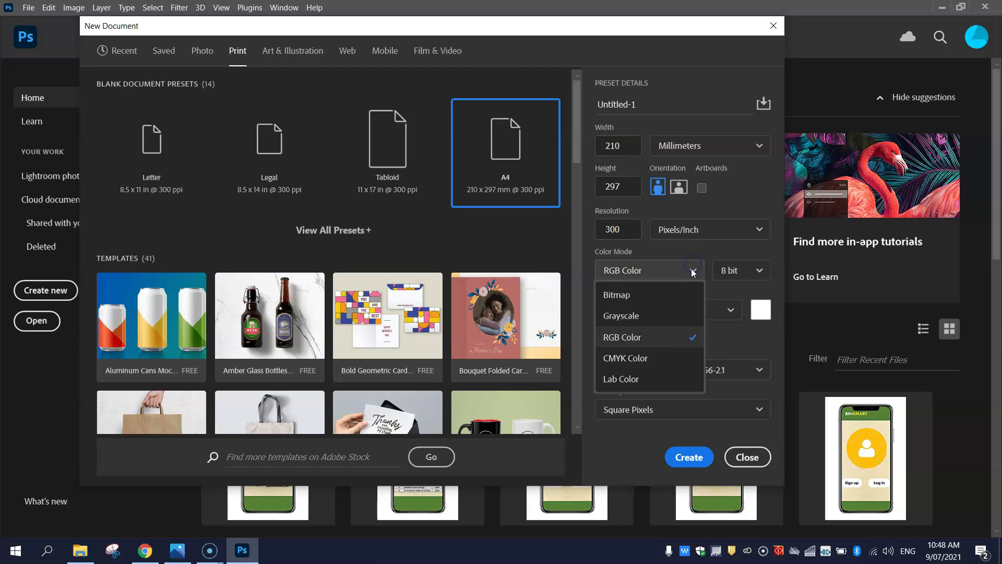
pyautogui.click(667, 360)
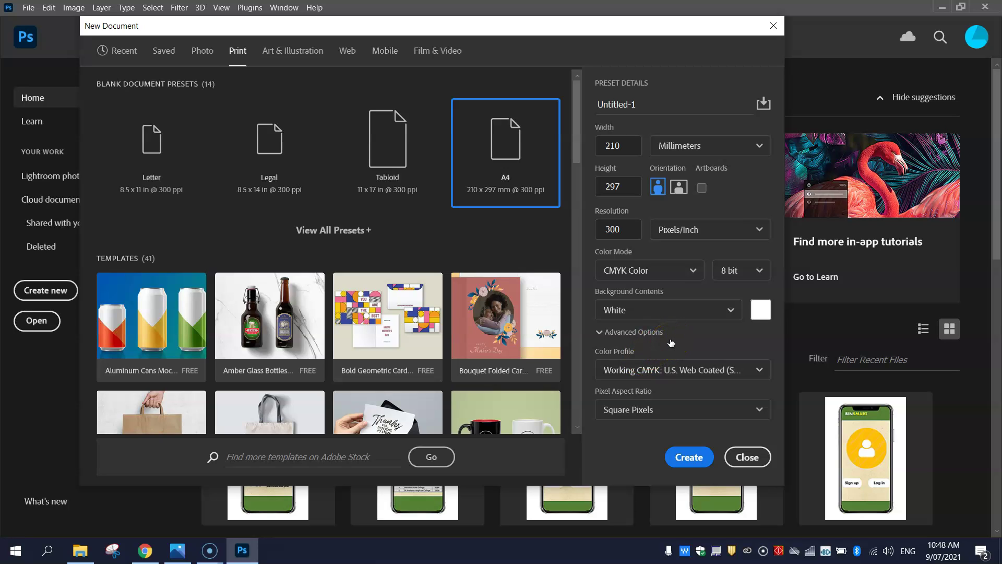
pyautogui.click(697, 455)
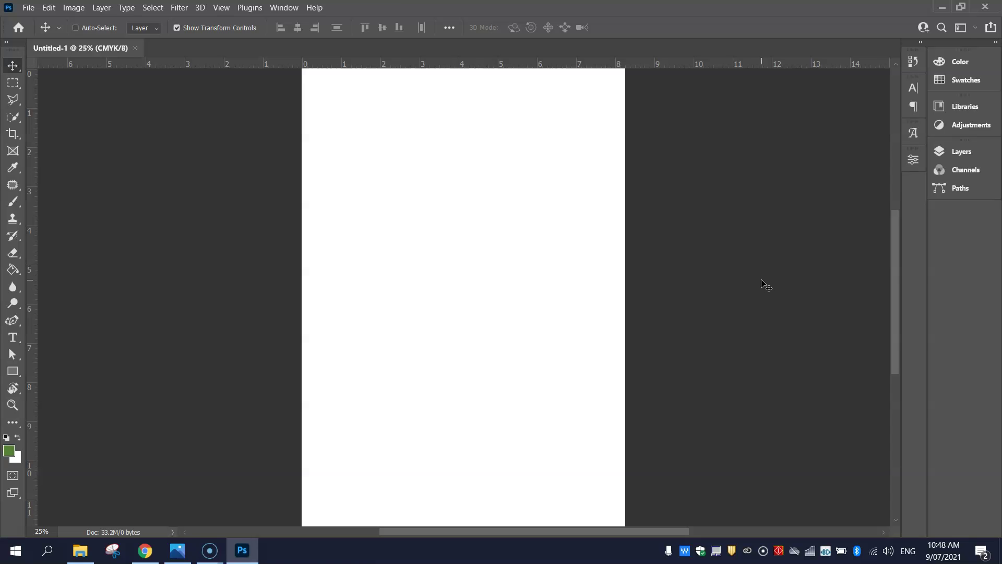
pyautogui.hotkey('ctrl', '+')
pyautogui.hotkey('ctrl', '-')
pyautogui.hotkey('ctrl', '-')
pyautogui.hotkey('ctrl', '-')
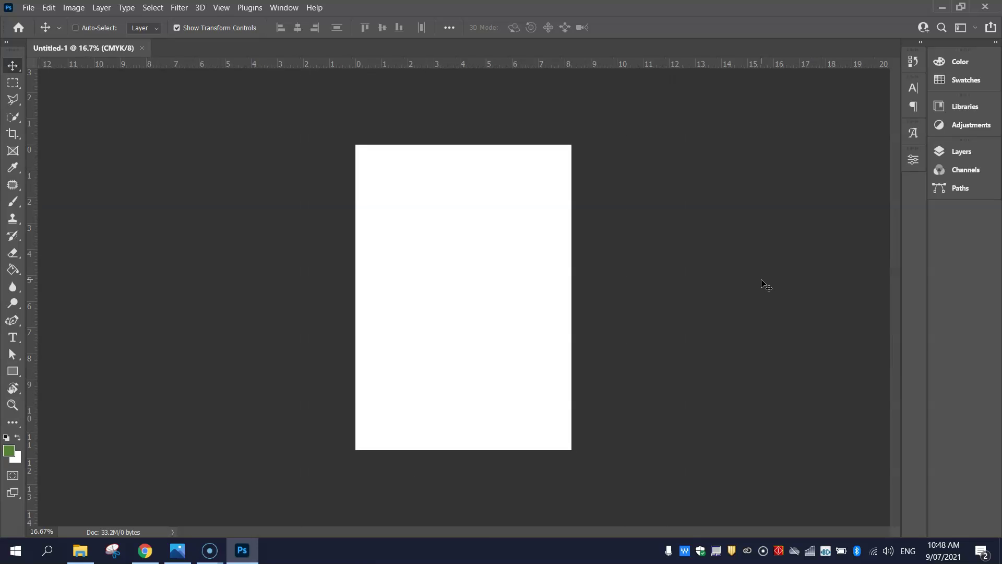
pyautogui.hotkey('ctrl', '0')
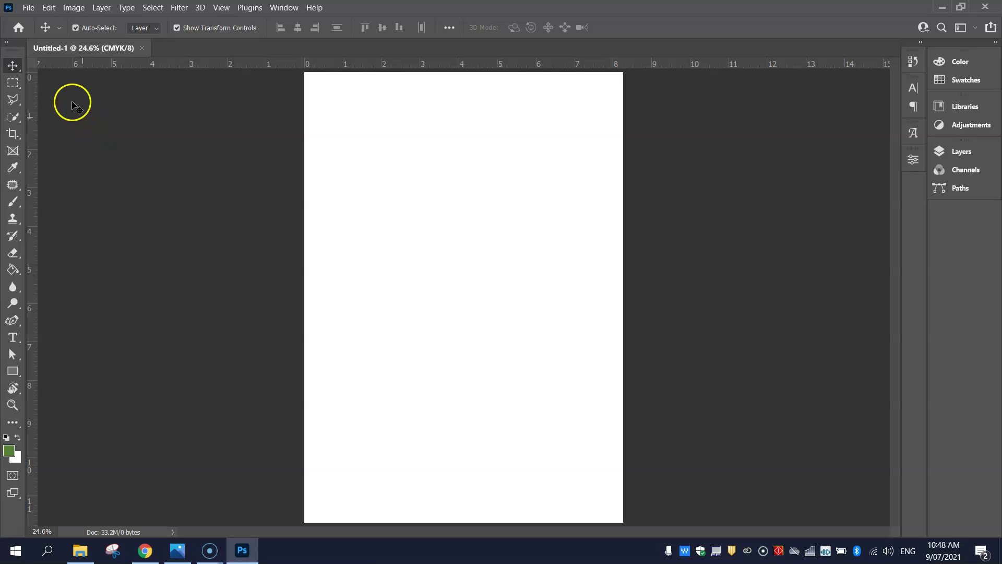
# - Start opening a file and browse to Documents > 2021 School > Media Arts > TOPIC 1 - Magazine Covers > 1 - Fruit Faces
pyautogui.click(28, 7)
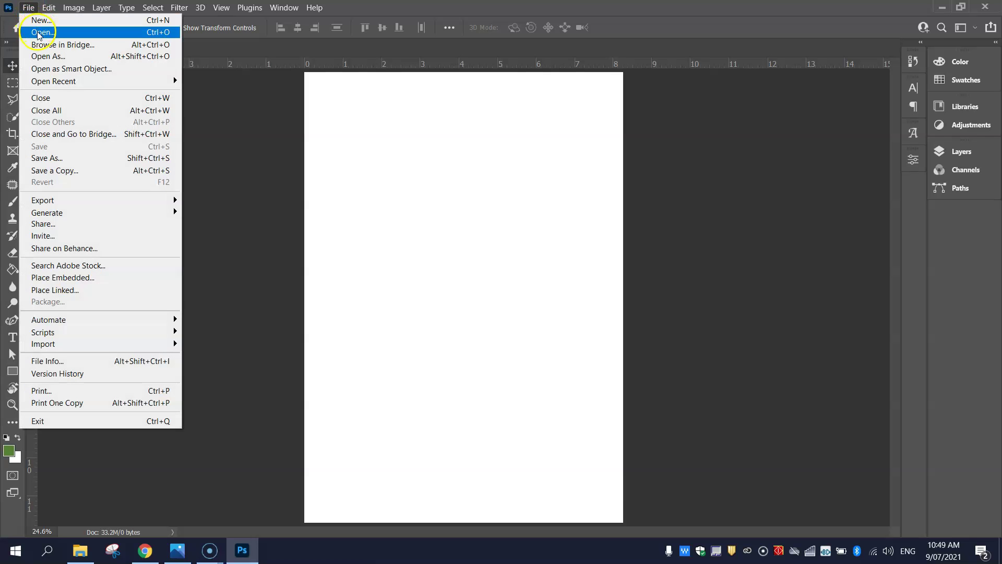
pyautogui.click(43, 32)
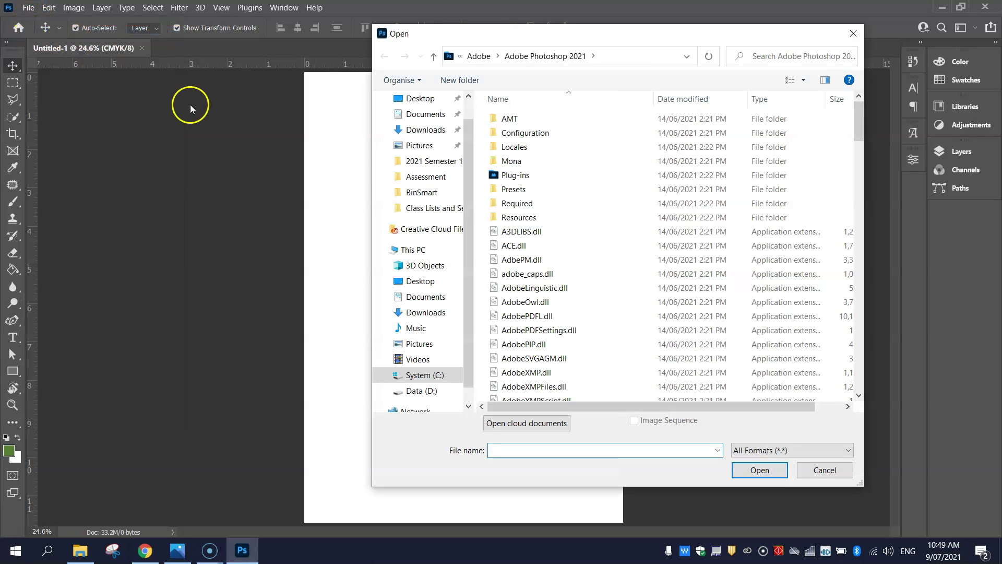
pyautogui.click(442, 114)
pyautogui.doubleClick(530, 119)
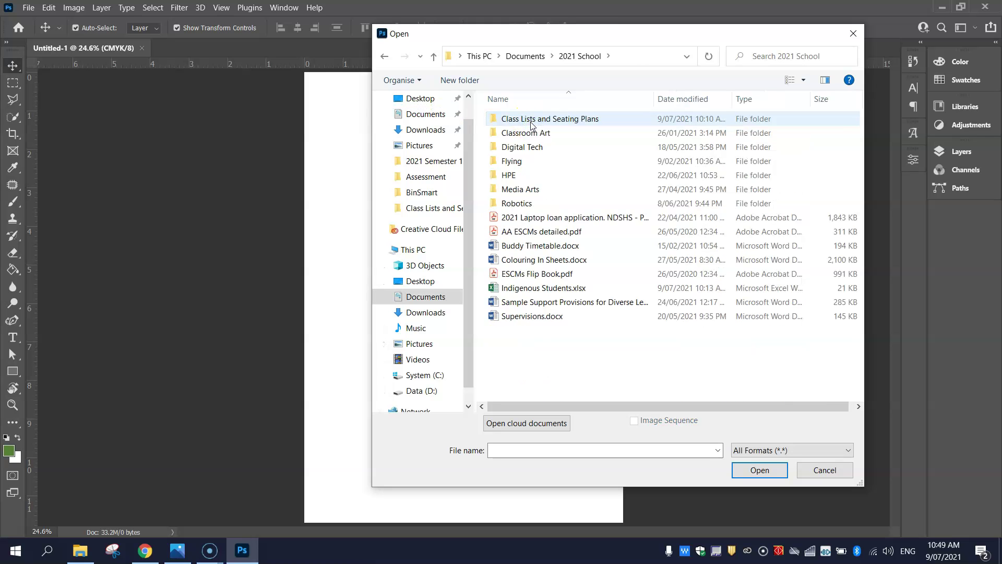
pyautogui.doubleClick(529, 189)
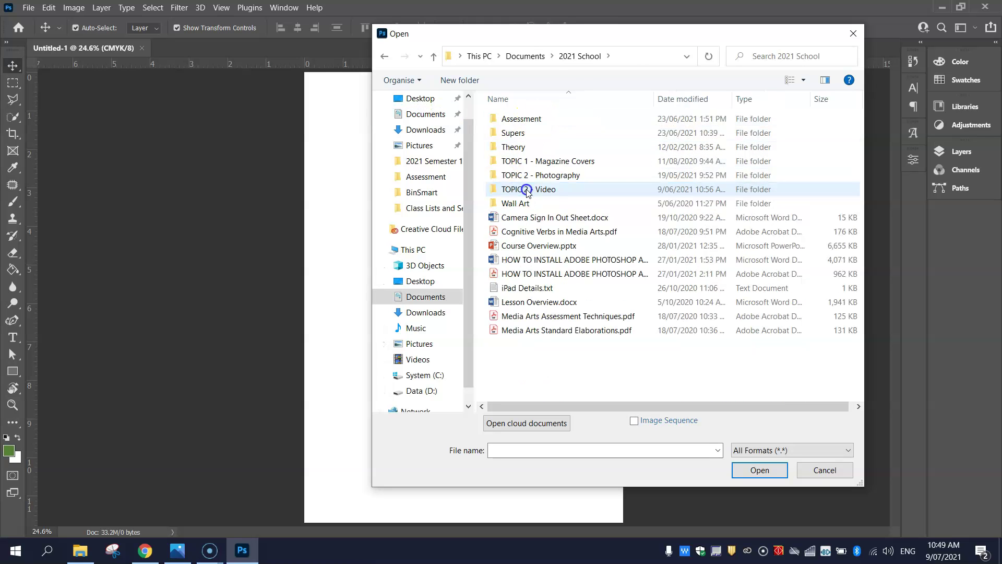
pyautogui.click(533, 163)
pyautogui.doubleClick(533, 162)
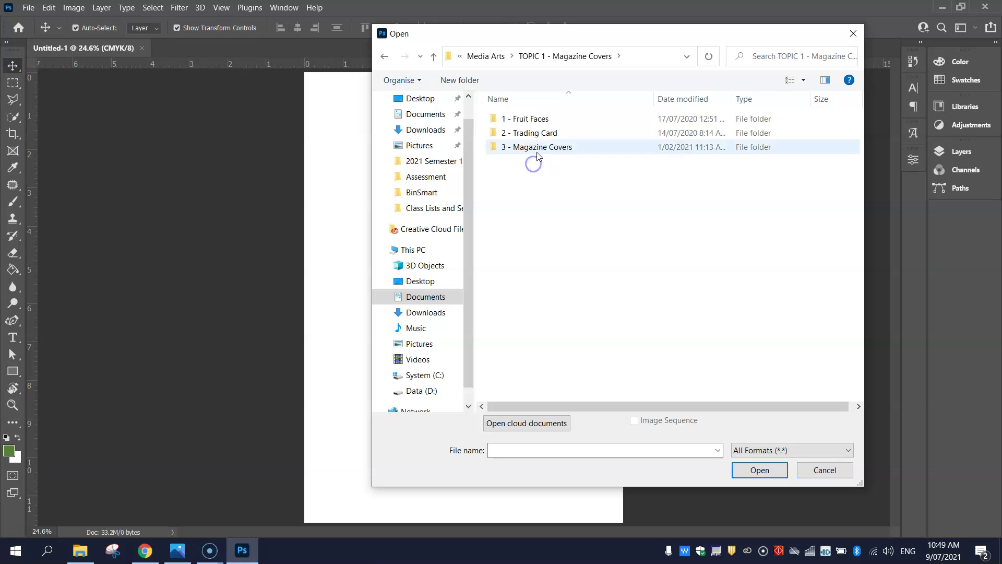
pyautogui.doubleClick(541, 119)
# - Enlarge the file dialog and open the image Watermelon.jpg from the folder
pyautogui.moveTo(600, 33); pyautogui.dragTo(432, 30)
pyautogui.moveTo(696, 476); pyautogui.dragTo(911, 474)
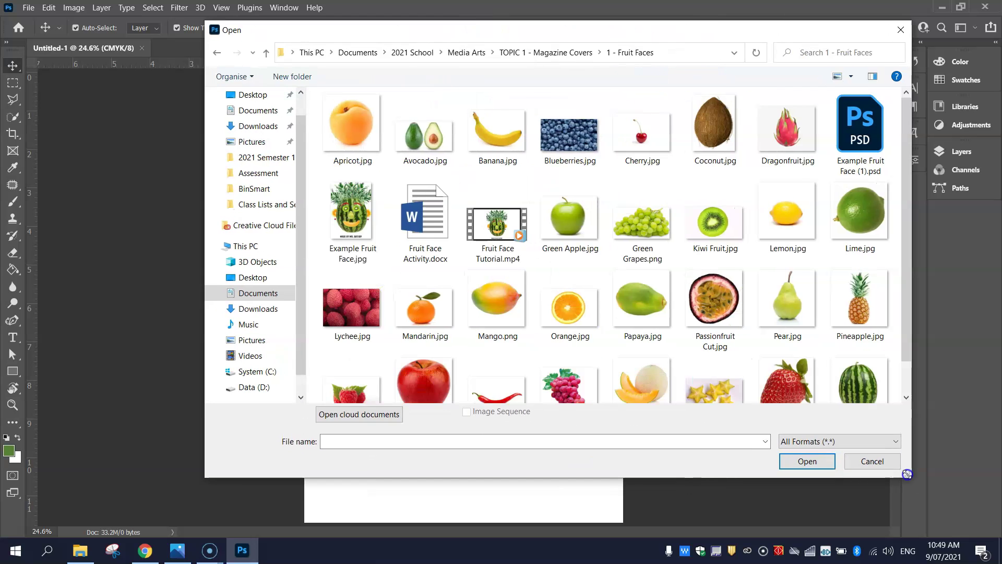
pyautogui.moveTo(901, 165); pyautogui.dragTo(920, 220)
pyautogui.click(858, 382)
pyautogui.click(812, 465)
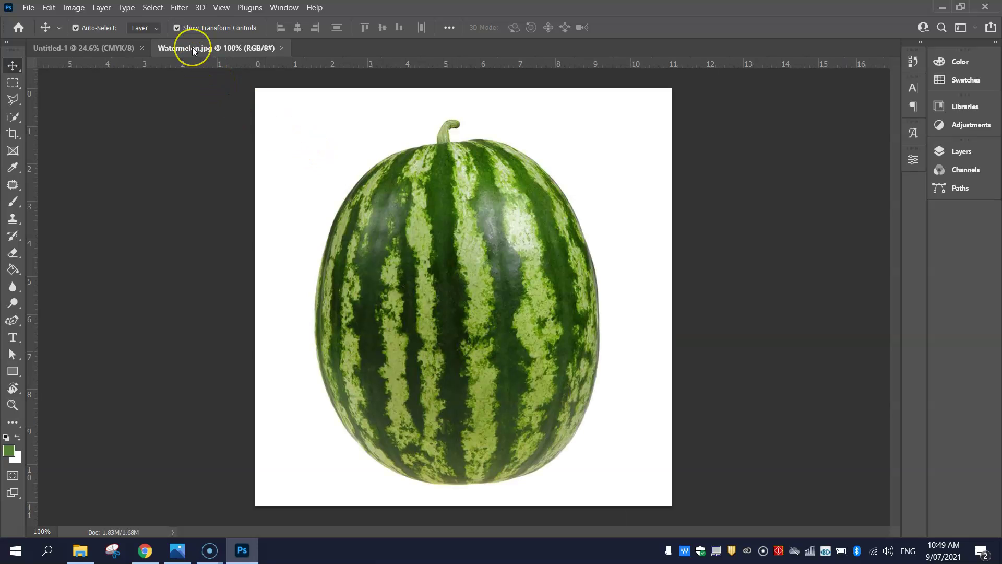
pyautogui.click(90, 48)
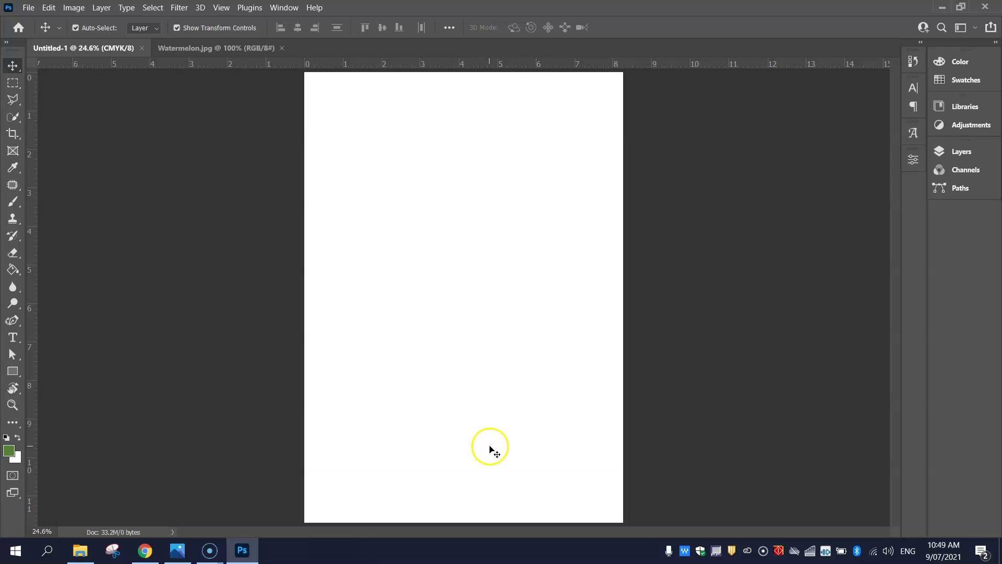
pyautogui.click(201, 49)
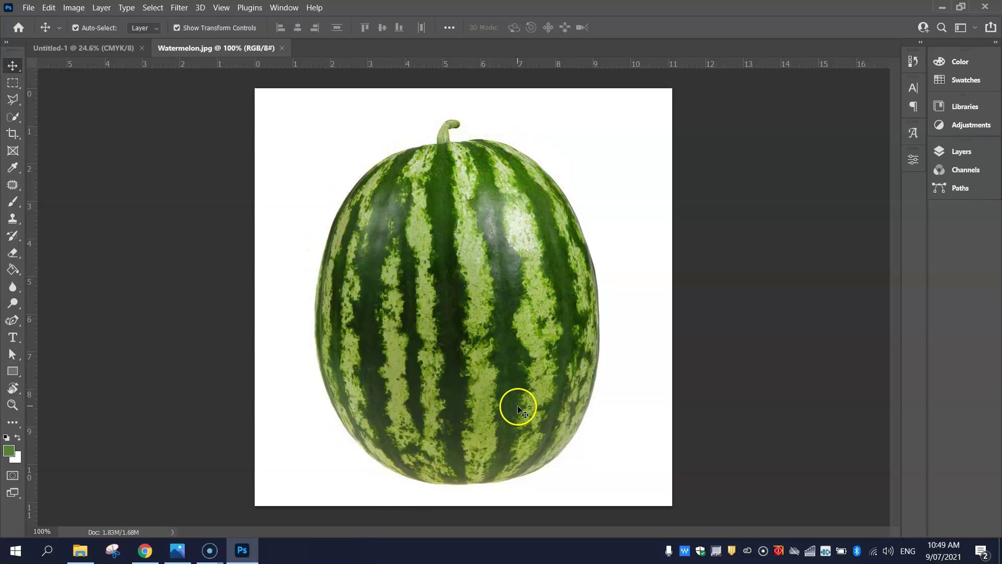
pyautogui.click(107, 50)
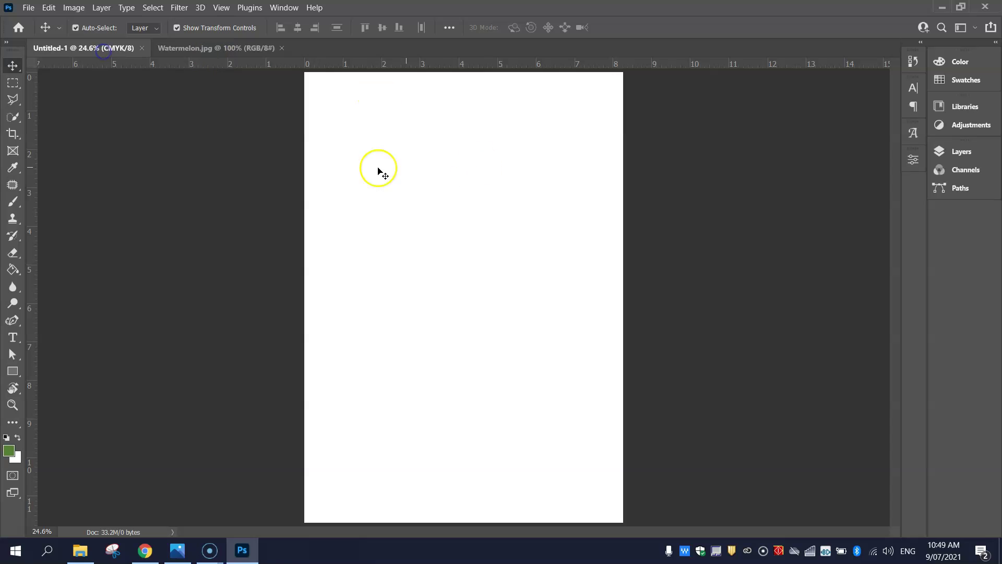
pyautogui.click(214, 48)
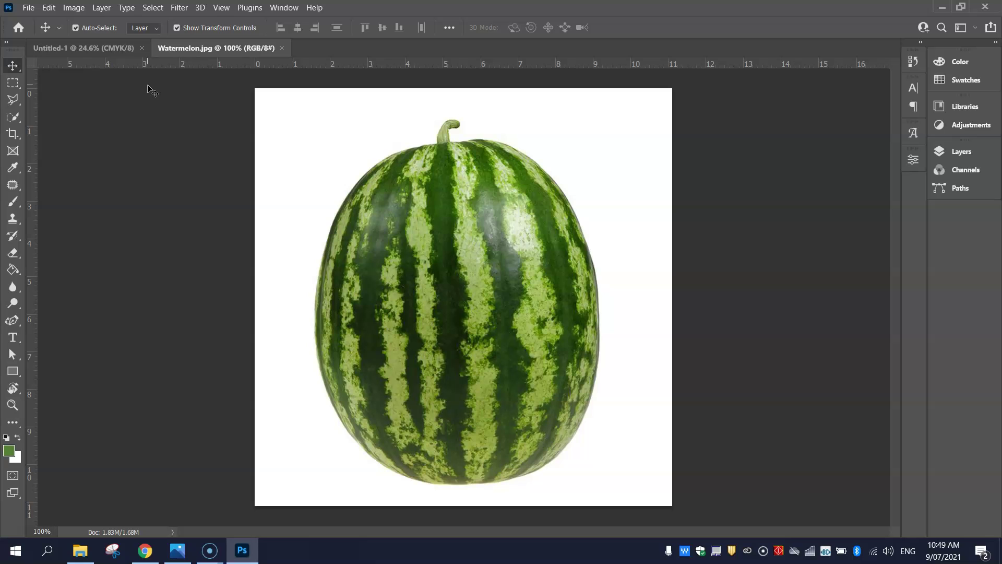
pyautogui.click(16, 67)
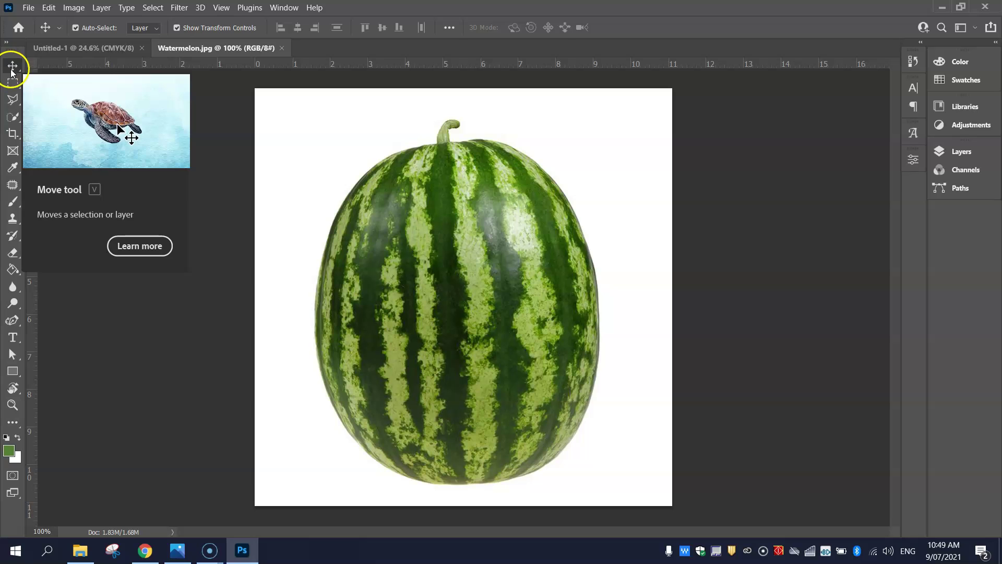
# - Select the whole body of the watermelon without its stem, using the Quick Selection Tool
pyautogui.click(14, 119)
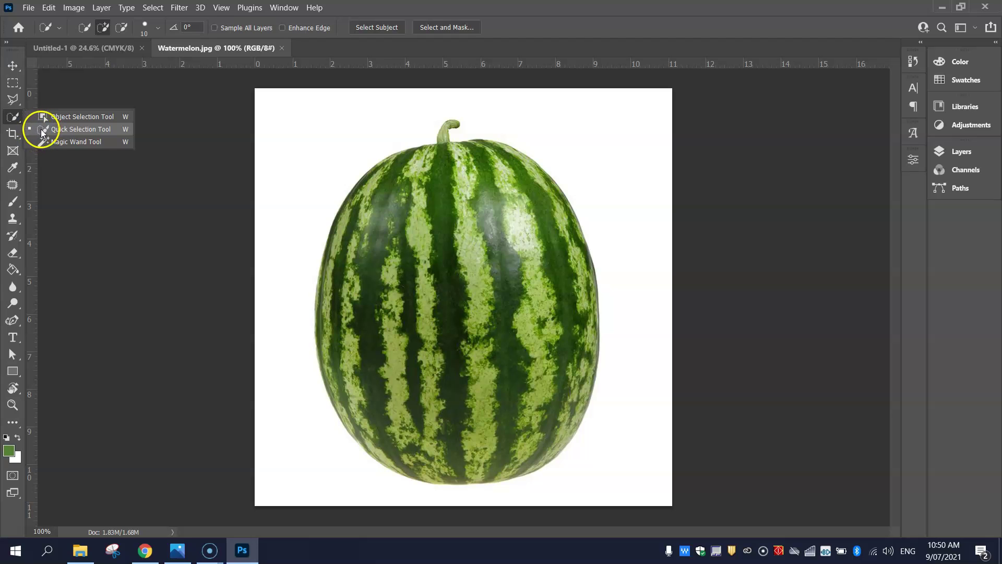
pyautogui.click(76, 131)
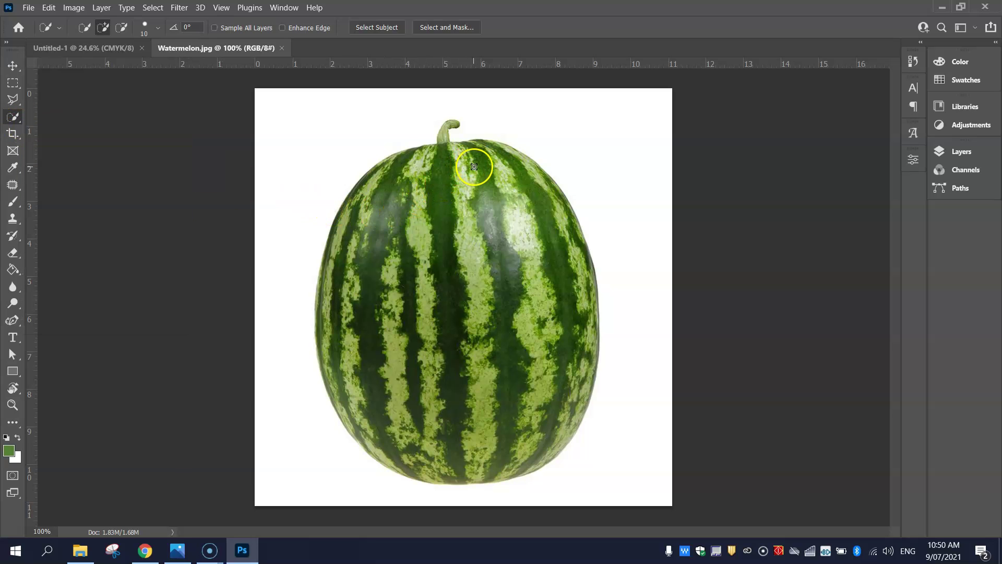
pyautogui.moveTo(474, 167); pyautogui.dragTo(455, 196)
pyautogui.moveTo(449, 200); pyautogui.dragTo(385, 239)
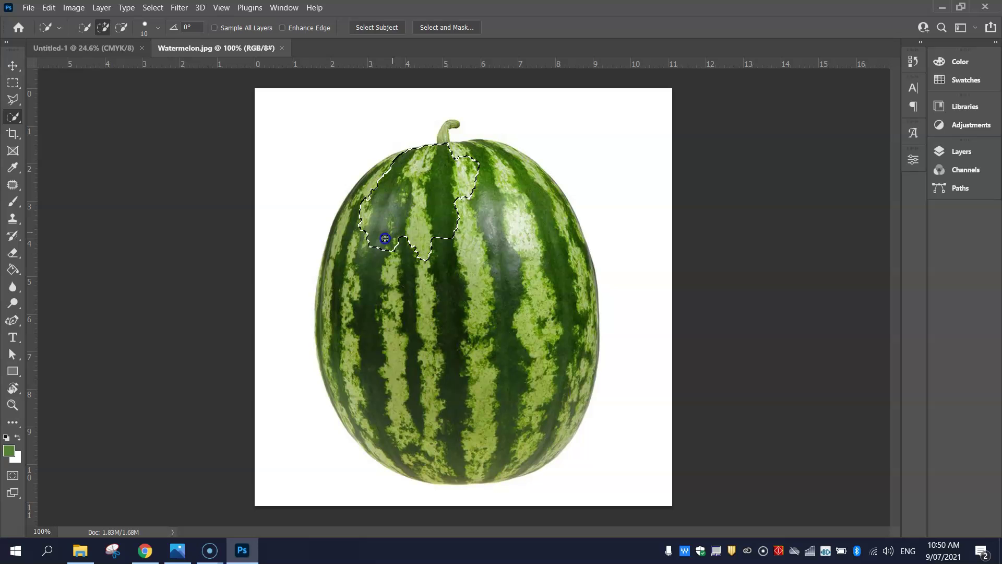
pyautogui.moveTo(377, 371)
pyautogui.mouseDown()
pyautogui.moveTo(398, 400)
pyautogui.moveTo(446, 419)
pyautogui.moveTo(520, 407)
pyautogui.moveTo(543, 376)
pyautogui.mouseUp()
pyautogui.moveTo(552, 307)
pyautogui.mouseDown()
pyautogui.moveTo(519, 217)
pyautogui.moveTo(397, 234)
pyautogui.moveTo(335, 302)
pyautogui.mouseUp()
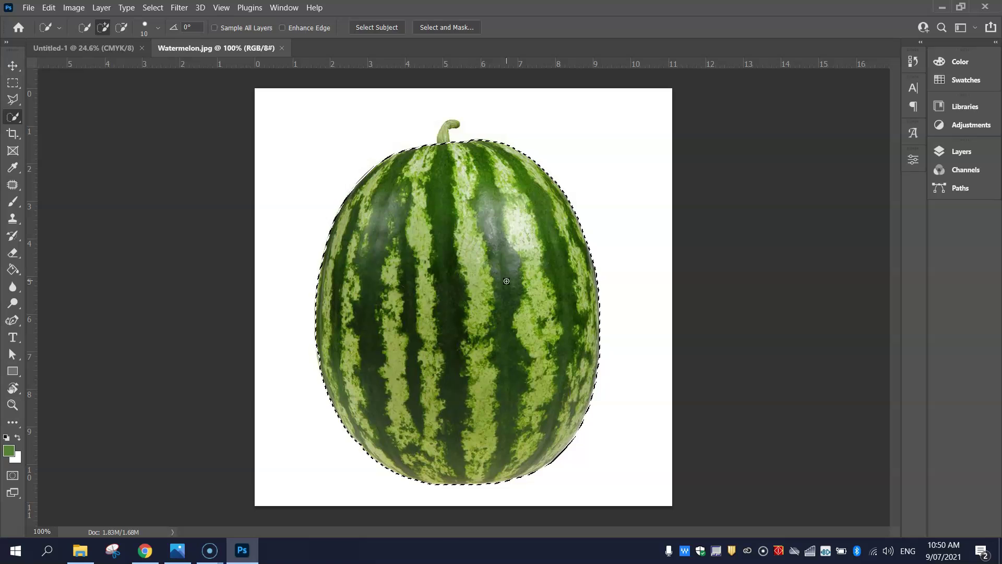
pyautogui.moveTo(476, 226)
pyautogui.mouseDown()
pyautogui.moveTo(472, 139)
pyautogui.moveTo(466, 129)
pyautogui.moveTo(443, 140)
pyautogui.moveTo(453, 121)
pyautogui.moveTo(441, 139)
pyautogui.moveTo(457, 120)
pyautogui.moveTo(441, 142)
pyautogui.moveTo(458, 124)
pyautogui.moveTo(470, 253)
pyautogui.mouseUp()
pyautogui.moveTo(453, 188)
pyautogui.mouseDown()
pyautogui.moveTo(425, 160)
pyautogui.moveTo(384, 163)
pyautogui.moveTo(360, 178)
pyautogui.moveTo(334, 219)
pyautogui.moveTo(317, 322)
pyautogui.moveTo(342, 402)
pyautogui.moveTo(406, 455)
pyautogui.moveTo(508, 473)
pyautogui.moveTo(561, 441)
pyautogui.moveTo(587, 371)
pyautogui.moveTo(594, 280)
pyautogui.moveTo(568, 202)
pyautogui.moveTo(522, 158)
pyautogui.moveTo(452, 147)
pyautogui.moveTo(399, 151)
pyautogui.moveTo(319, 269)
pyautogui.moveTo(536, 400)
pyautogui.mouseUp()
pyautogui.moveTo(338, 274)
pyautogui.mouseDown()
pyautogui.moveTo(557, 398)
pyautogui.moveTo(730, 385)
pyautogui.mouseUp()
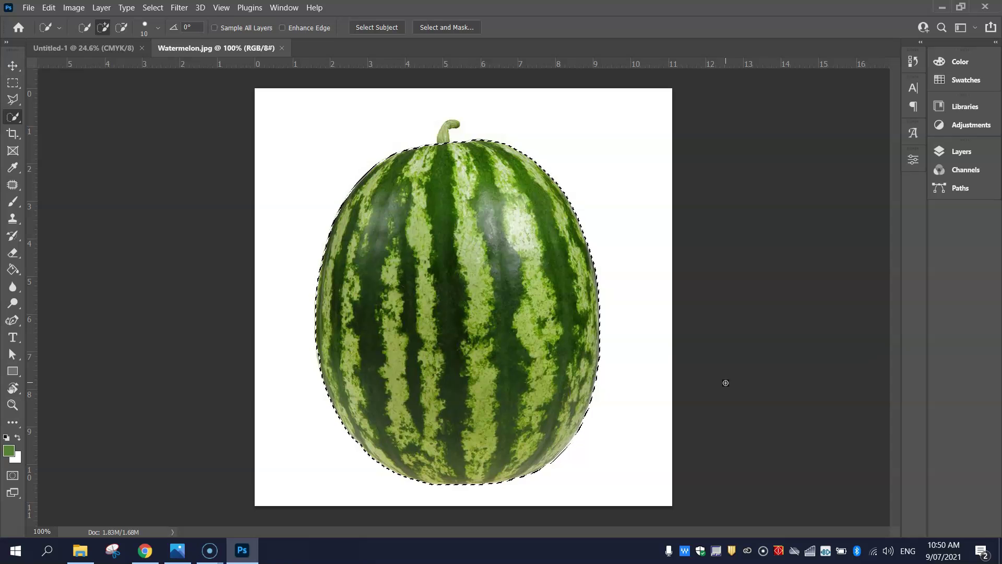
# - Cut the selected watermelon out of Watermelon.jpg and paste it into the blank Untitled-1 document
pyautogui.click(89, 26)
pyautogui.click(49, 10)
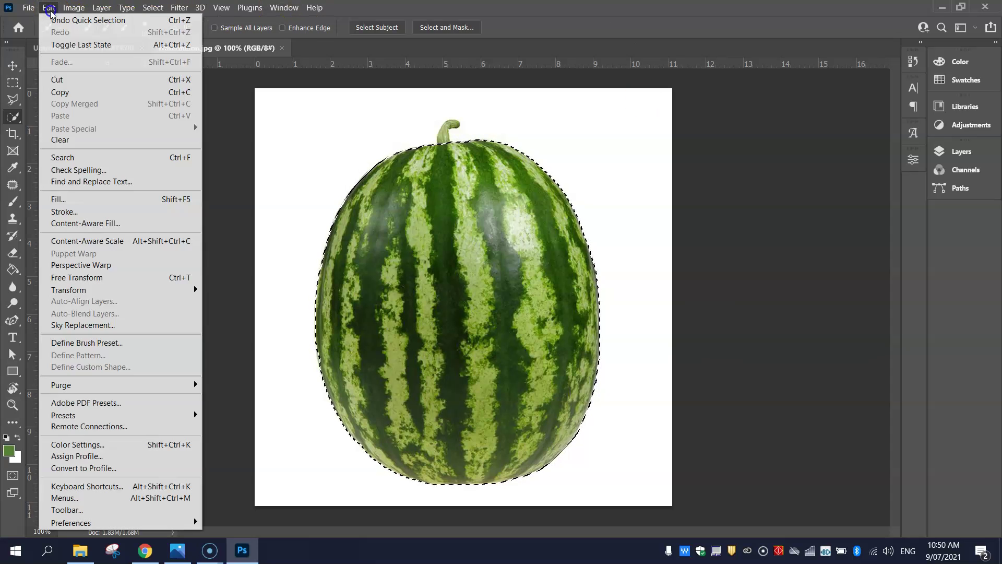
pyautogui.click(68, 82)
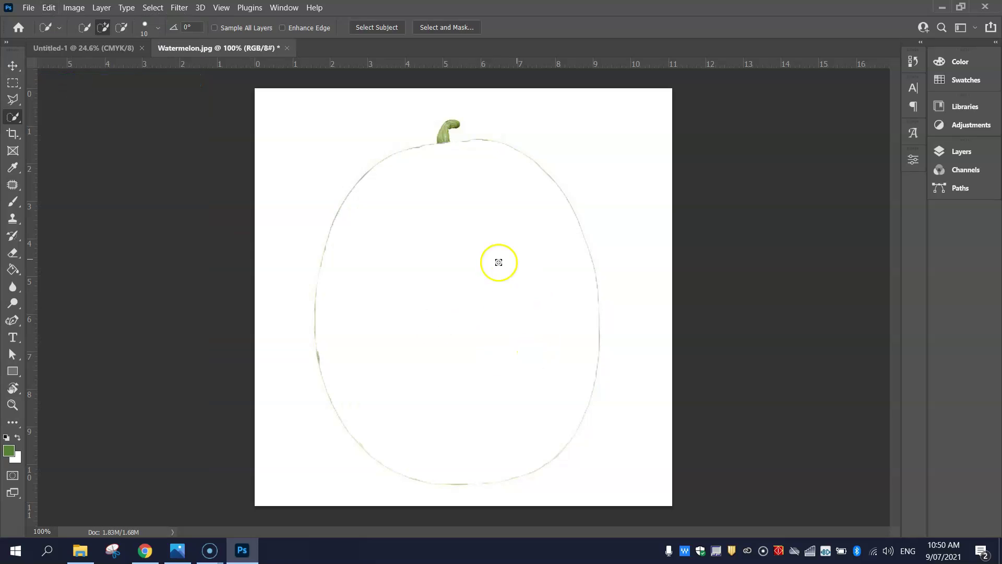
pyautogui.click(65, 48)
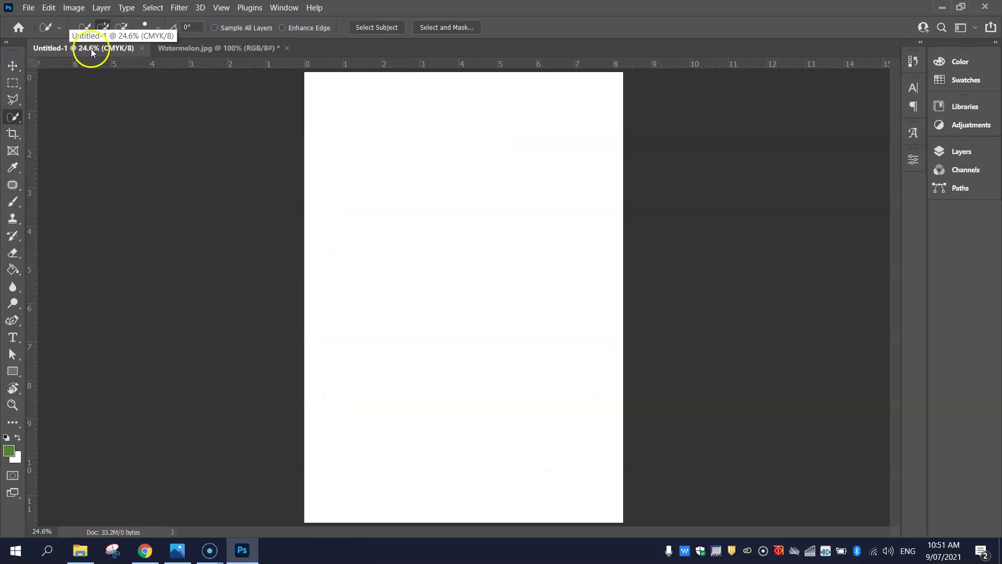
pyautogui.click(49, 8)
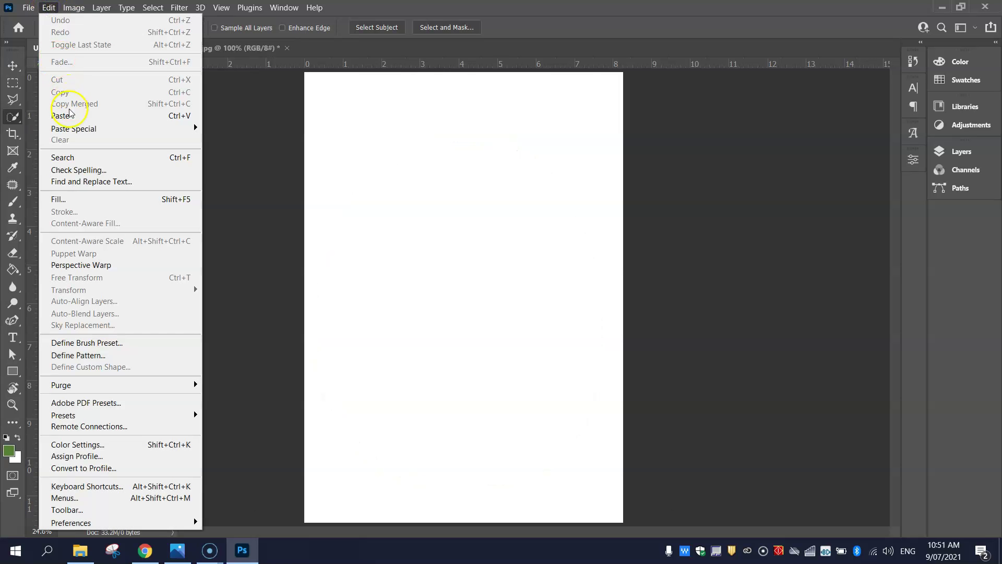
pyautogui.click(69, 114)
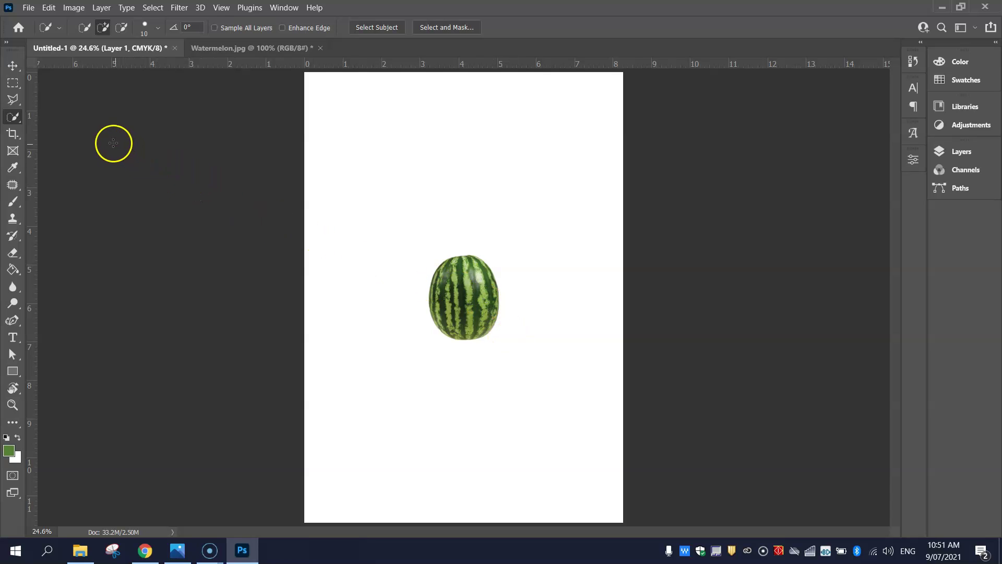
pyautogui.click(11, 68)
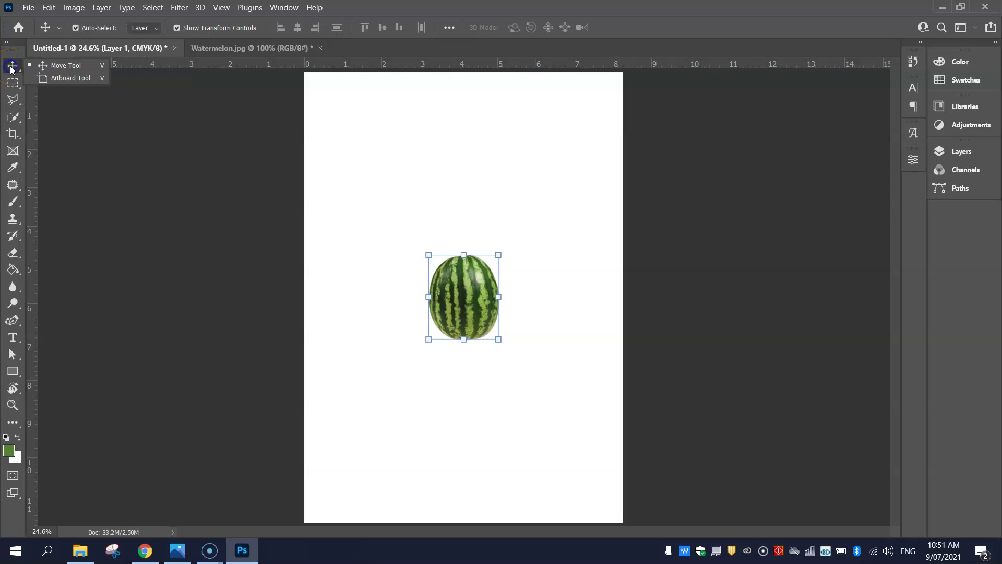
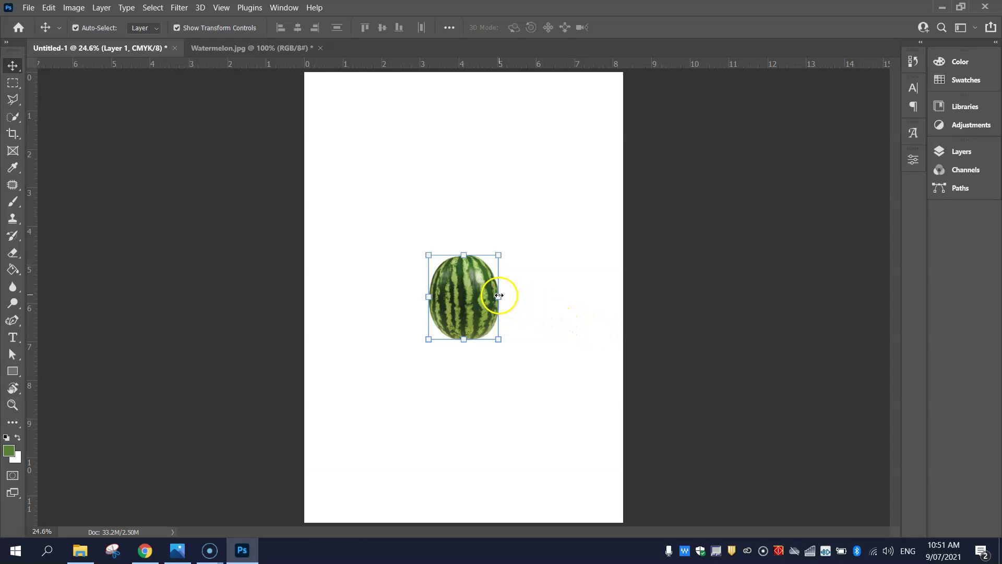
pyautogui.moveTo(498, 297); pyautogui.dragTo(604, 297)
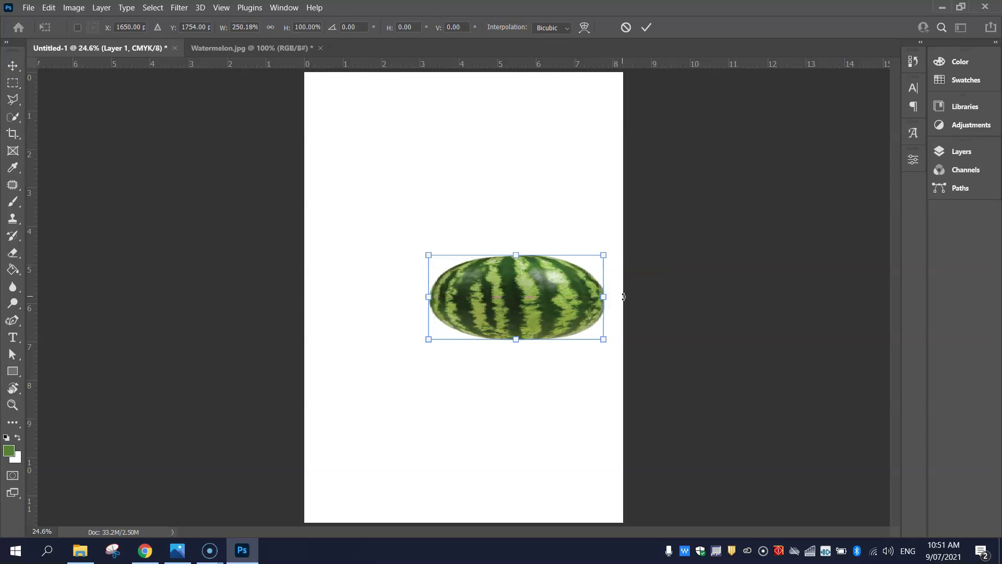
pyautogui.moveTo(516, 256); pyautogui.dragTo(515, 64)
pyautogui.moveTo(518, 339); pyautogui.dragTo(525, 456)
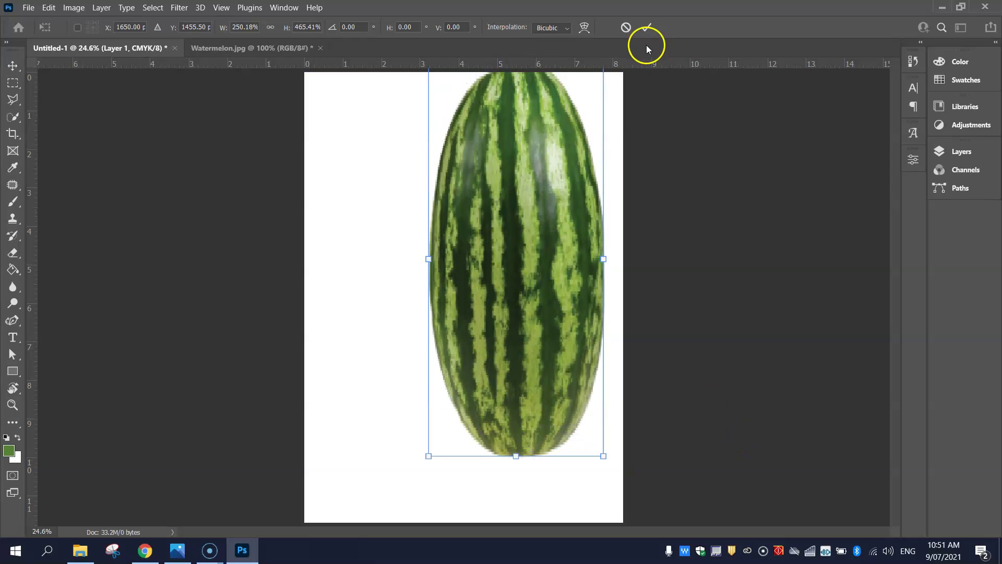
pyautogui.click(626, 27)
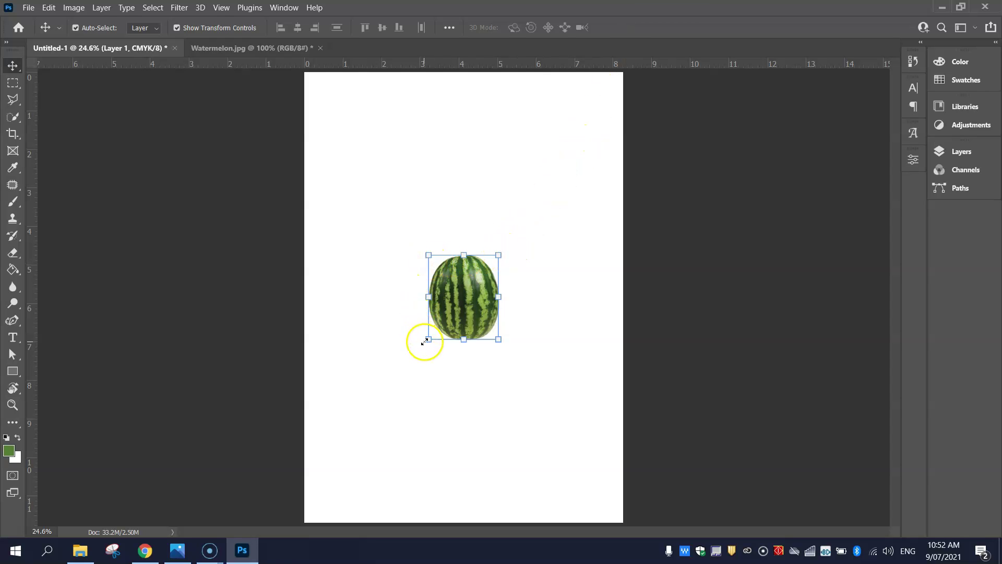
# - Scale the watermelon up proportionally to about 418% so it is centred and nearly fills the page width, and apply the transformation
pyautogui.moveTo(500, 255); pyautogui.dragTo(527, 156)
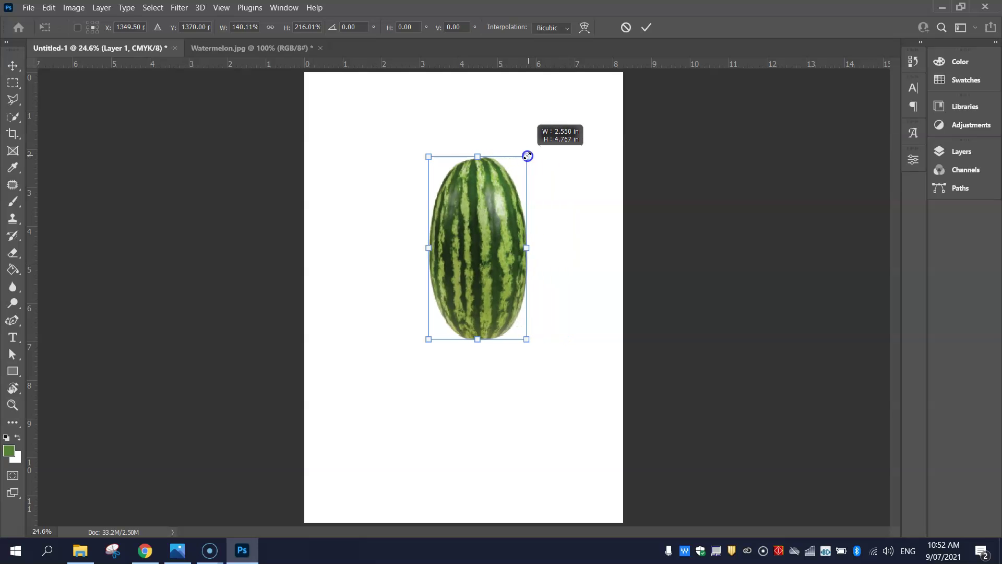
pyautogui.moveTo(528, 156); pyautogui.dragTo(601, 108)
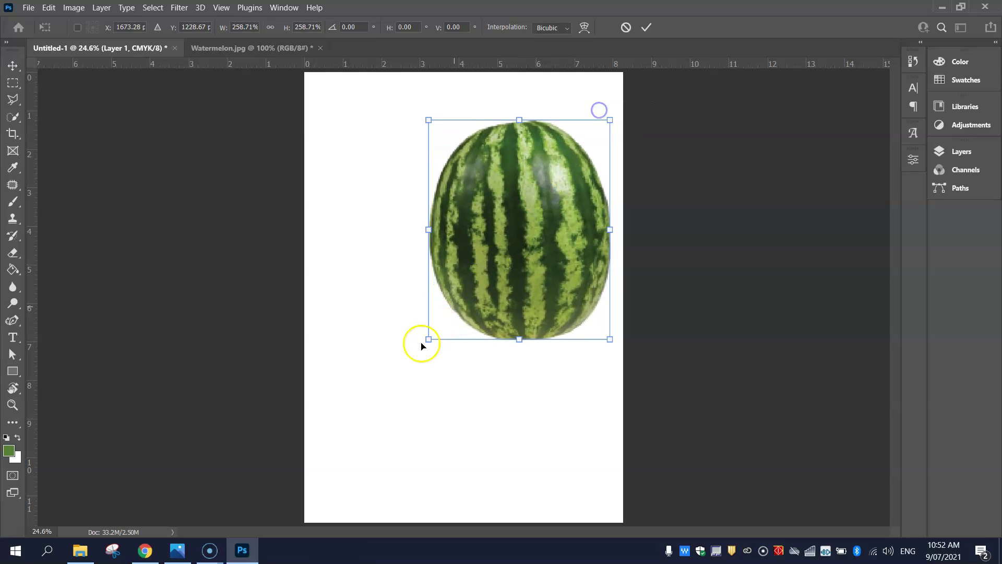
pyautogui.moveTo(426, 338); pyautogui.dragTo(306, 466)
pyautogui.click(490, 301)
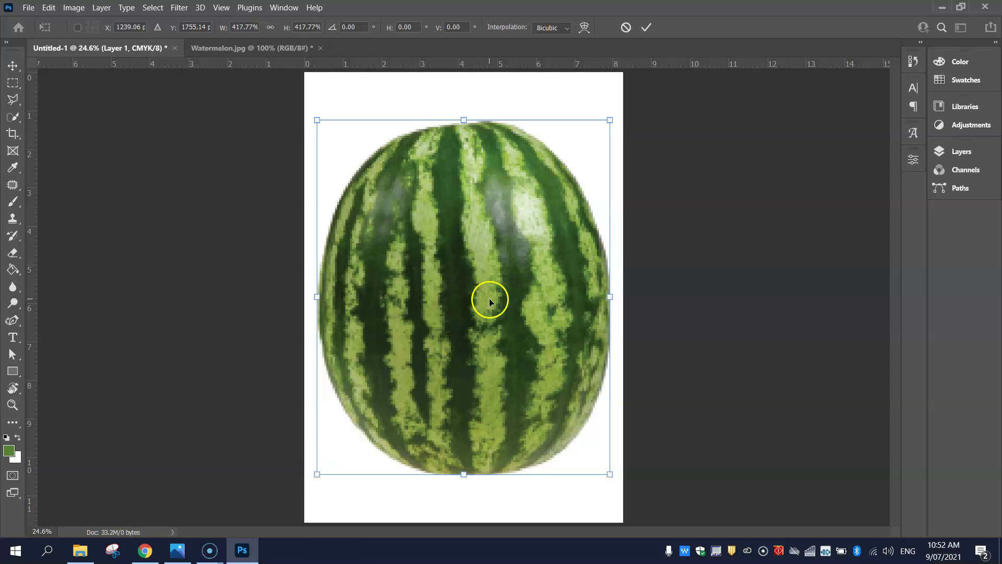
pyautogui.click(647, 27)
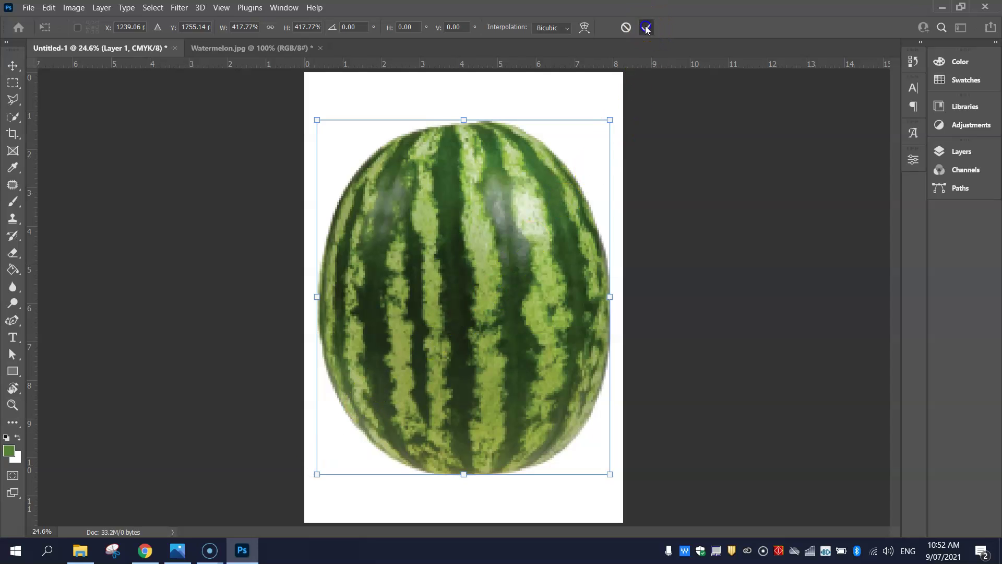
pyautogui.click(710, 215)
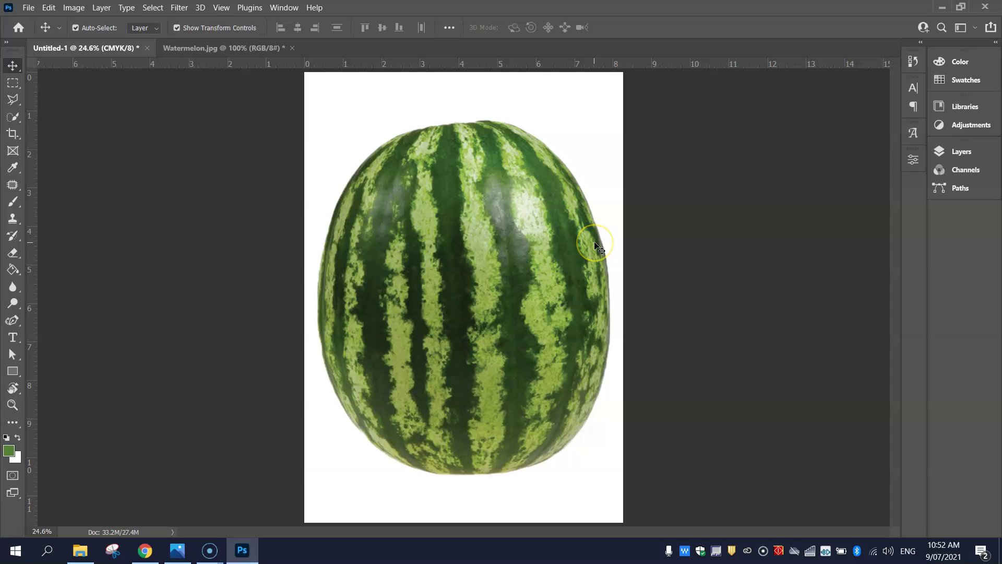
# - Rotate the watermelon clockwise by about 4.4 degrees and apply the transformation
pyautogui.click(478, 229)
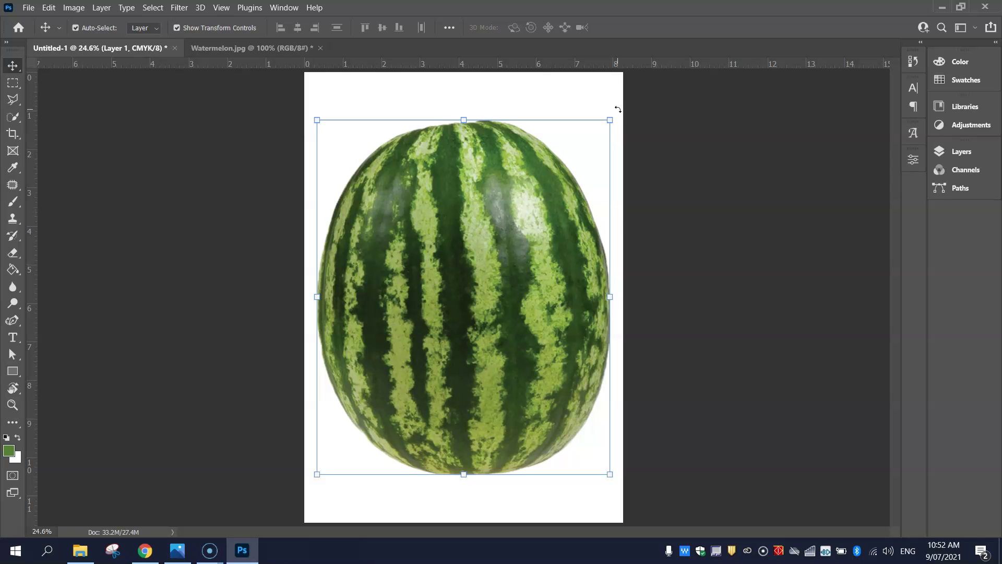
pyautogui.moveTo(619, 109); pyautogui.dragTo(603, 152)
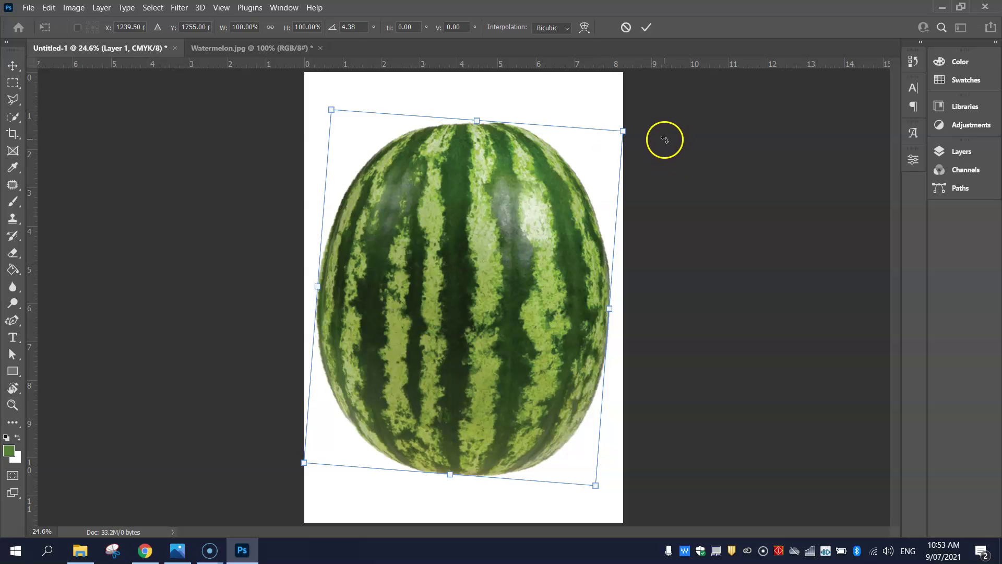
pyautogui.click(646, 27)
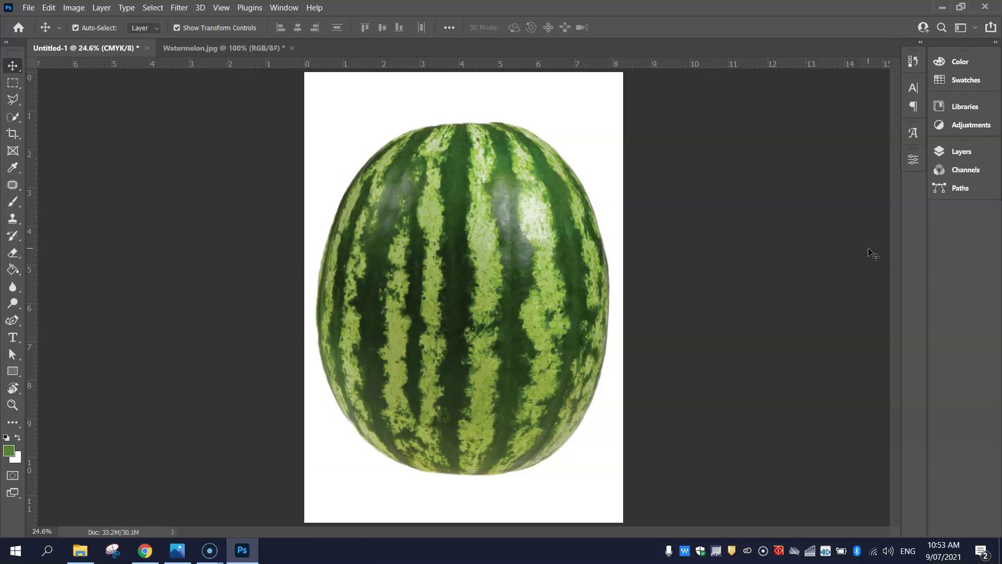
# - Open the image Kiwi Fruit.jpg from the 1 - Fruit Faces folder
pyautogui.click(22, 7)
pyautogui.click(47, 33)
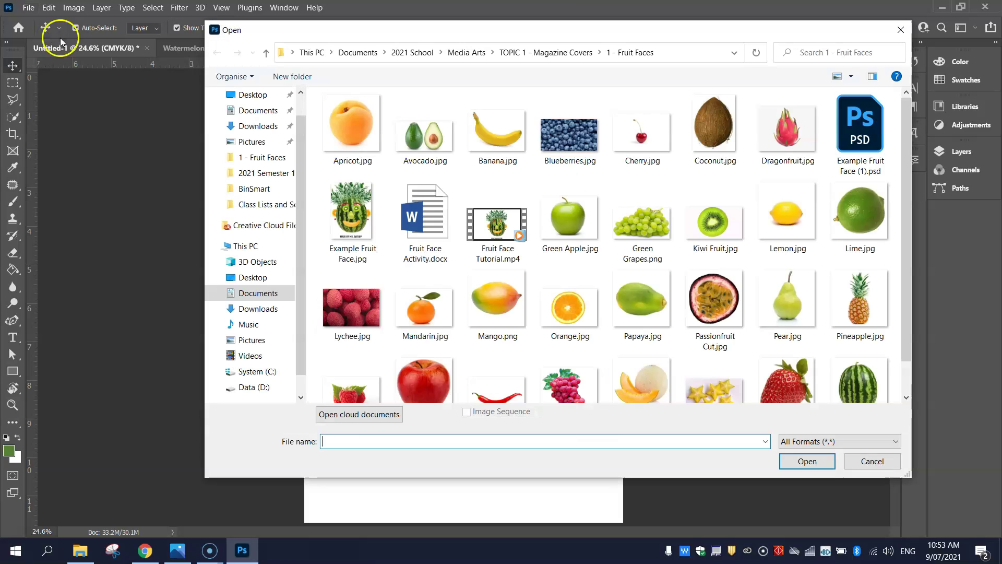
pyautogui.doubleClick(711, 224)
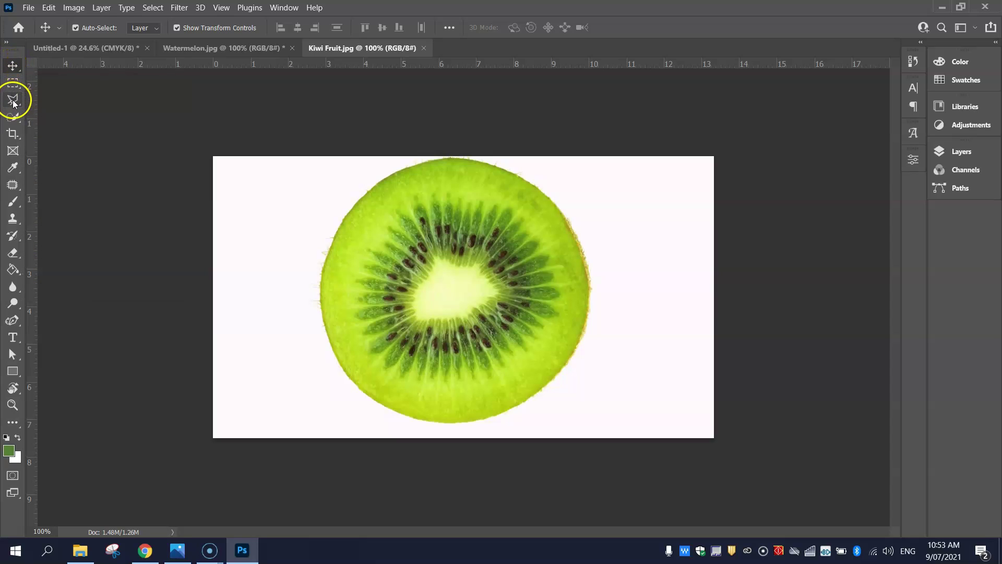
# - Select the whole kiwi slice without the white background, using the Quick Selection Tool
pyautogui.click(13, 118)
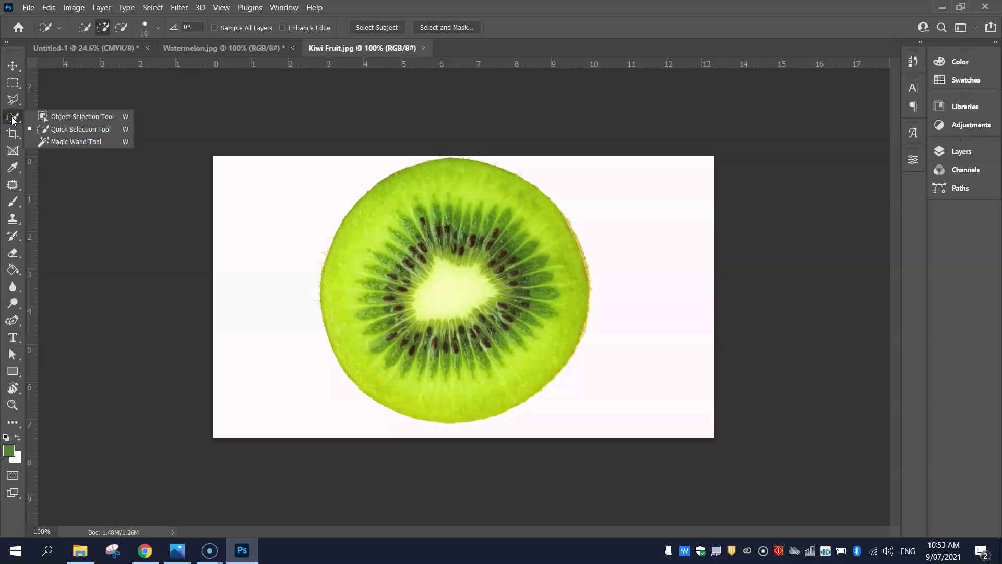
pyautogui.click(85, 130)
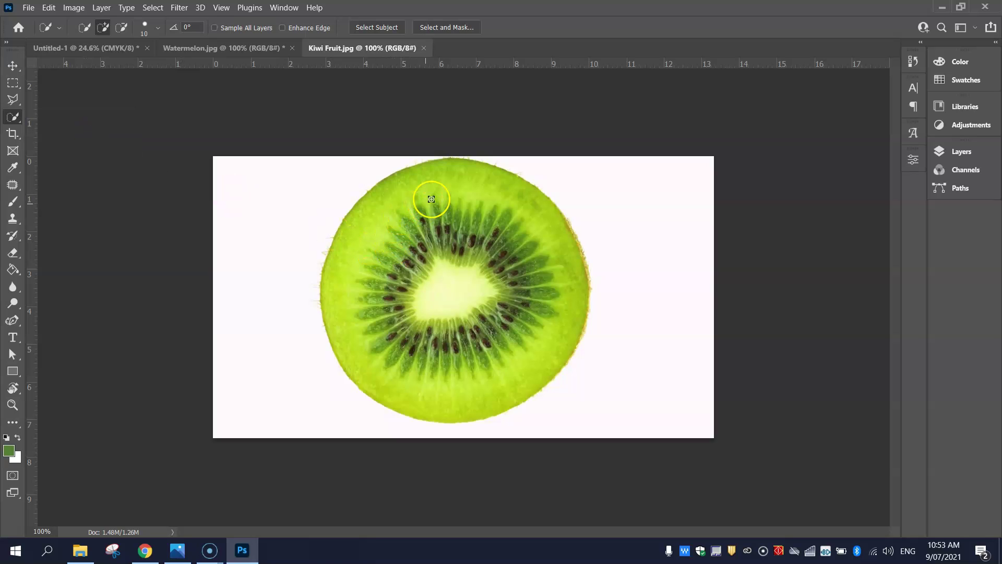
pyautogui.moveTo(402, 225)
pyautogui.mouseDown()
pyautogui.moveTo(385, 293)
pyautogui.moveTo(394, 337)
pyautogui.moveTo(418, 365)
pyautogui.moveTo(459, 374)
pyautogui.moveTo(489, 361)
pyautogui.moveTo(511, 364)
pyautogui.mouseUp()
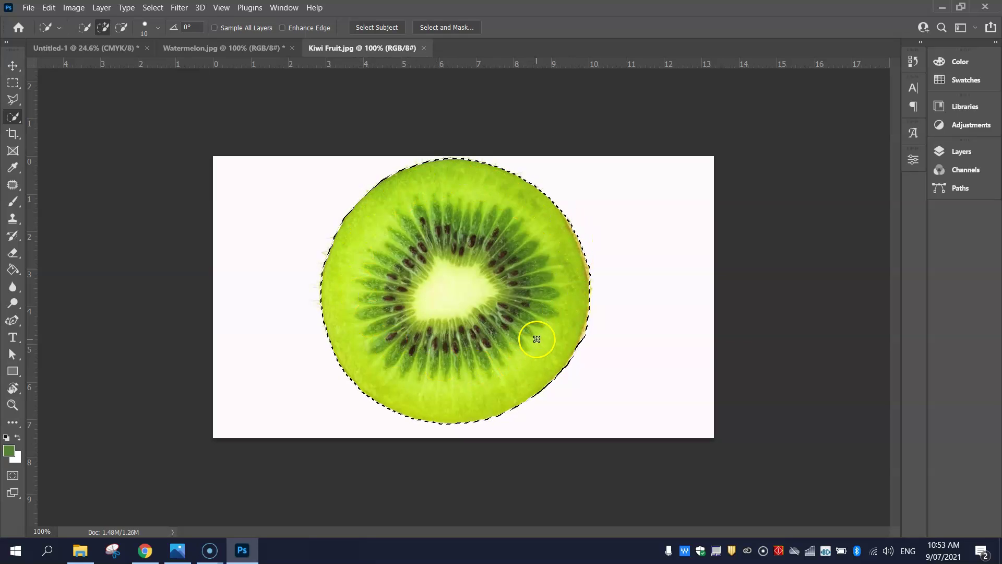
# - Cut the selected kiwi slice out of Kiwi Fruit.jpg and paste two copies of it into the Untitled-1 document
pyautogui.click(48, 7)
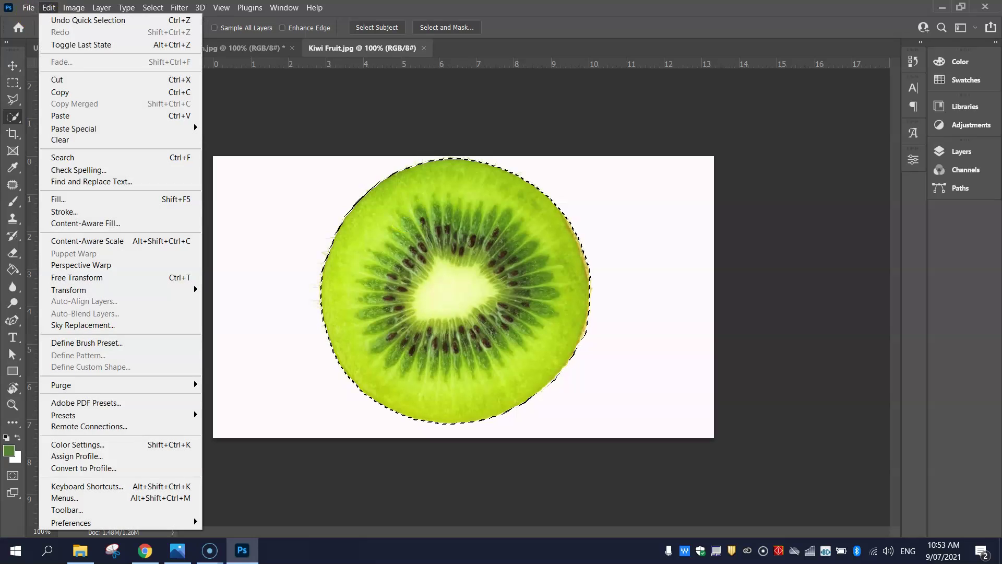
pyautogui.click(63, 79)
pyautogui.click(73, 48)
pyautogui.click(48, 7)
pyautogui.click(78, 102)
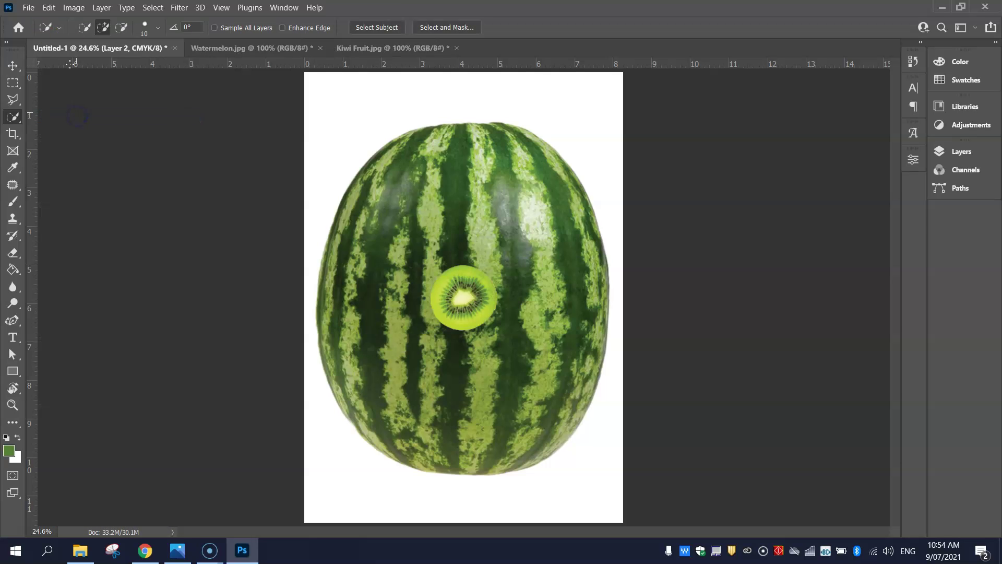
pyautogui.click(48, 7)
pyautogui.click(79, 111)
# - Move the two kiwi slices side by side onto the upper half of the watermelon as eyes, level with each other
pyautogui.click(13, 65)
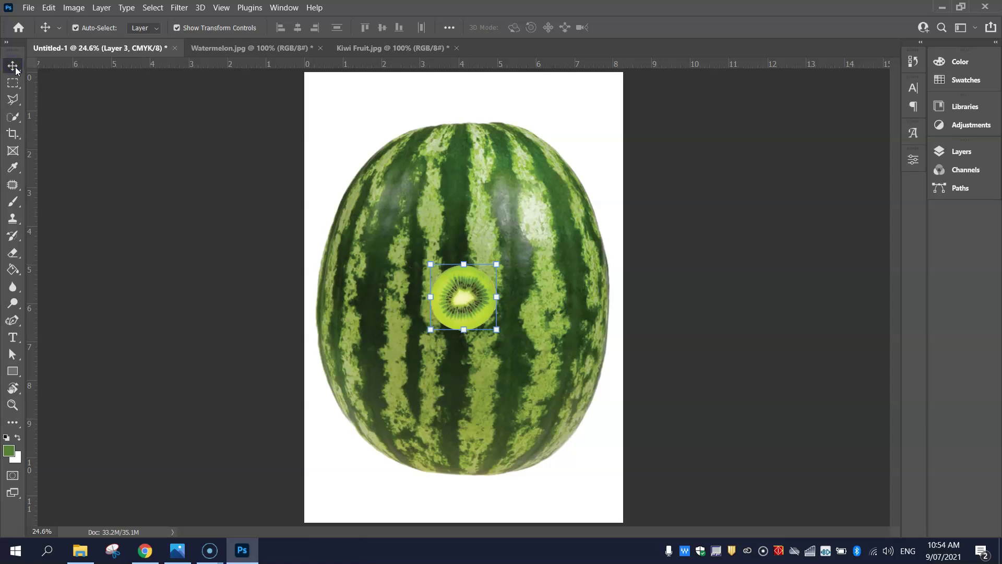
pyautogui.moveTo(462, 297); pyautogui.dragTo(410, 242)
pyautogui.moveTo(479, 295); pyautogui.dragTo(528, 251)
pyautogui.moveTo(409, 257); pyautogui.dragTo(420, 264)
pyautogui.moveTo(519, 238); pyautogui.dragTo(507, 244)
pyautogui.click(704, 230)
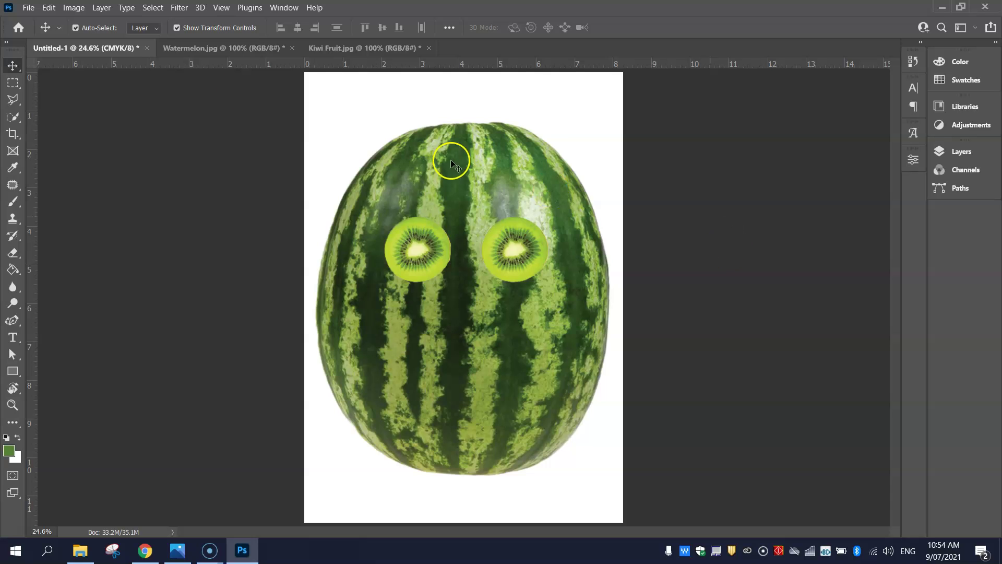
# - Open the image Pear.jpg from the 1 - Fruit Faces folder
pyautogui.click(28, 7)
pyautogui.click(43, 32)
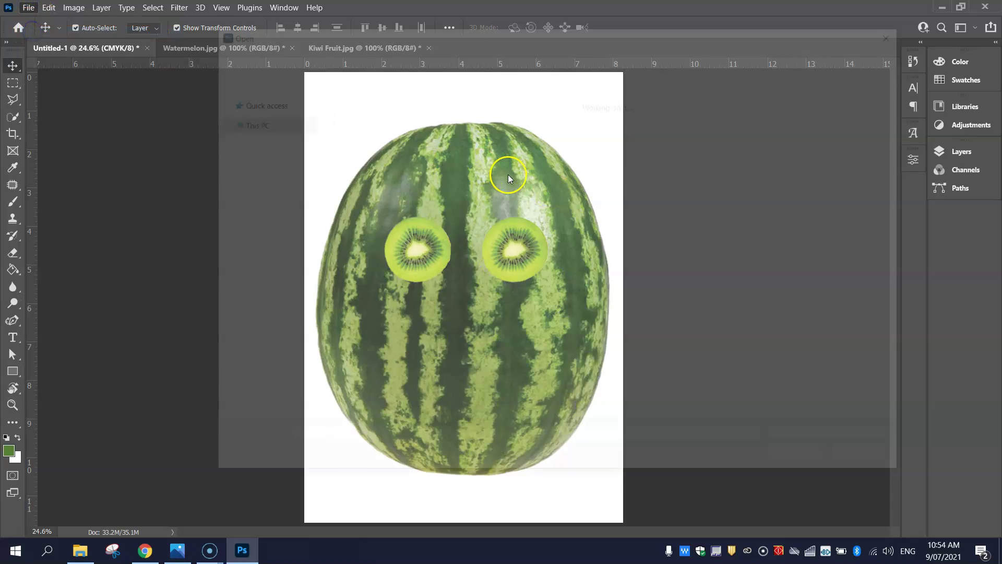
pyautogui.moveTo(909, 135); pyautogui.dragTo(912, 170)
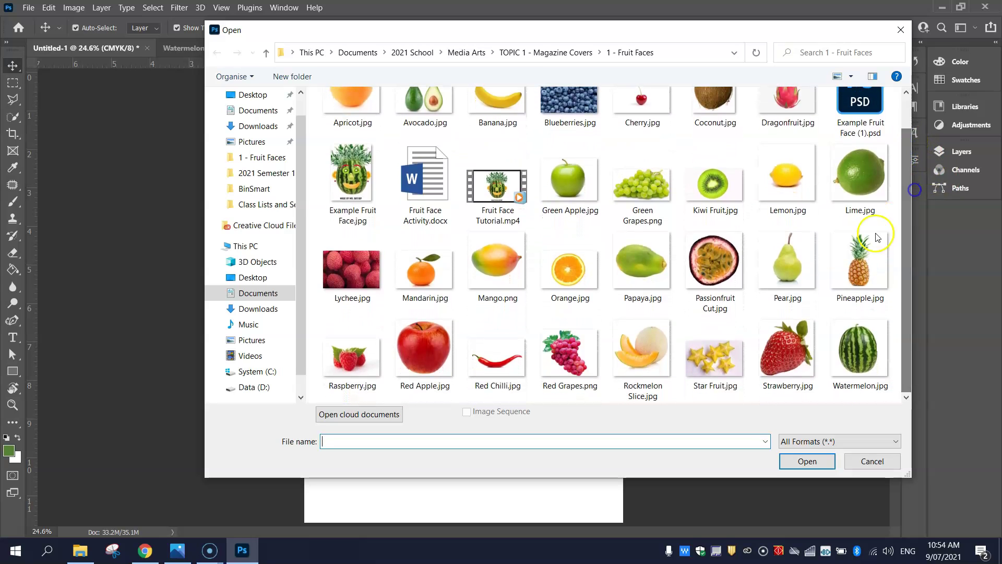
pyautogui.click(791, 266)
pyautogui.doubleClick(791, 266)
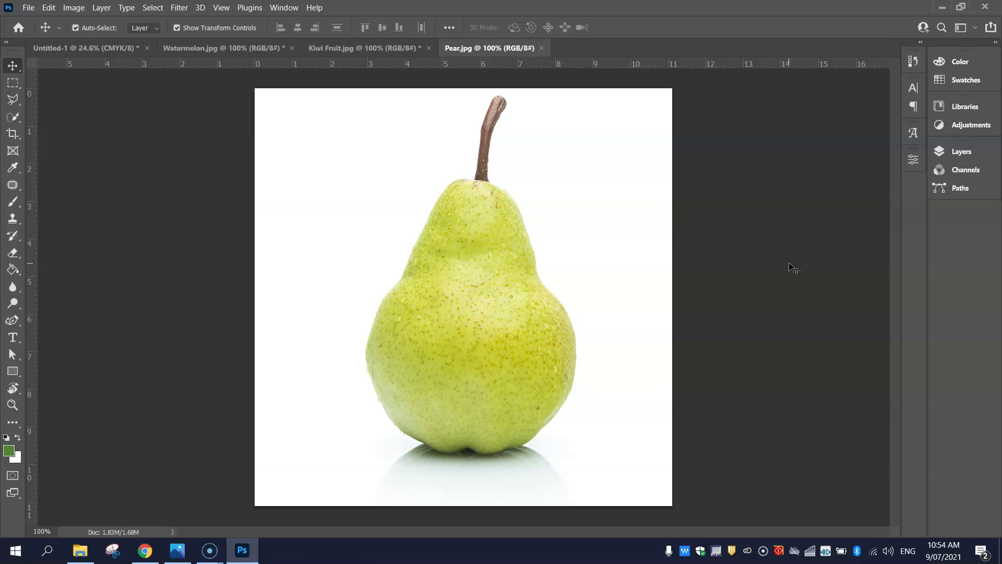
# - Select the pear's body without its stem, along with the reflection beneath it, using the Quick Selection Tool
pyautogui.click(12, 116)
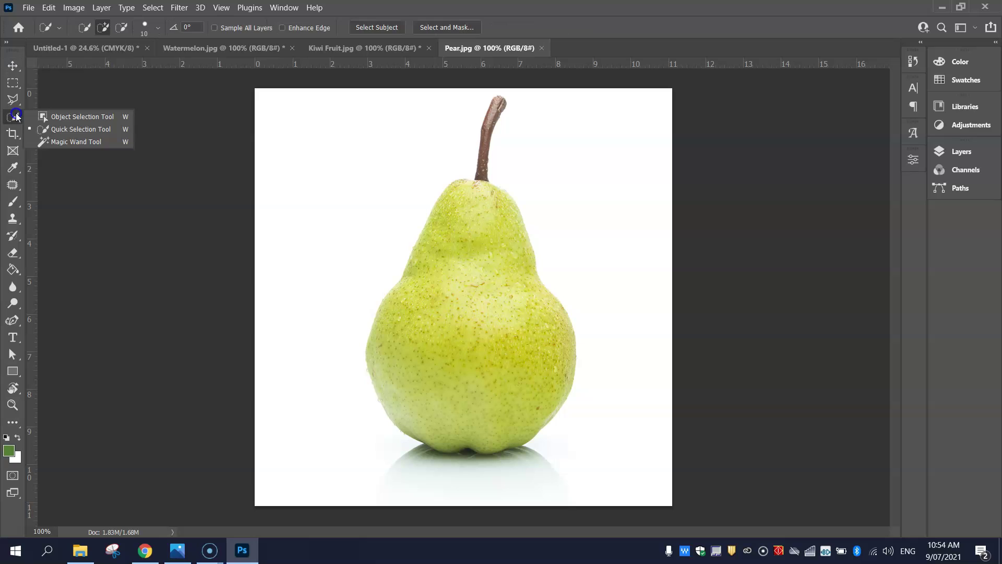
pyautogui.click(68, 129)
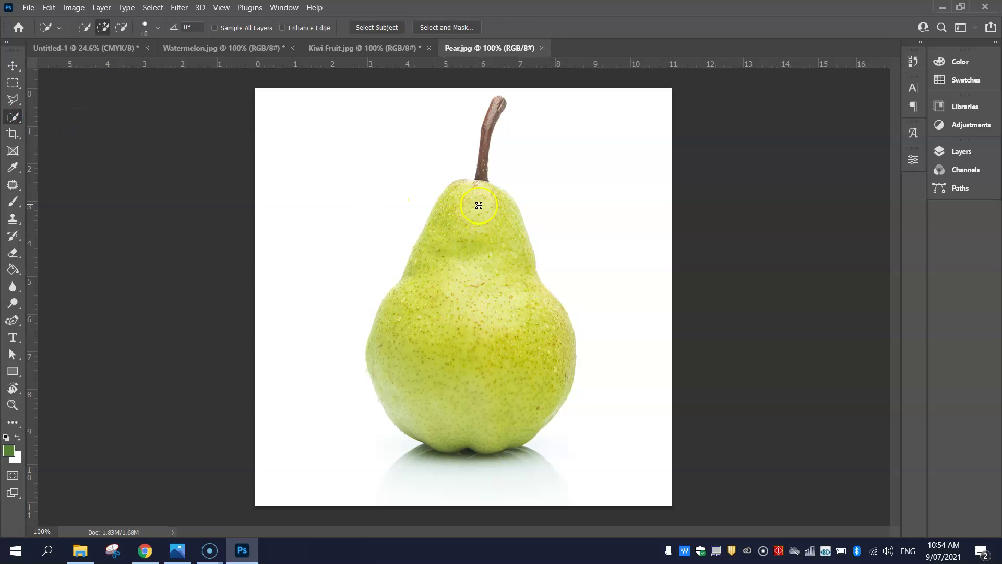
pyautogui.moveTo(476, 227)
pyautogui.mouseDown()
pyautogui.moveTo(455, 343)
pyautogui.moveTo(465, 470)
pyautogui.moveTo(417, 466)
pyautogui.moveTo(537, 471)
pyautogui.moveTo(570, 488)
pyautogui.mouseUp()
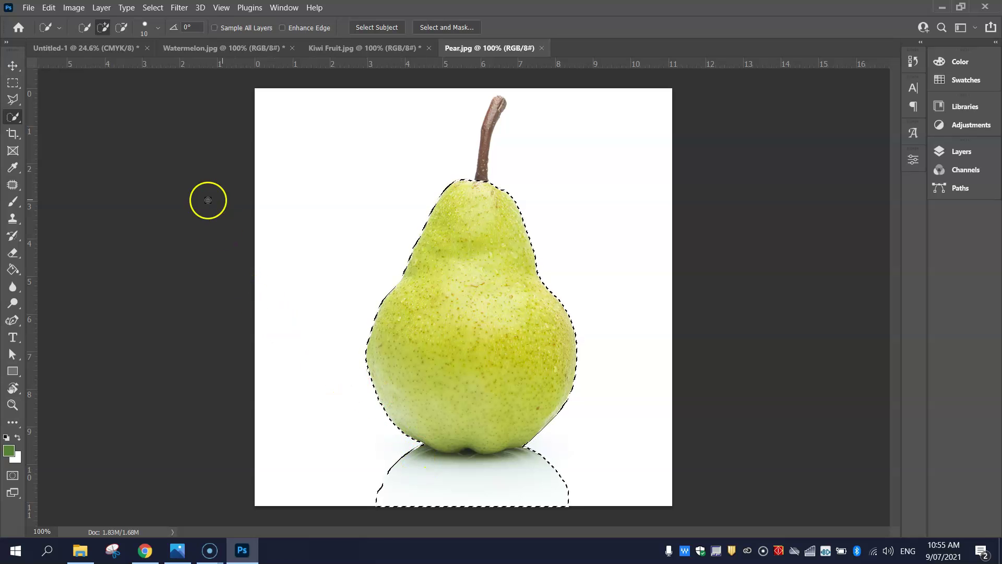
# - Subtract the reflection and shadow beneath the pear from the selection so that only the pear's body stays selected
pyautogui.click(120, 31)
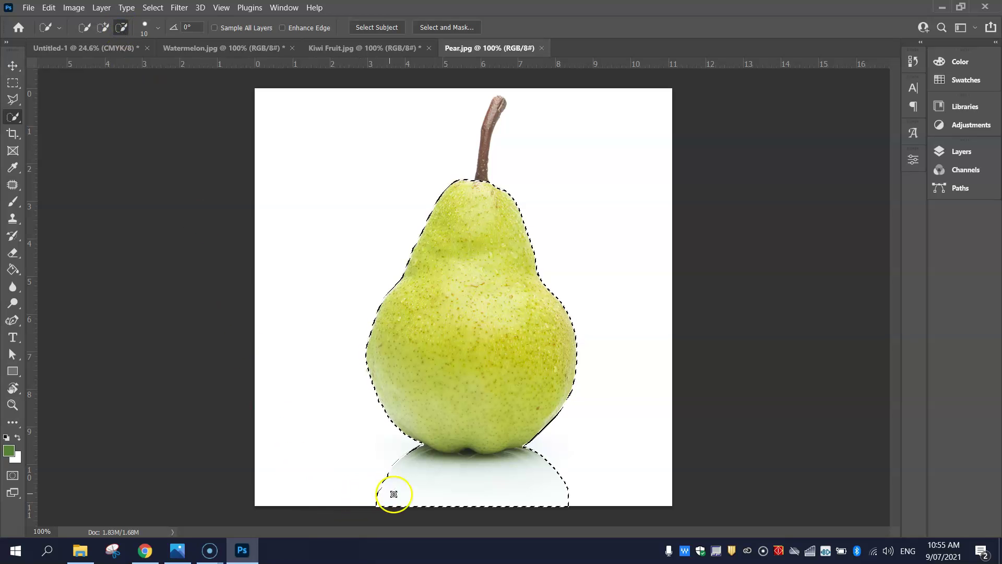
pyautogui.moveTo(565, 488)
pyautogui.mouseDown()
pyautogui.moveTo(367, 482)
pyautogui.moveTo(571, 501)
pyautogui.moveTo(558, 495)
pyautogui.moveTo(563, 477)
pyautogui.moveTo(559, 494)
pyautogui.moveTo(569, 486)
pyautogui.moveTo(551, 476)
pyautogui.moveTo(399, 464)
pyautogui.moveTo(417, 460)
pyautogui.moveTo(461, 479)
pyautogui.moveTo(482, 478)
pyautogui.moveTo(454, 471)
pyautogui.moveTo(564, 469)
pyautogui.moveTo(555, 485)
pyautogui.moveTo(559, 474)
pyautogui.moveTo(553, 485)
pyautogui.moveTo(535, 481)
pyautogui.moveTo(551, 473)
pyautogui.moveTo(532, 459)
pyautogui.moveTo(541, 456)
pyautogui.moveTo(469, 470)
pyautogui.moveTo(414, 455)
pyautogui.moveTo(495, 466)
pyautogui.moveTo(430, 467)
pyautogui.moveTo(518, 468)
pyautogui.mouseUp()
pyautogui.moveTo(454, 462); pyautogui.dragTo(463, 460)
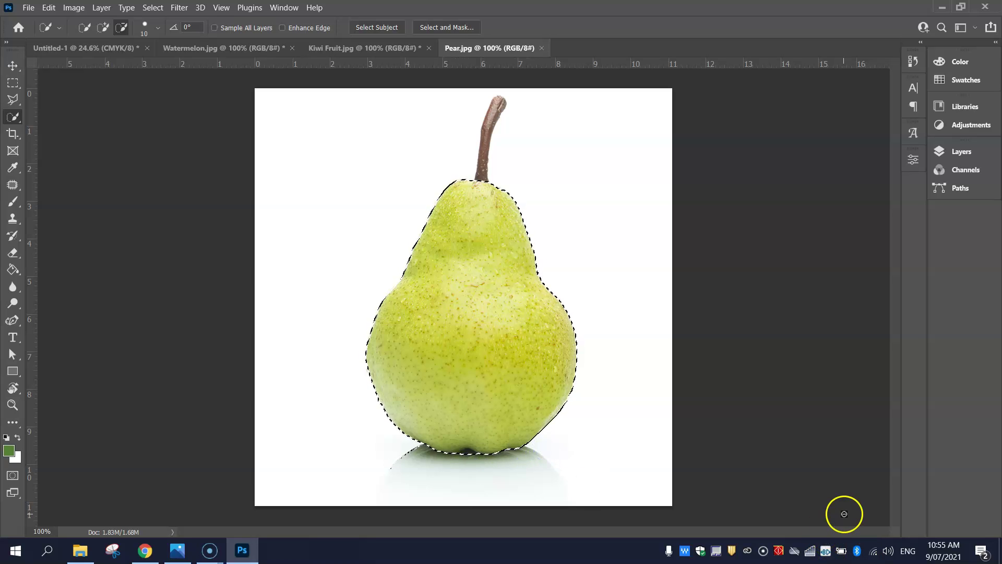
pyautogui.moveTo(477, 457); pyautogui.dragTo(463, 454)
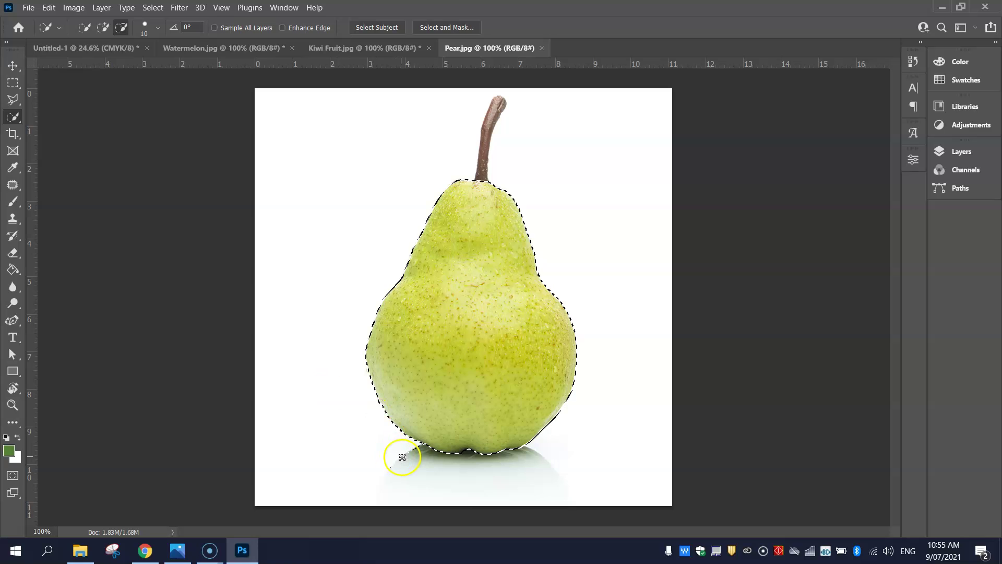
pyautogui.moveTo(379, 479)
pyautogui.mouseDown()
pyautogui.moveTo(448, 494)
pyautogui.moveTo(857, 449)
pyautogui.mouseUp()
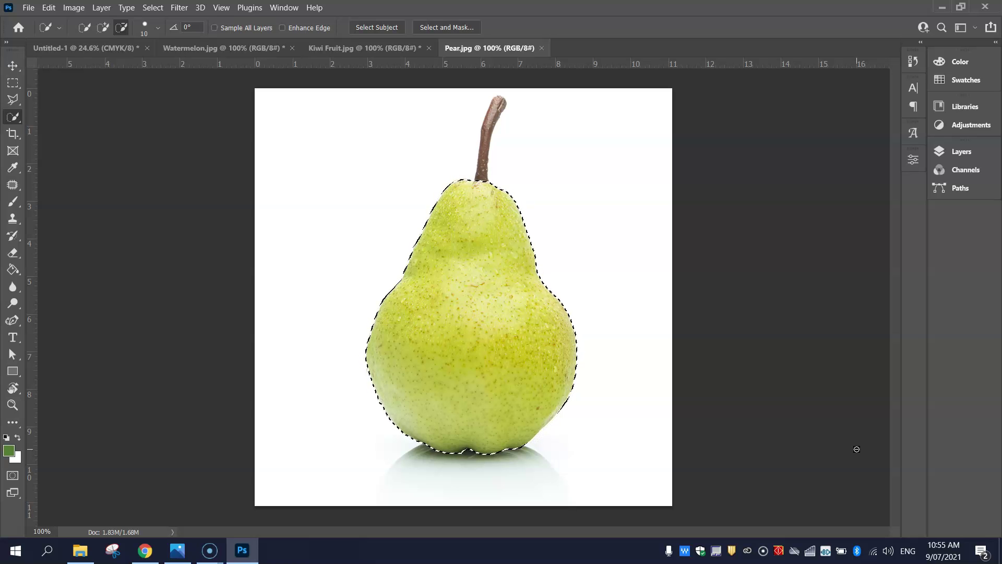
pyautogui.moveTo(340, 145)
pyautogui.mouseDown()
pyautogui.moveTo(513, 151)
pyautogui.moveTo(594, 206)
pyautogui.moveTo(301, 130)
pyautogui.mouseUp()
# - Set the Quick Selection Tool back to adding to the selection
pyautogui.rightClick(13, 117)
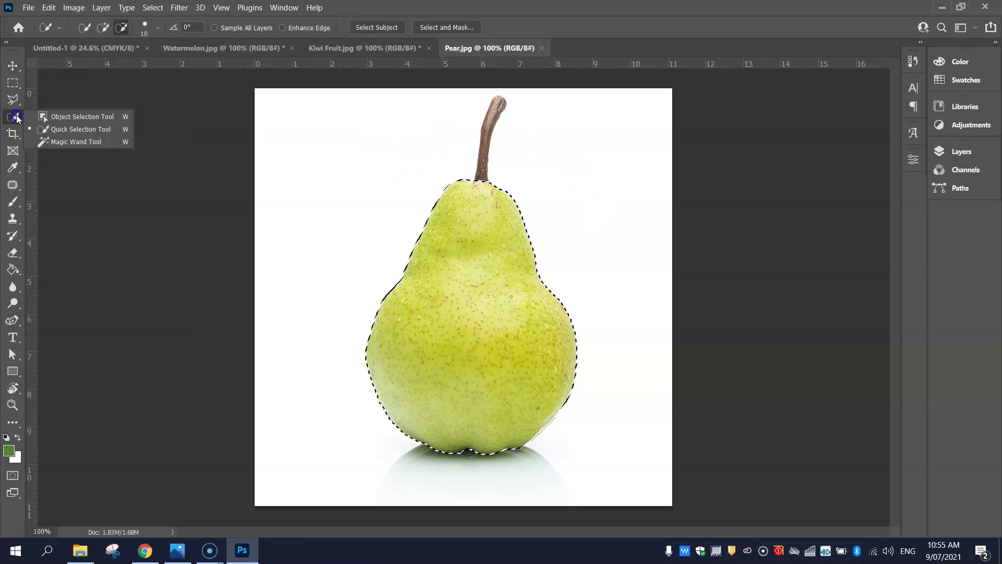
pyautogui.click(63, 132)
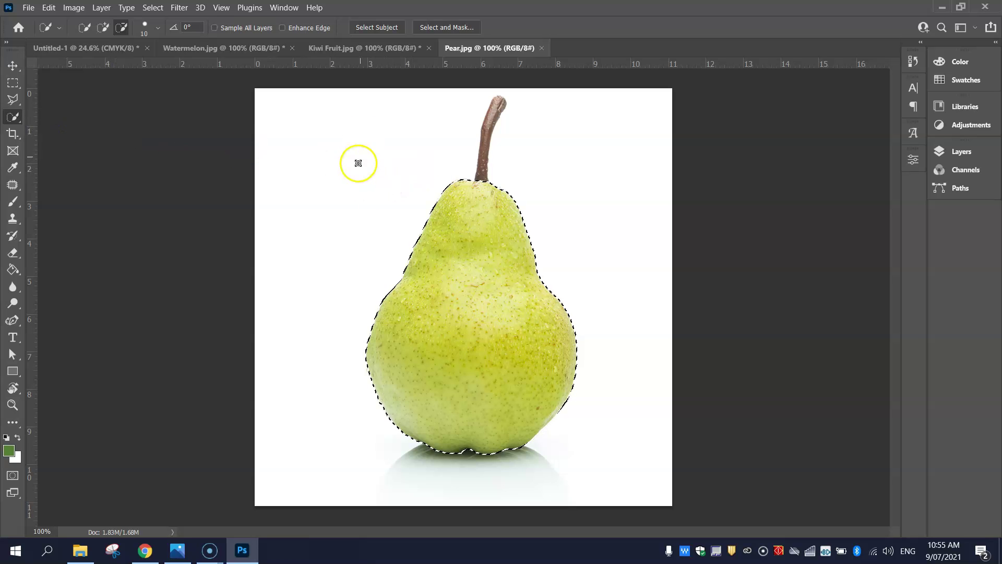
pyautogui.click(103, 27)
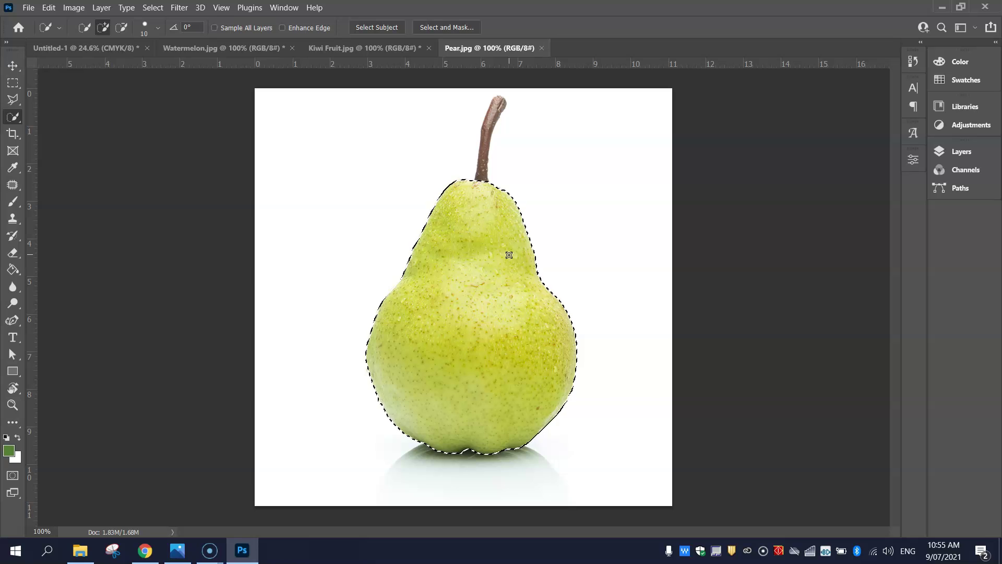
# - Deselect the pear and trace the right-hand side and base of its body with the Polygonal Lasso Tool, leaving out the stem
pyautogui.hotkey('ctrl', 'd')
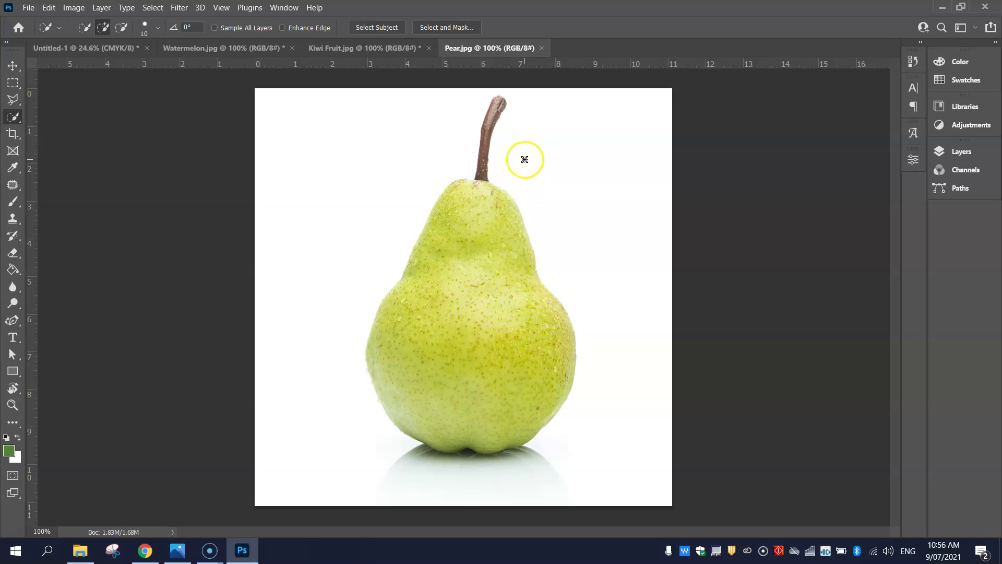
pyautogui.click(14, 101)
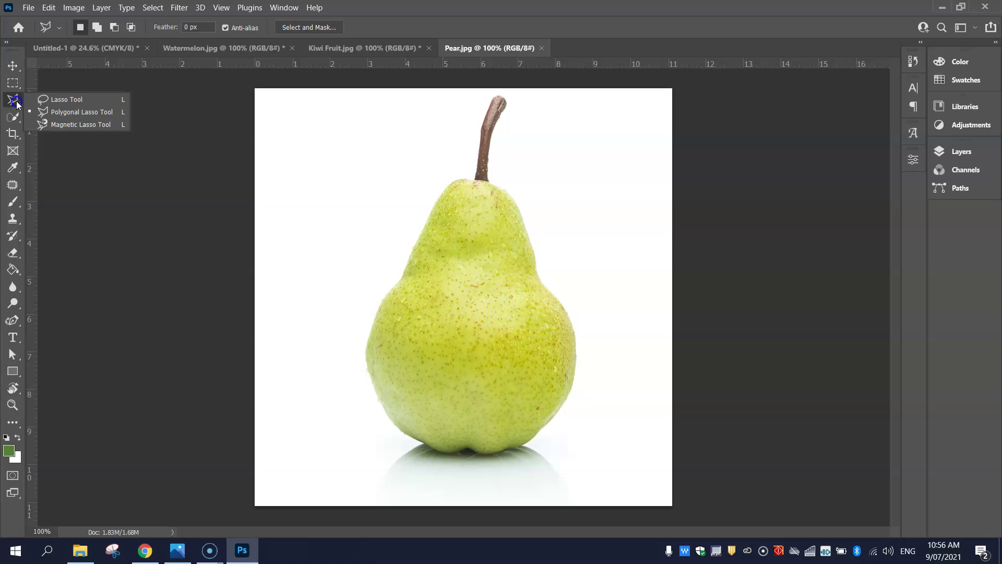
pyautogui.click(68, 111)
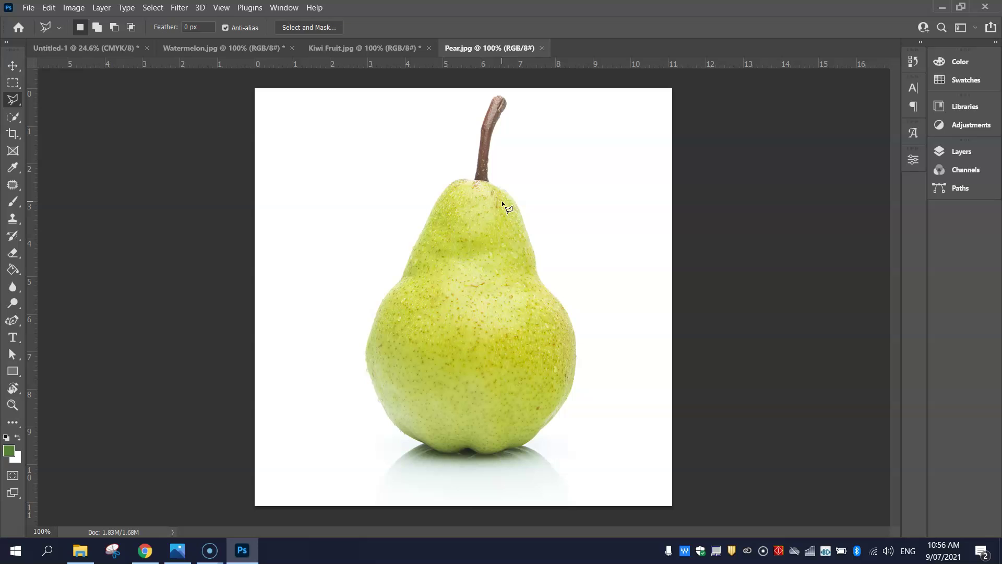
pyautogui.click(486, 194)
pyautogui.click(573, 375)
pyautogui.click(556, 412)
pyautogui.click(539, 430)
pyautogui.click(470, 444)
pyautogui.click(462, 446)
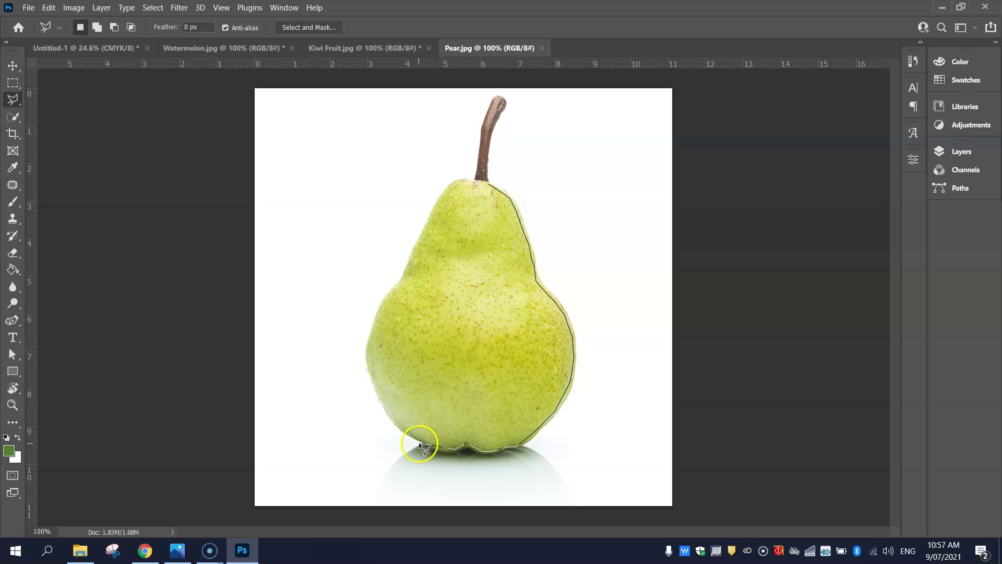
# - Continue the outline up the left-hand side of the pear and across its top beneath the stem, closing the selection at its starting point
pyautogui.keyDown('ctrl'); pyautogui.click(418, 441); pyautogui.keyUp('ctrl')
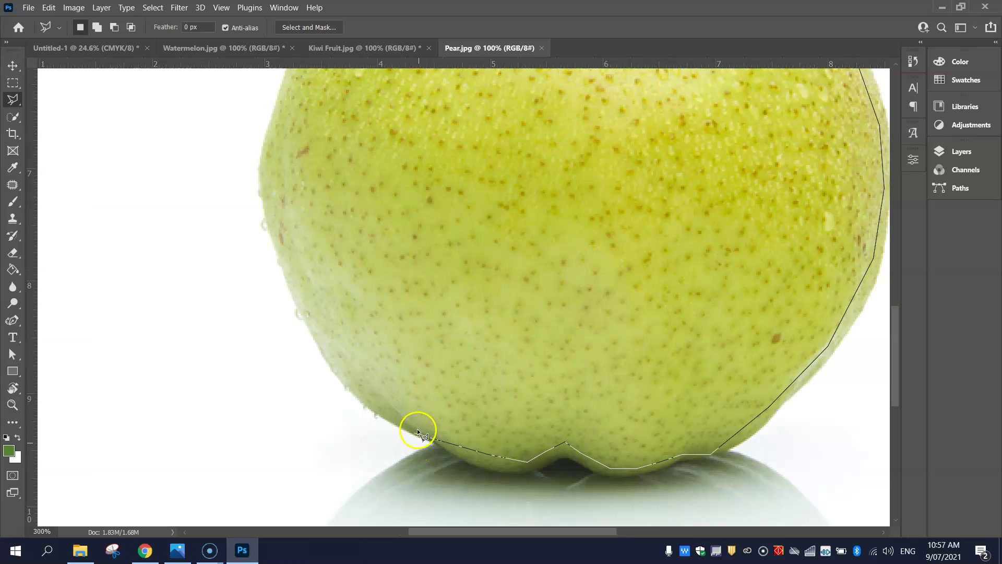
pyautogui.click(418, 434)
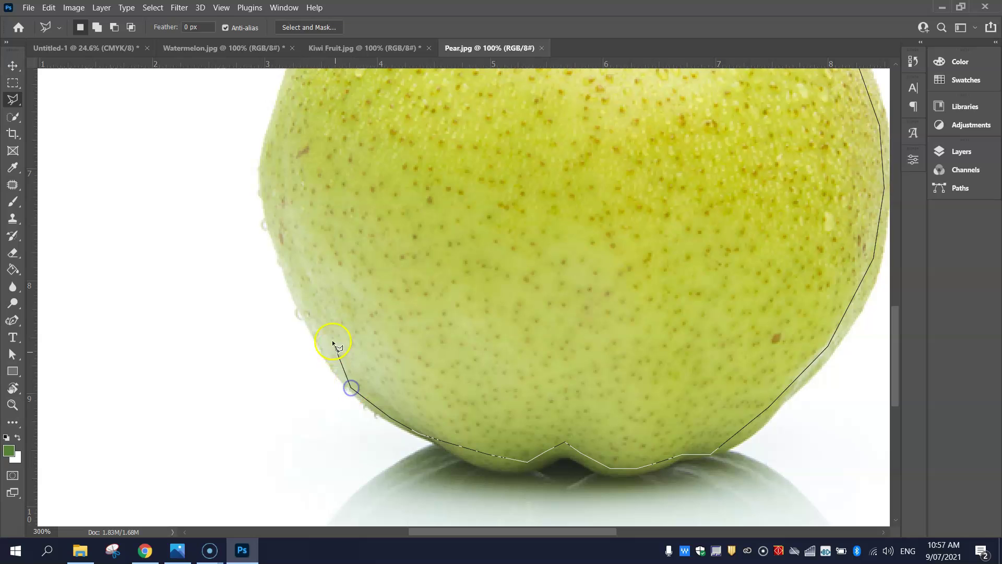
pyautogui.click(308, 317)
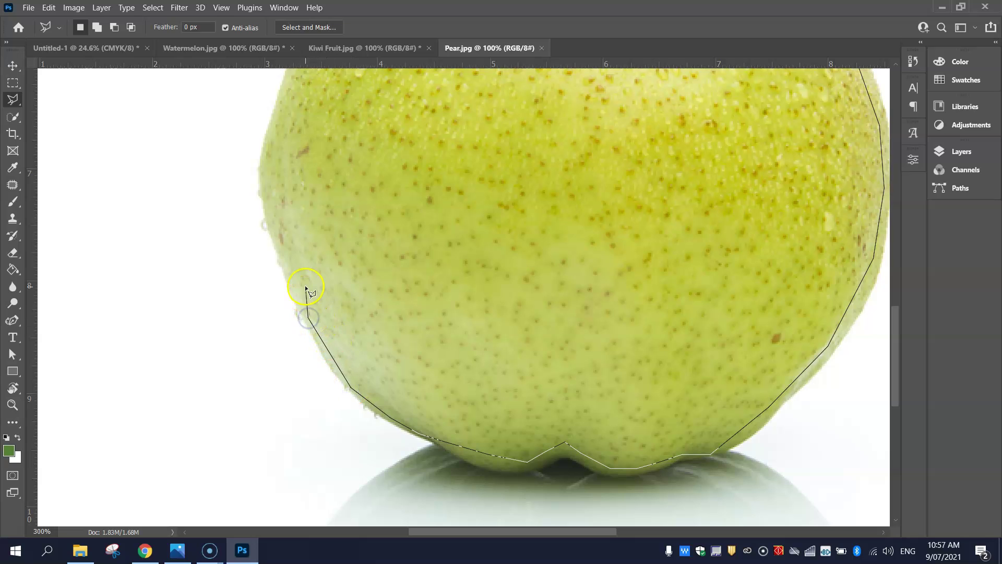
pyautogui.click(269, 216)
pyautogui.click(272, 134)
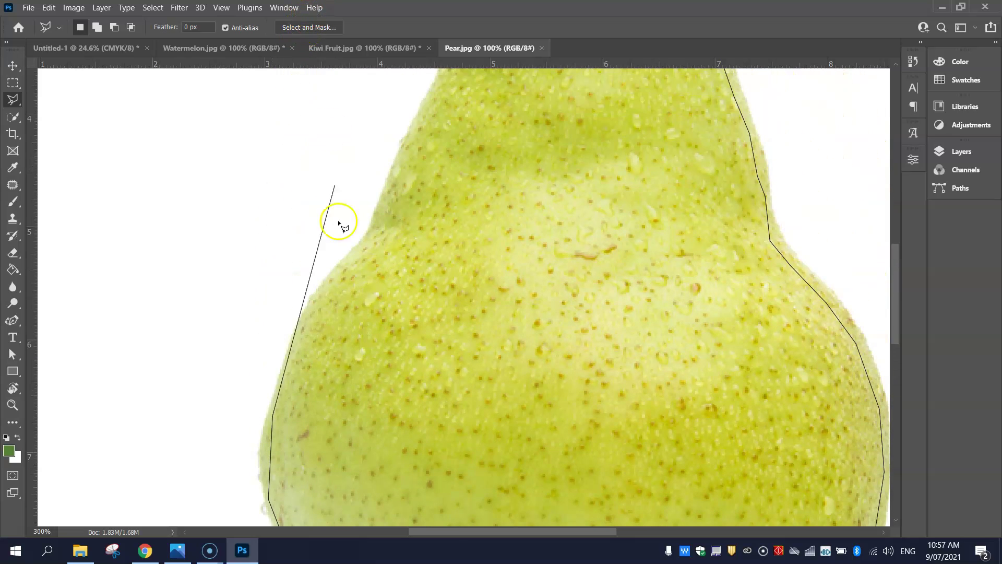
pyautogui.click(296, 340)
pyautogui.click(321, 287)
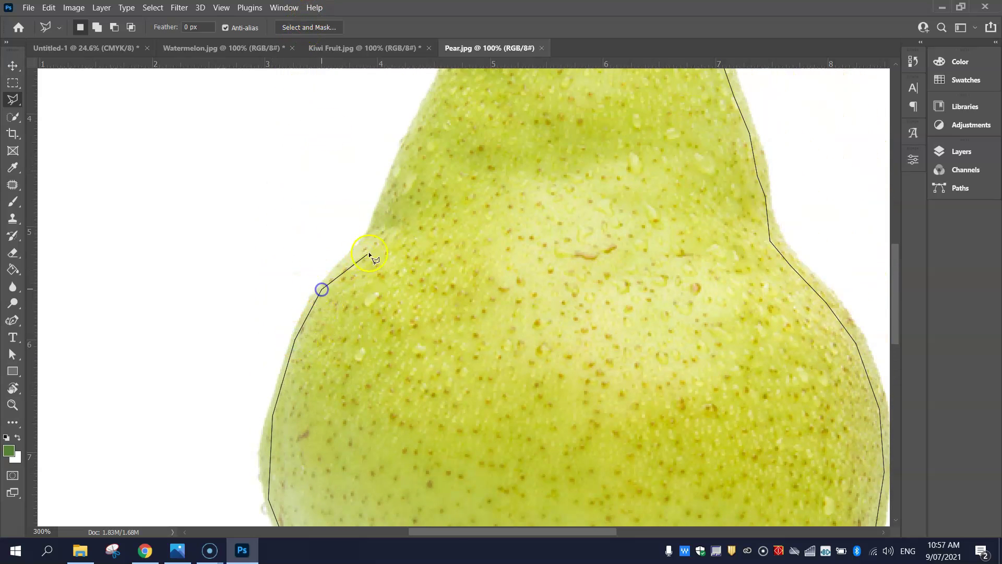
pyautogui.click(439, 94)
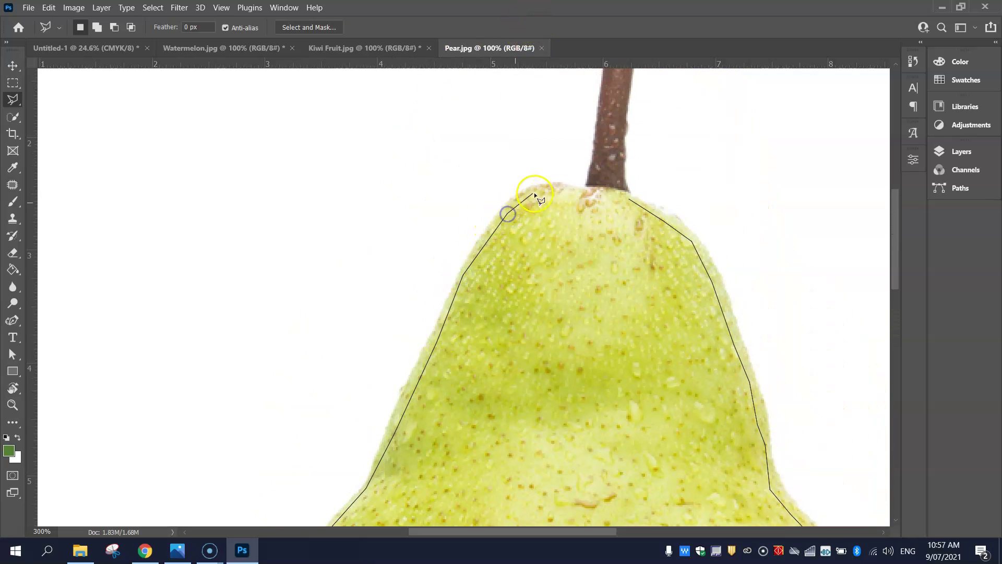
pyautogui.click(629, 199)
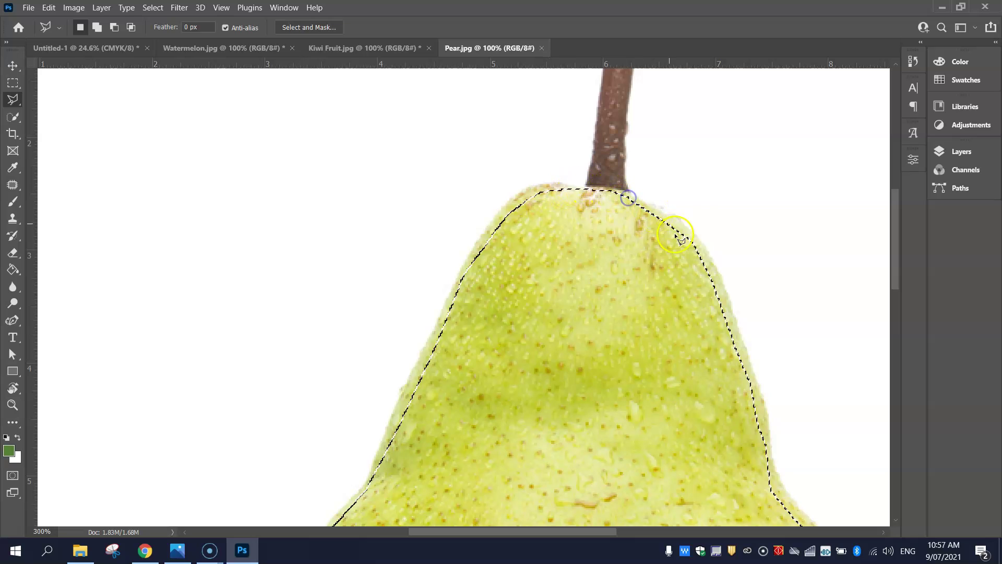
pyautogui.hotkey('ctrl', '0')
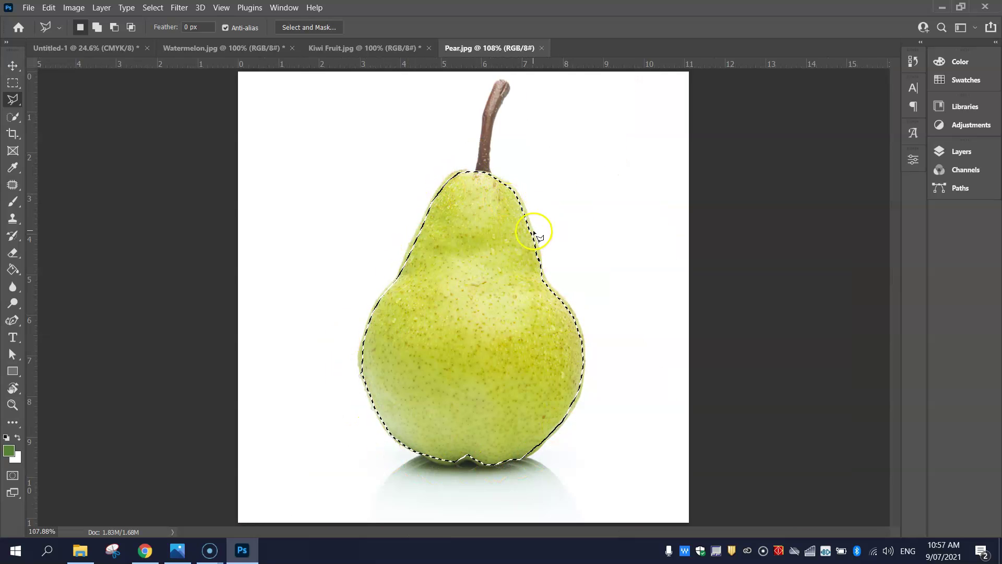
# - Cut the selected pear body out of Pear.jpg and paste it into the Untitled-1 page
pyautogui.hotkey('alt', 'e')
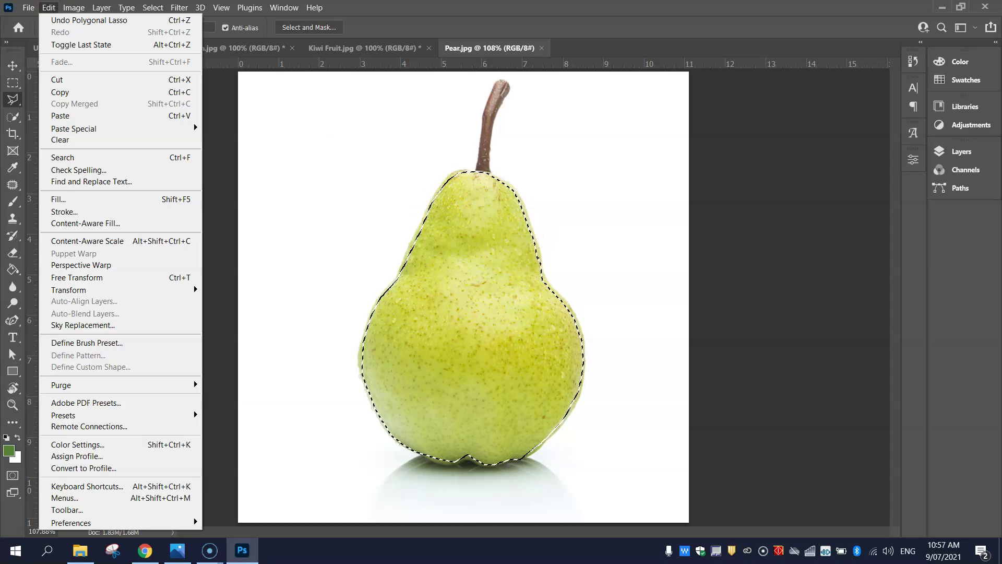
pyautogui.click(65, 80)
pyautogui.click(76, 47)
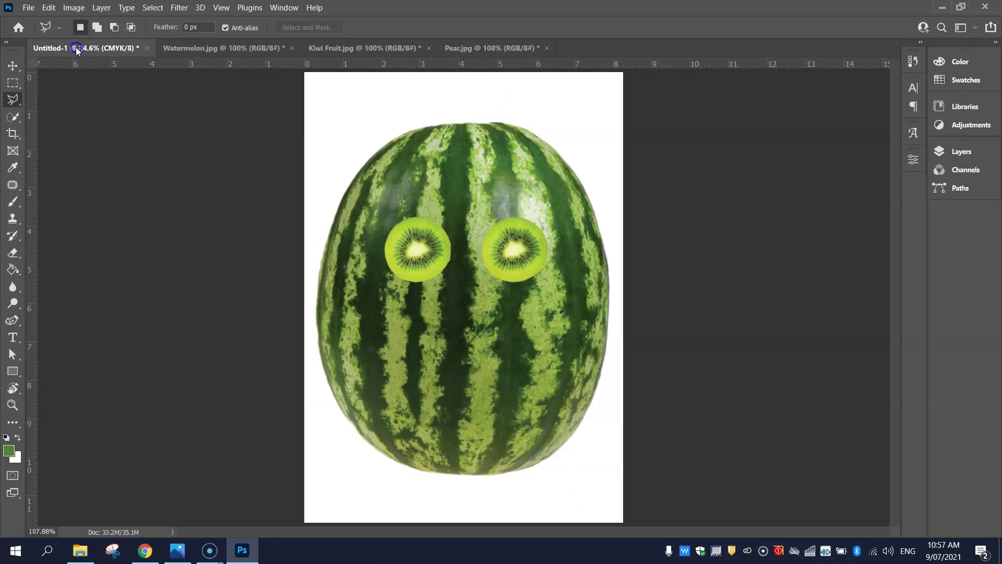
pyautogui.click(49, 7)
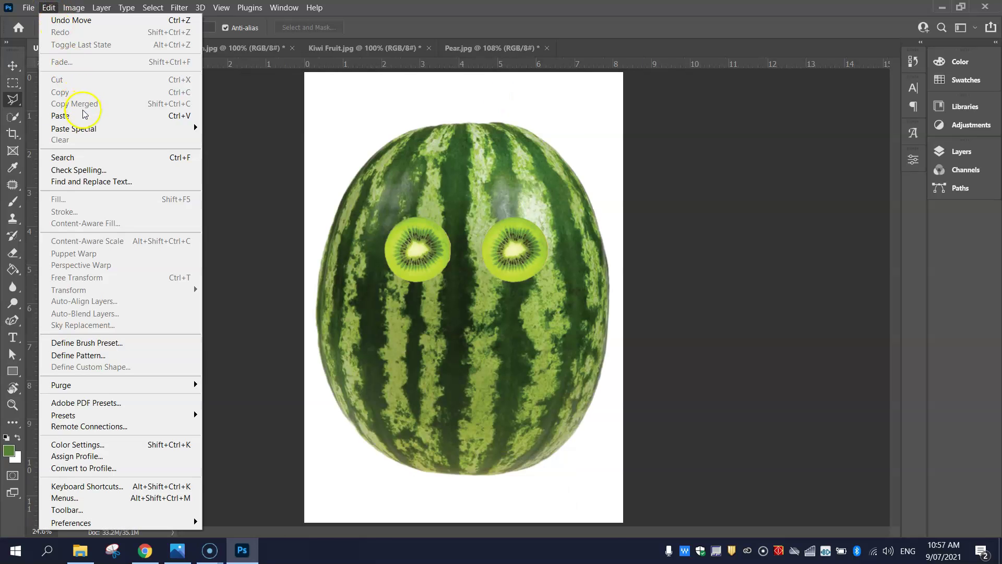
pyautogui.click(66, 113)
# - Enlarge the pear to about 113% and place it as the nose, centred just below the kiwi eyes
pyautogui.click(13, 66)
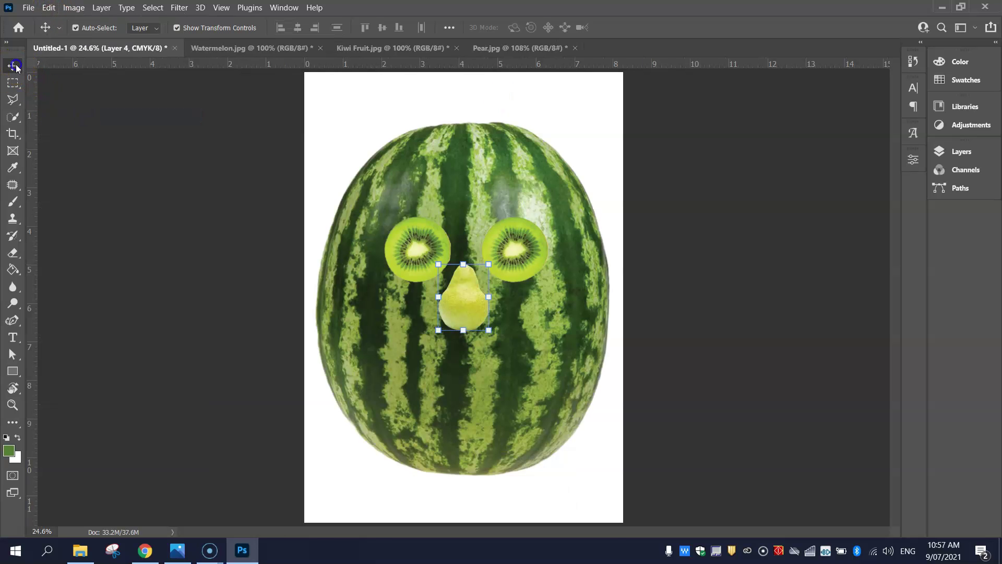
pyautogui.moveTo(473, 310); pyautogui.dragTo(479, 320)
pyautogui.moveTo(506, 267); pyautogui.dragTo(501, 267)
pyautogui.moveTo(473, 326); pyautogui.dragTo(464, 333)
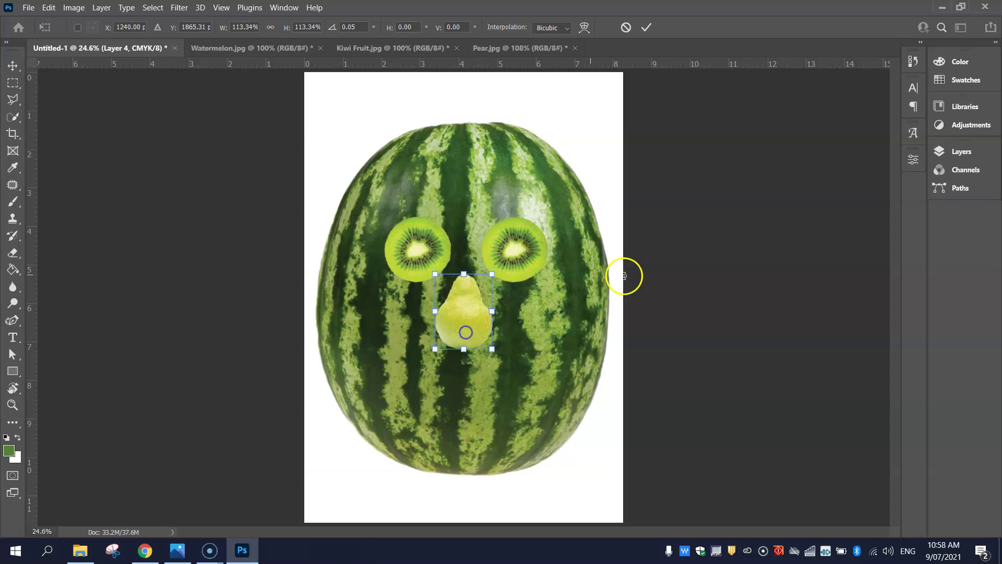
pyautogui.click(674, 156)
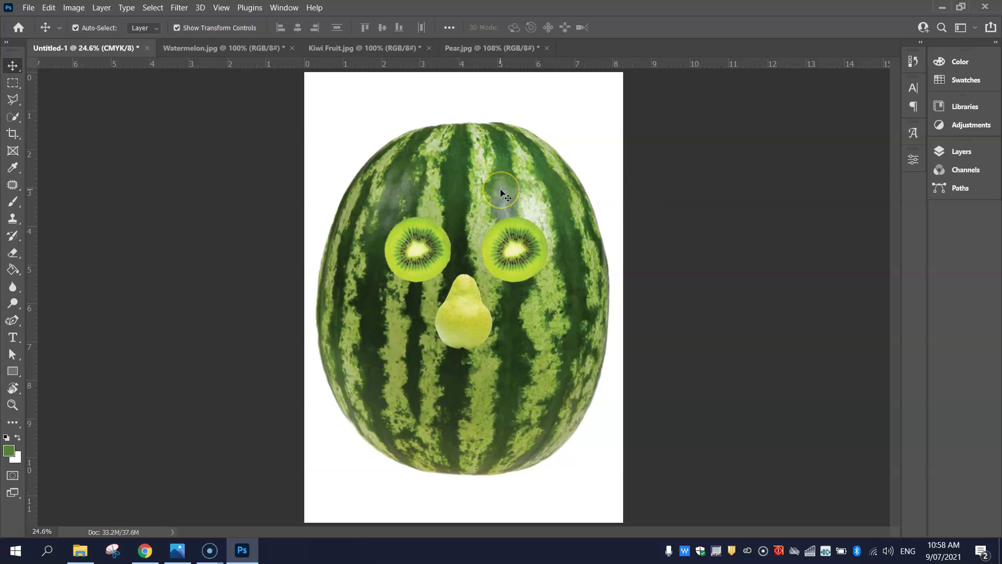
# - Scale the watermelon head down to about 91% and recentre it behind the eyes and nose
pyautogui.click(478, 171)
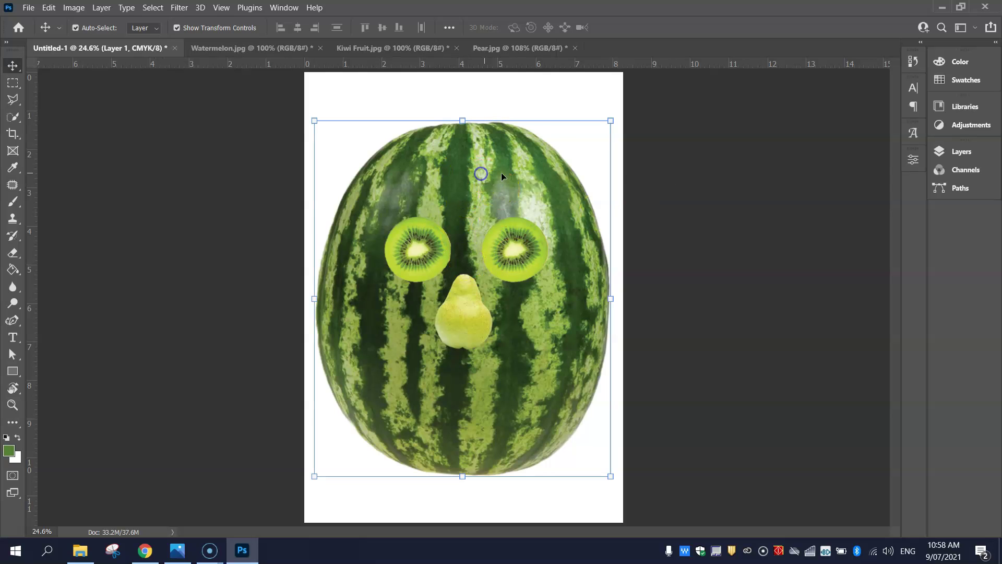
pyautogui.moveTo(611, 120); pyautogui.dragTo(604, 138)
pyautogui.moveTo(515, 197); pyautogui.dragTo(519, 189)
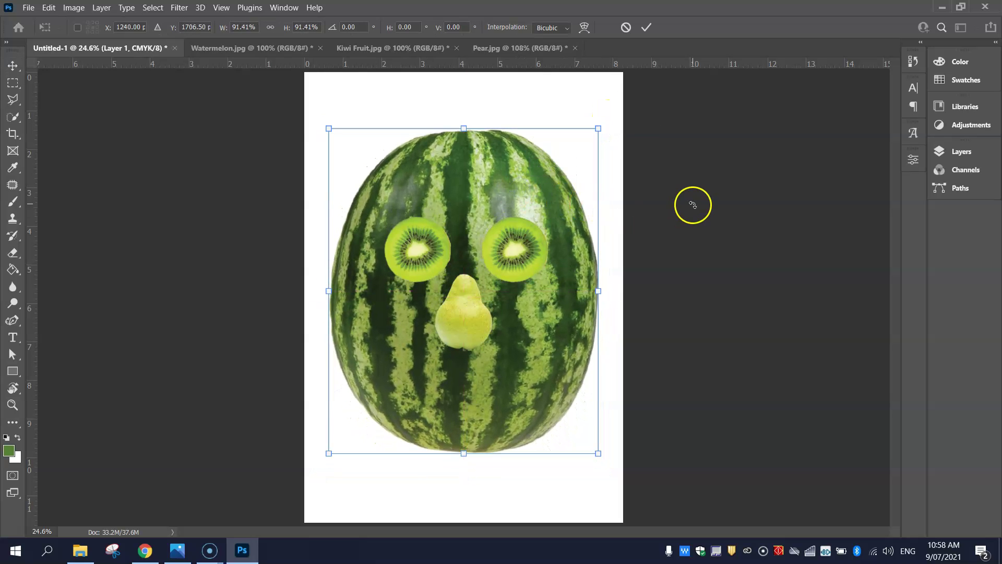
pyautogui.click(661, 182)
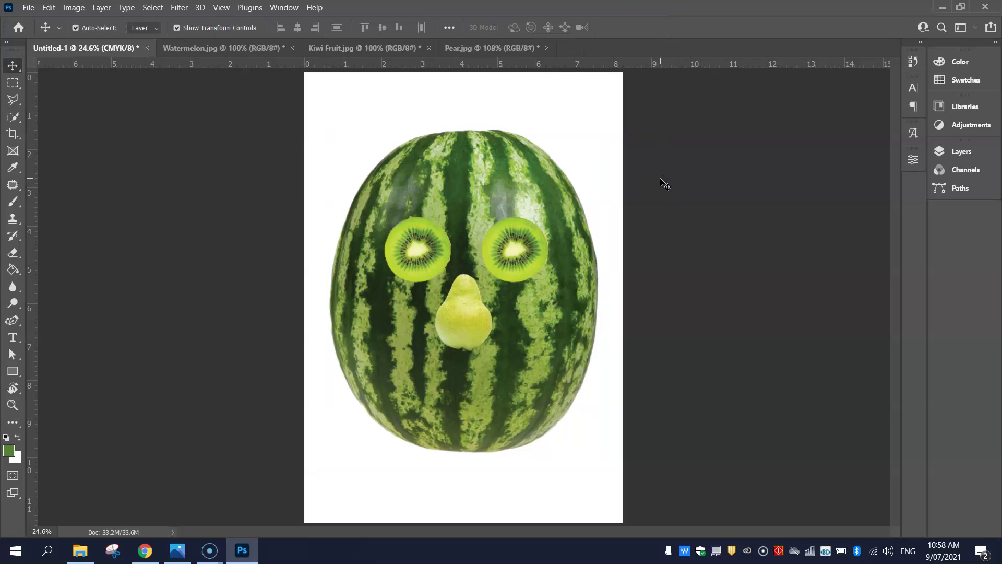
# - Open the image Orange.jpg from the 1 - Fruit Faces folder
pyautogui.click(28, 7)
pyautogui.click(43, 30)
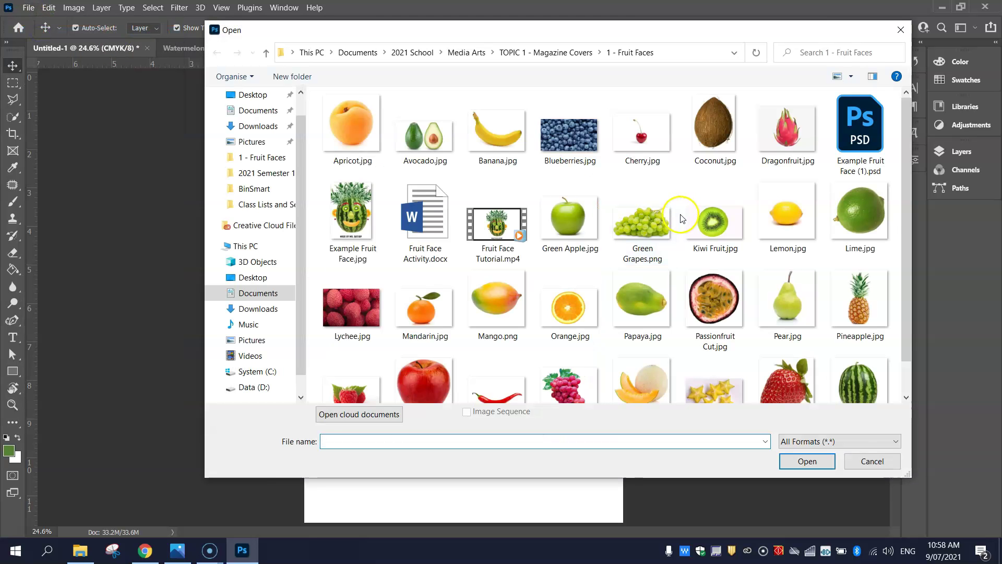
pyautogui.doubleClick(569, 307)
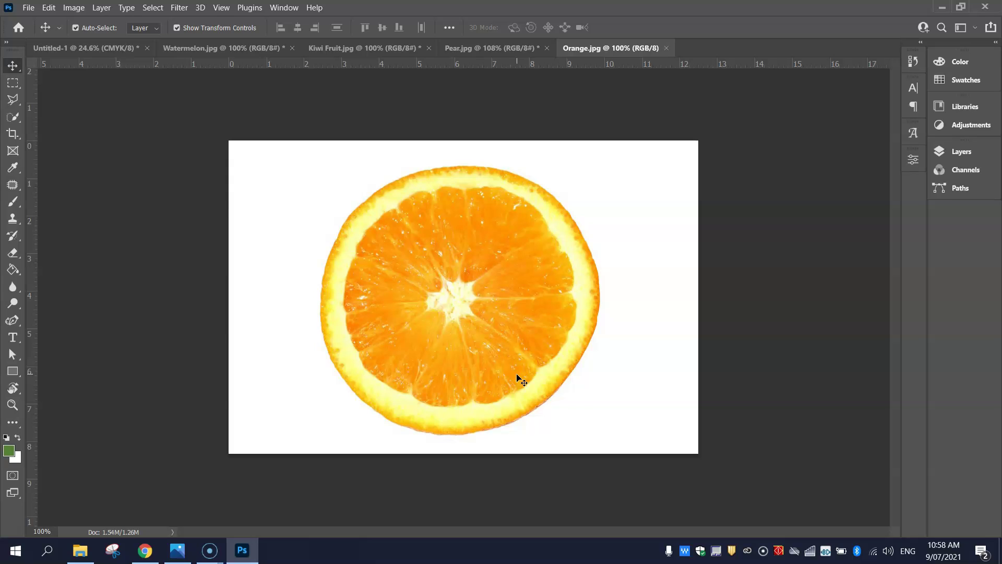
# - Select the whole orange slice, including its rind, with the Quick Selection Tool
pyautogui.moveTo(12, 117); pyautogui.dragTo(59, 134)
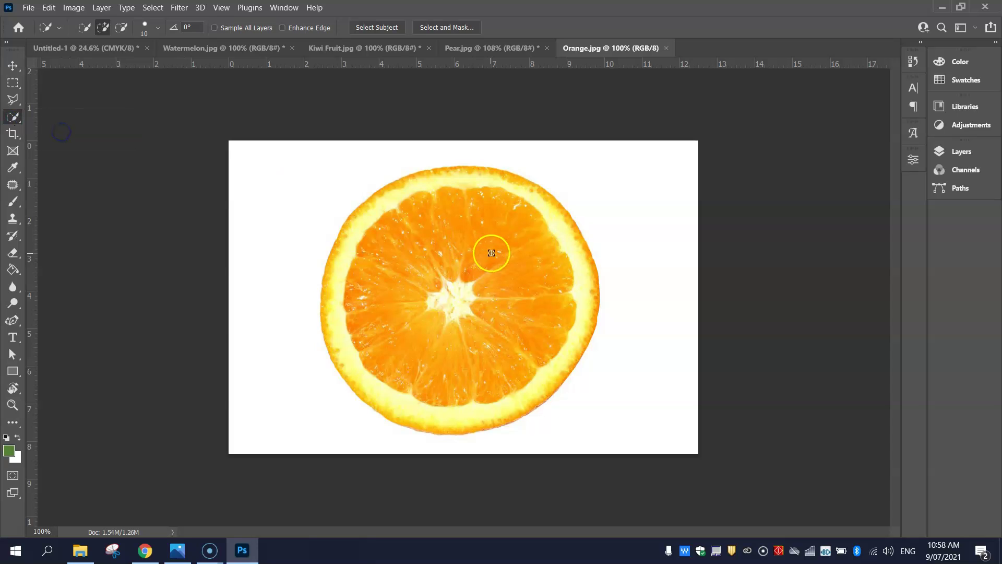
pyautogui.moveTo(494, 218)
pyautogui.mouseDown()
pyautogui.moveTo(382, 312)
pyautogui.moveTo(426, 347)
pyautogui.moveTo(534, 287)
pyautogui.mouseUp()
pyautogui.moveTo(452, 191)
pyautogui.mouseDown()
pyautogui.moveTo(394, 193)
pyautogui.moveTo(367, 214)
pyautogui.moveTo(350, 258)
pyautogui.mouseUp()
pyautogui.moveTo(369, 367); pyautogui.dragTo(393, 398)
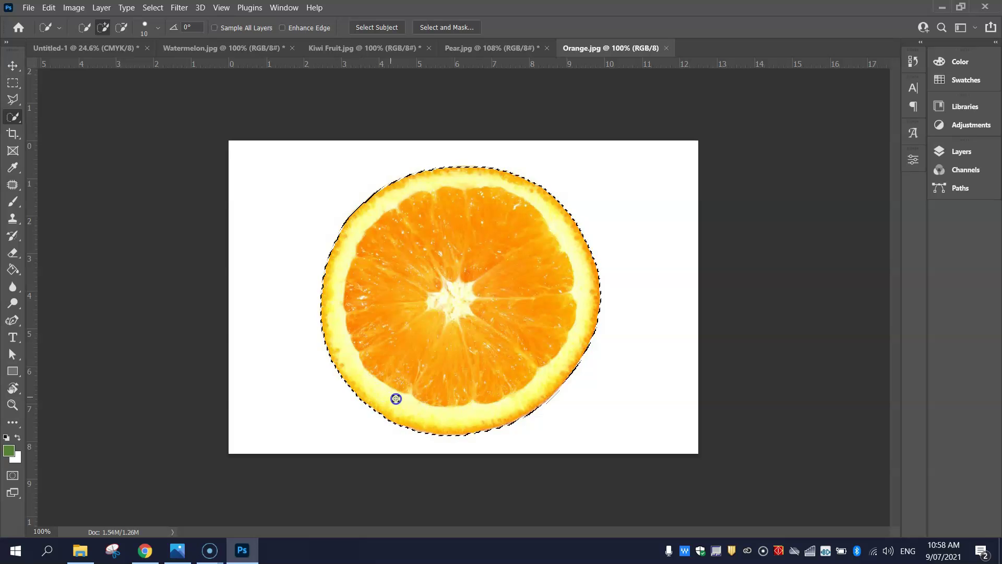
# - Cut the orange slice out of Orange.jpg and paste two copies of it into the Untitled-1 page
pyautogui.click(48, 8)
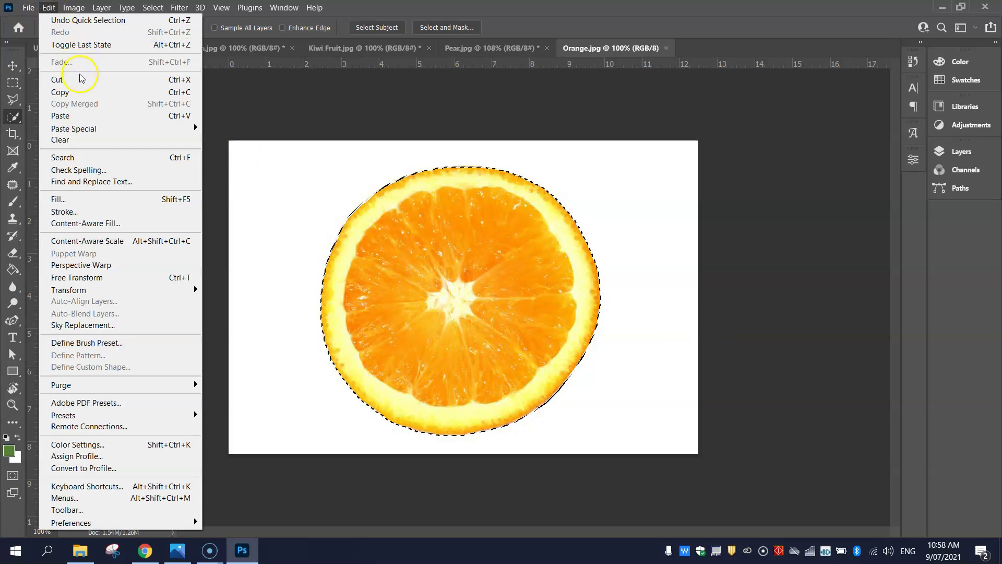
pyautogui.click(57, 79)
pyautogui.click(58, 48)
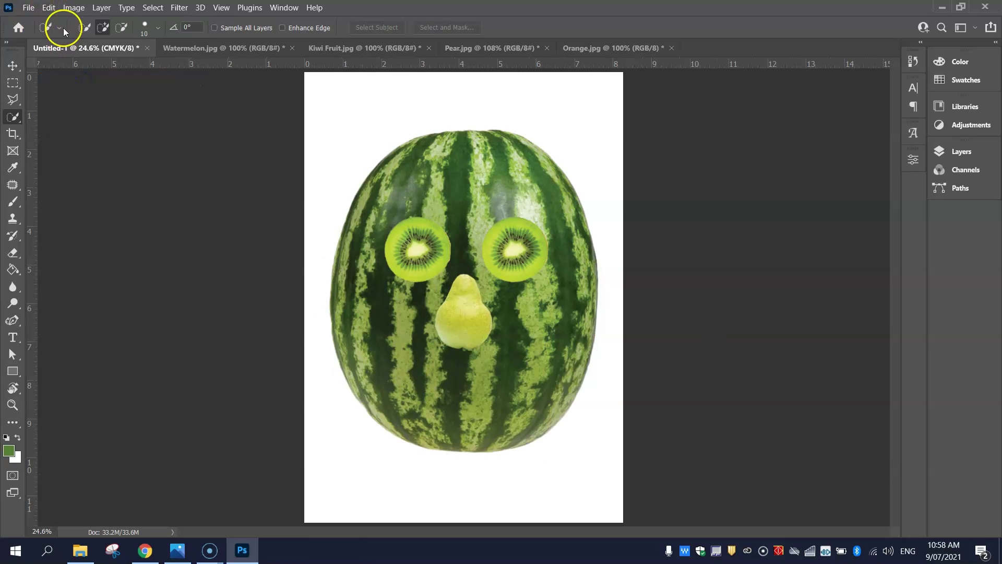
pyautogui.click(48, 7)
pyautogui.click(57, 112)
pyautogui.click(48, 7)
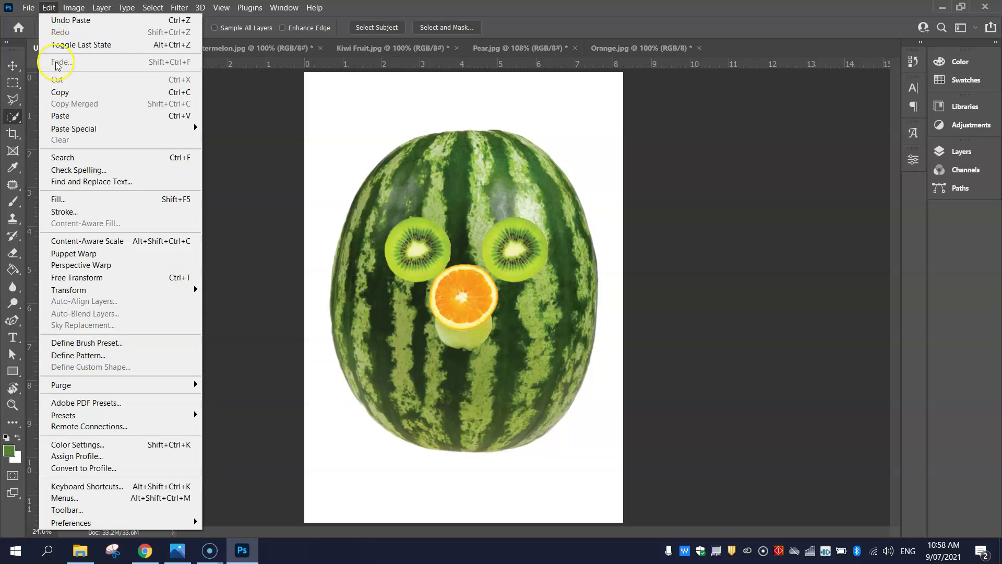
pyautogui.click(60, 113)
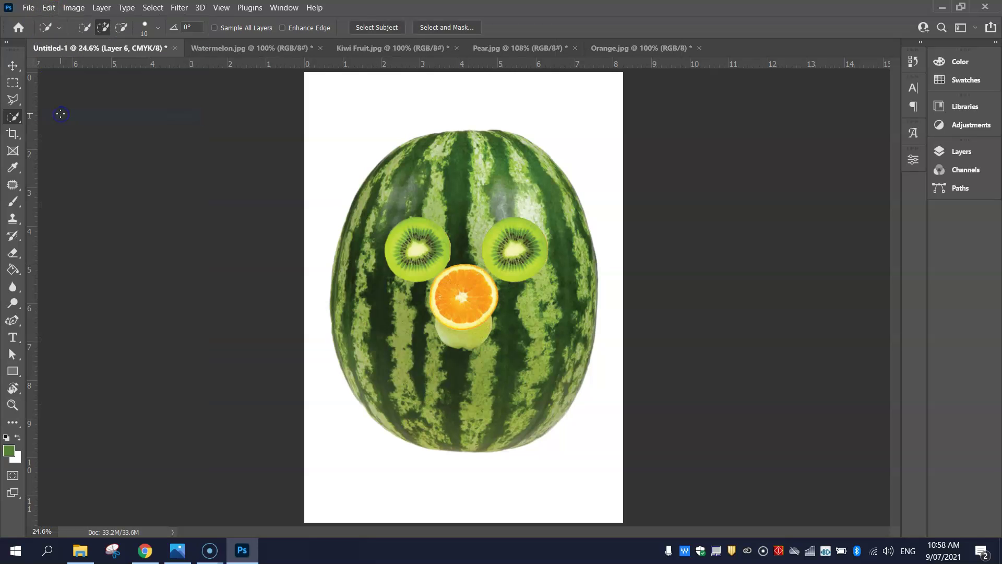
# - Place the two orange slices as ears on opposite sides of the watermelon, level with each other and within the page edges
pyautogui.click(13, 65)
pyautogui.moveTo(457, 288); pyautogui.dragTo(594, 285)
pyautogui.moveTo(431, 292); pyautogui.dragTo(324, 276)
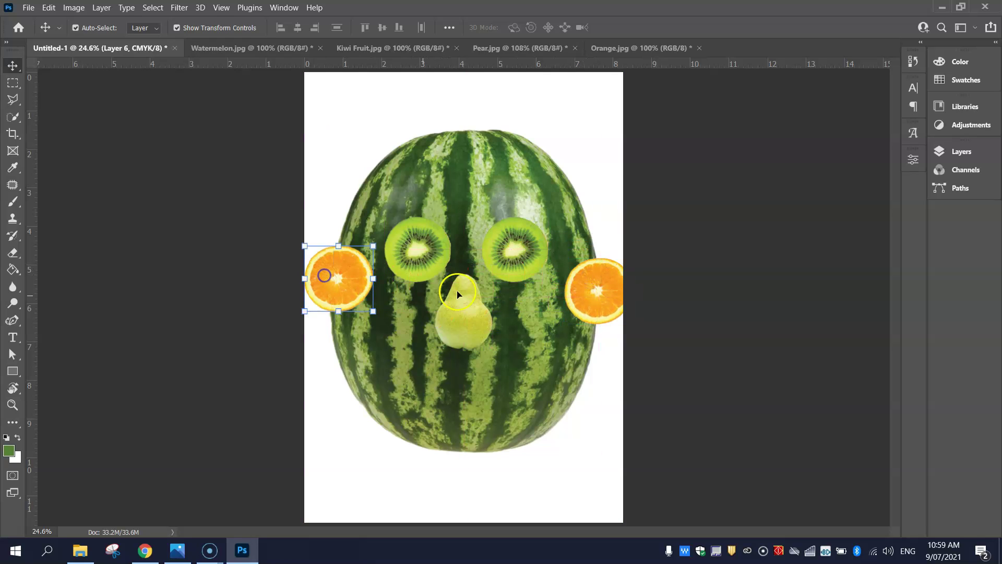
pyautogui.moveTo(600, 292); pyautogui.dragTo(590, 296)
pyautogui.click(706, 208)
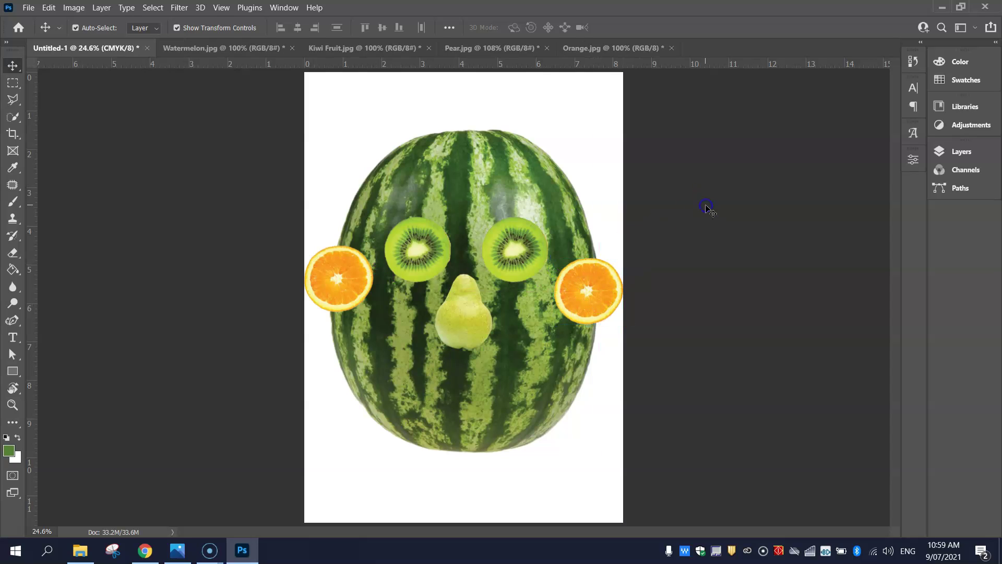
pyautogui.moveTo(605, 288); pyautogui.dragTo(604, 281)
pyautogui.click(658, 229)
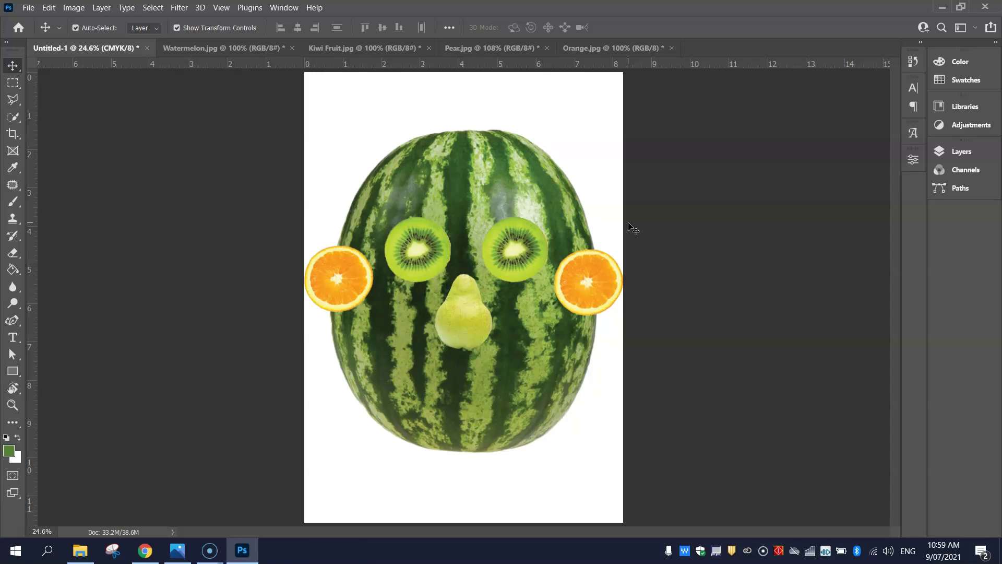
# - Display the list of layers for the fruit face page
pyautogui.click(968, 151)
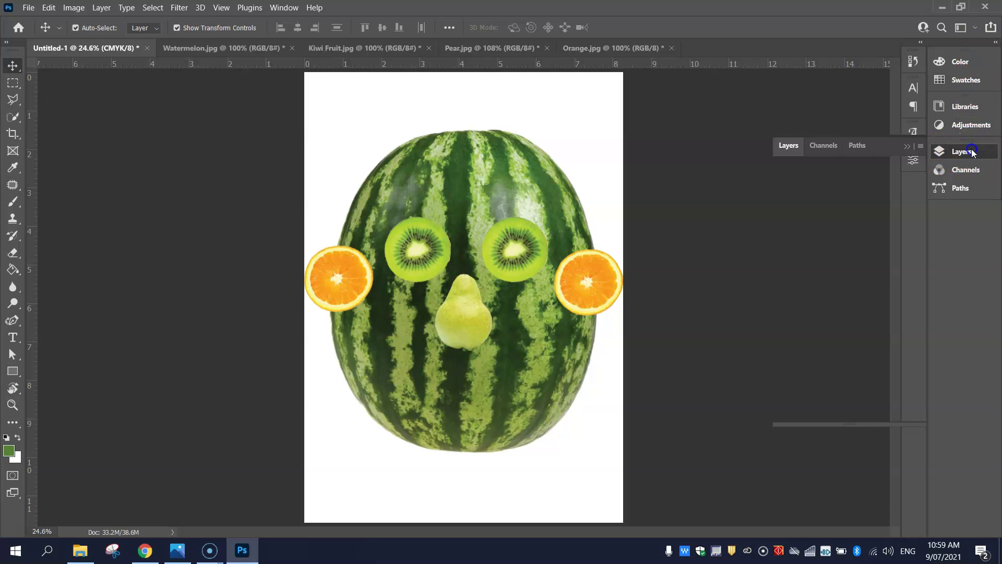
pyautogui.click(284, 7)
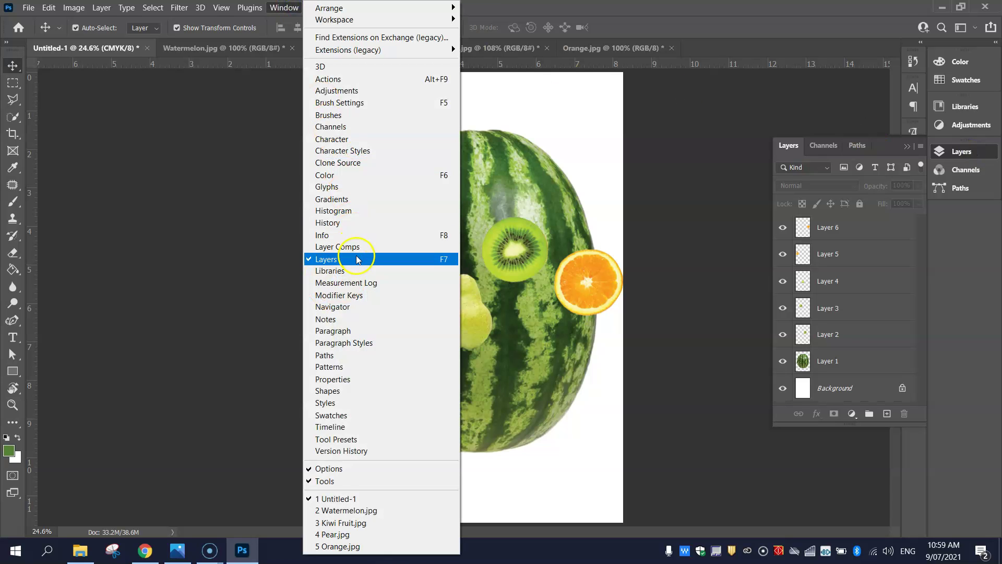
pyautogui.click(947, 258)
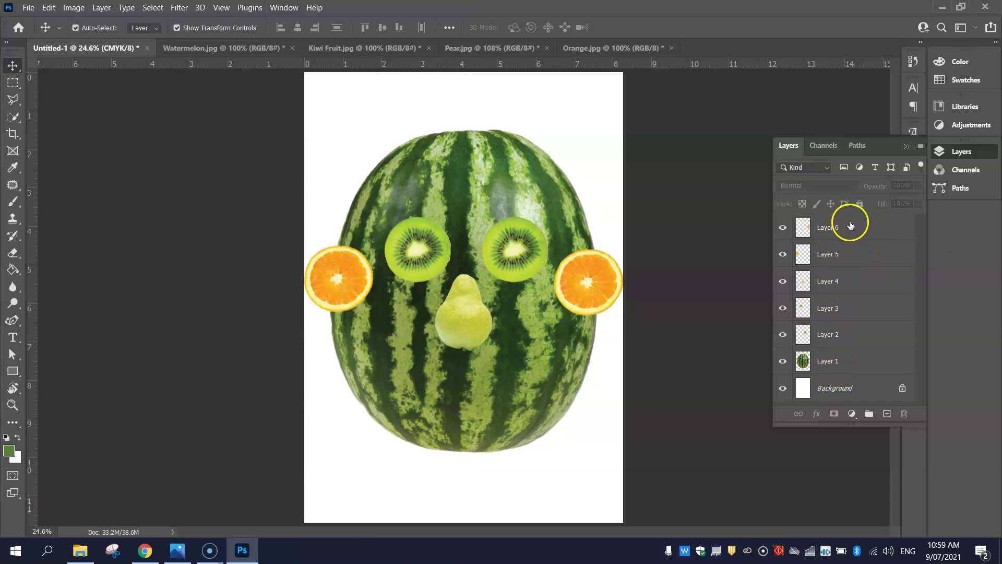
# - Enlarge the layer list and move the Layer 6 orange slice beneath the watermelon layer so it sits behind the head
pyautogui.moveTo(867, 425); pyautogui.dragTo(870, 494)
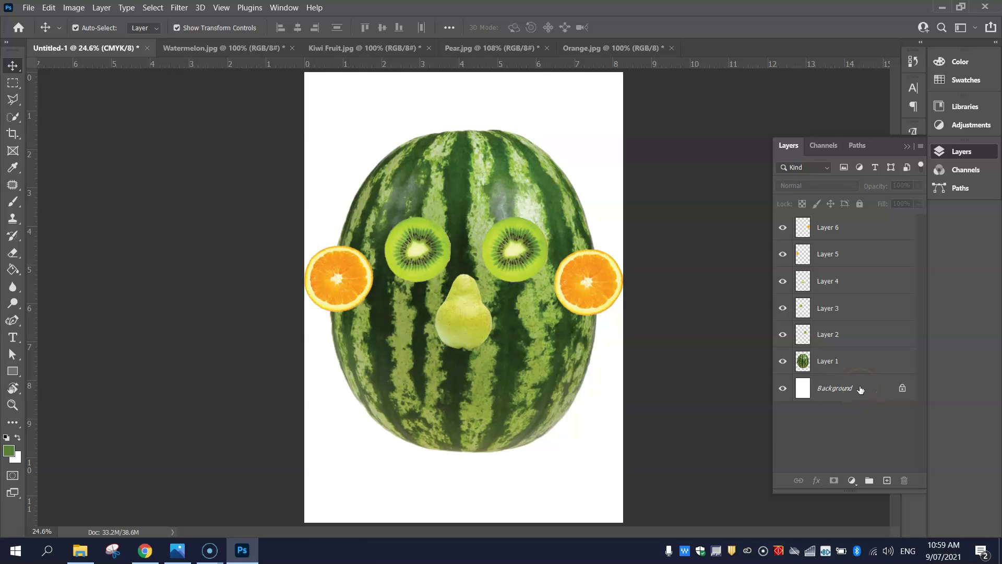
pyautogui.click(841, 228)
pyautogui.click(847, 256)
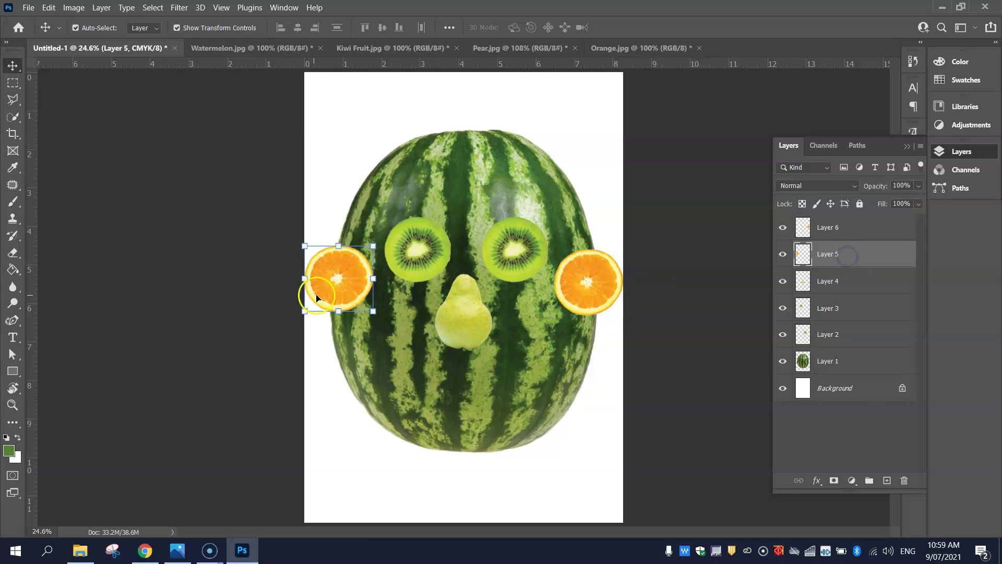
pyautogui.click(854, 231)
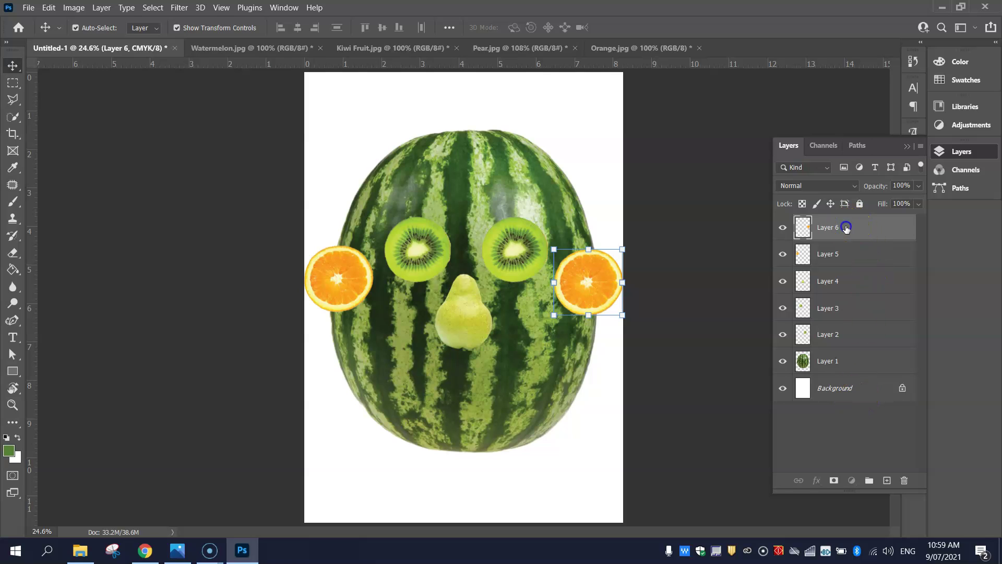
pyautogui.moveTo(847, 229); pyautogui.dragTo(840, 372)
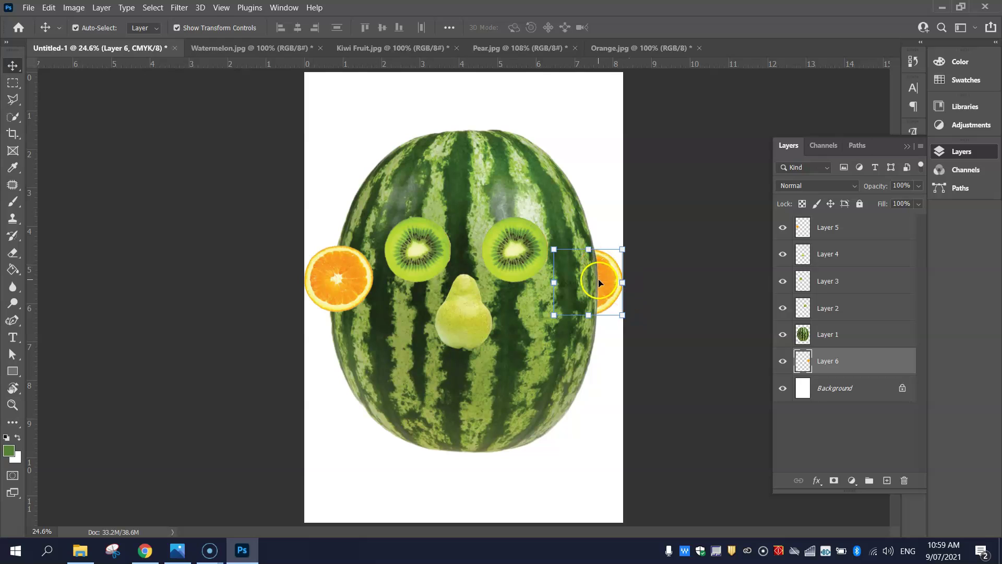
# - Rename the orange layer behind the head as Orange 1 and the head layer as Watermelon
pyautogui.click(829, 362)
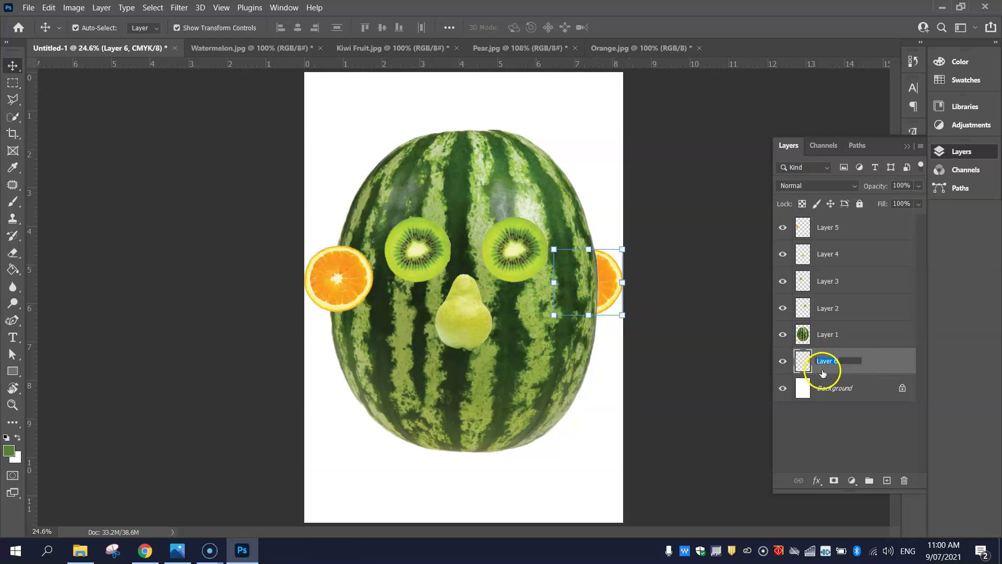
pyautogui.press('Return')
pyautogui.doubleClick(833, 335)
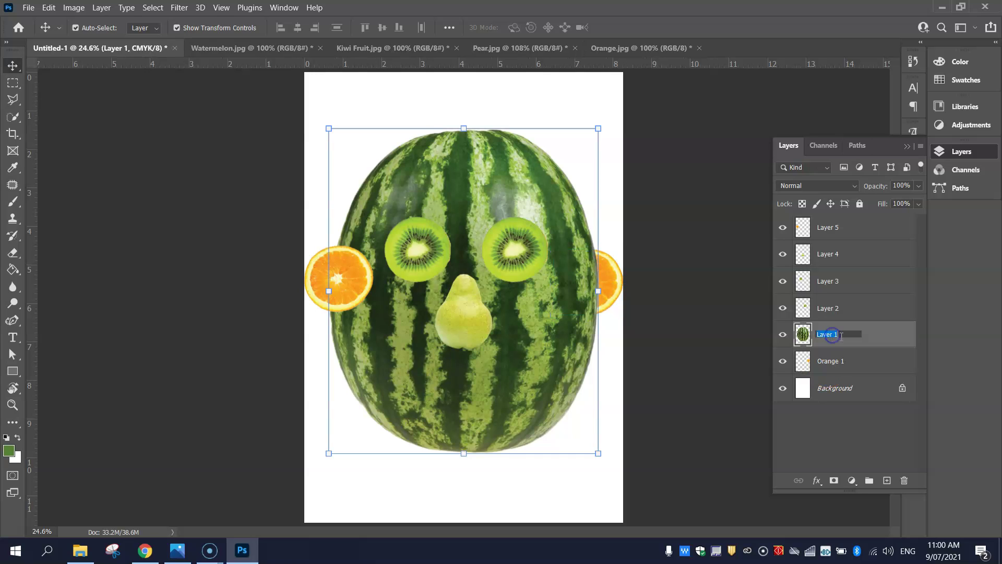
pyautogui.press('Return')
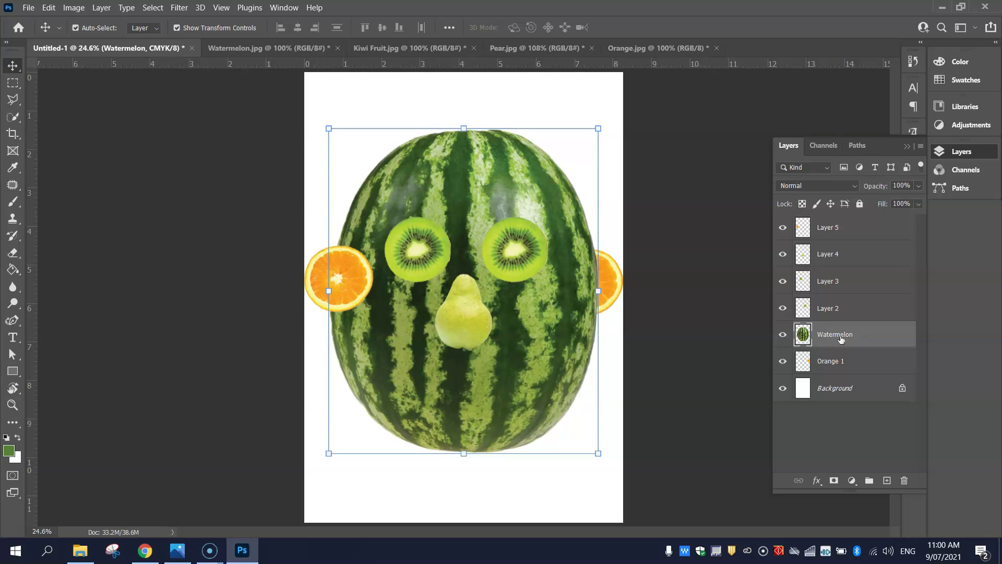
# - Rename the two kiwi eye layers, Layer 2 as Kiwi 1 and Layer 3 as Kiwi 2
pyautogui.click(832, 310)
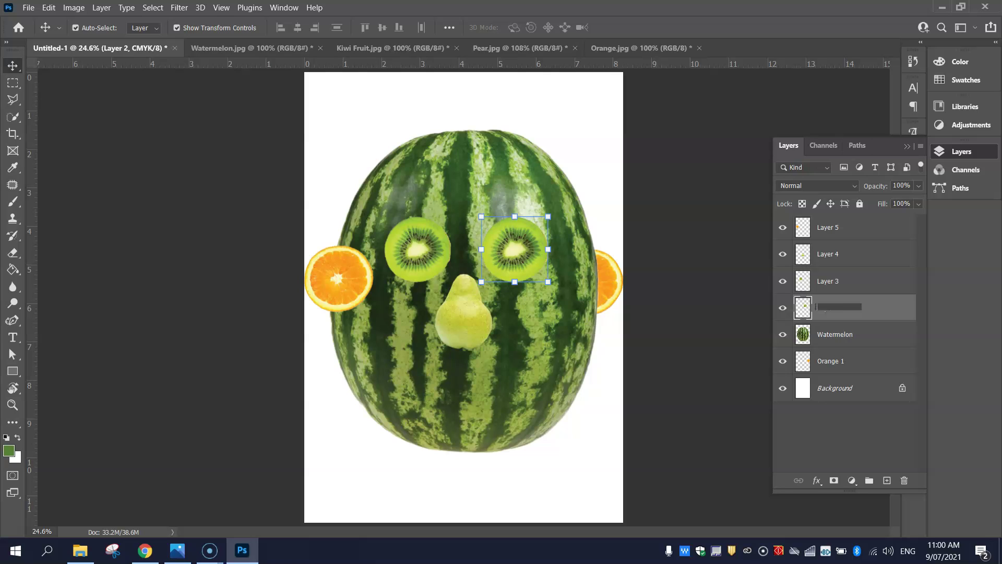
pyautogui.write('Kiwi 1')
pyautogui.press('Return')
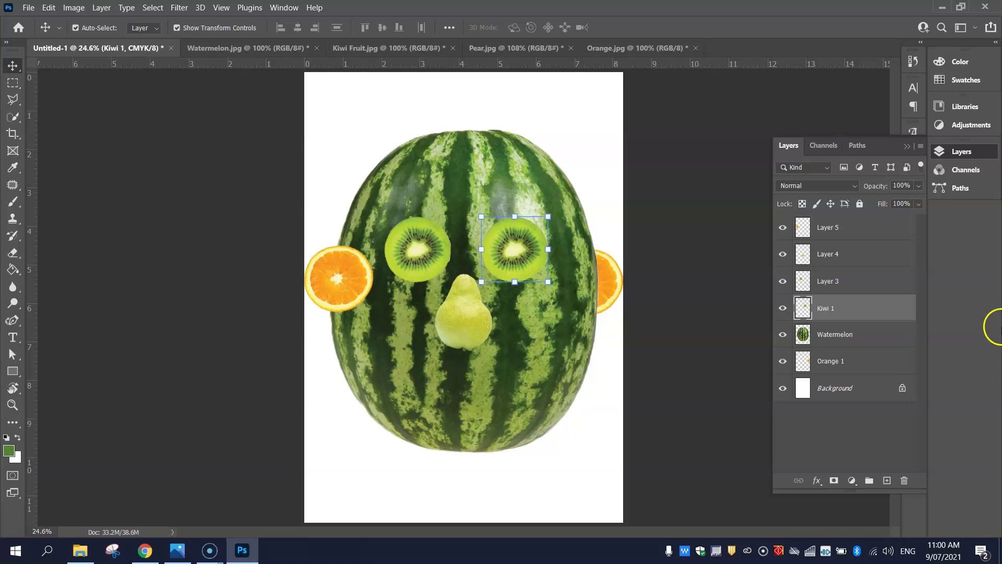
pyautogui.doubleClick(827, 281)
pyautogui.write('Kiwi 2')
pyautogui.press('Return')
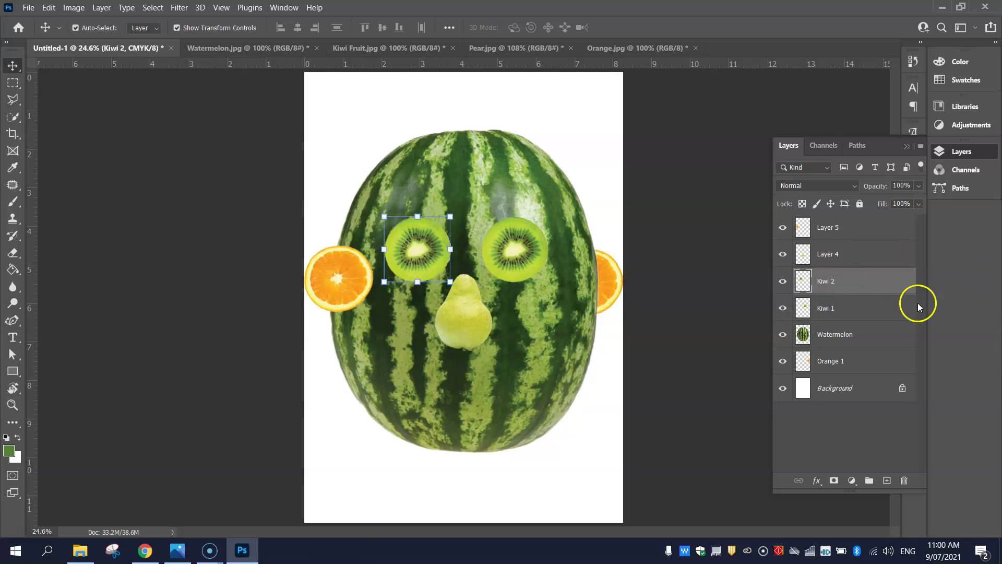
# - Rename the nose layer as Pear and the remaining orange ear layer as Orange 2
pyautogui.doubleClick(833, 254)
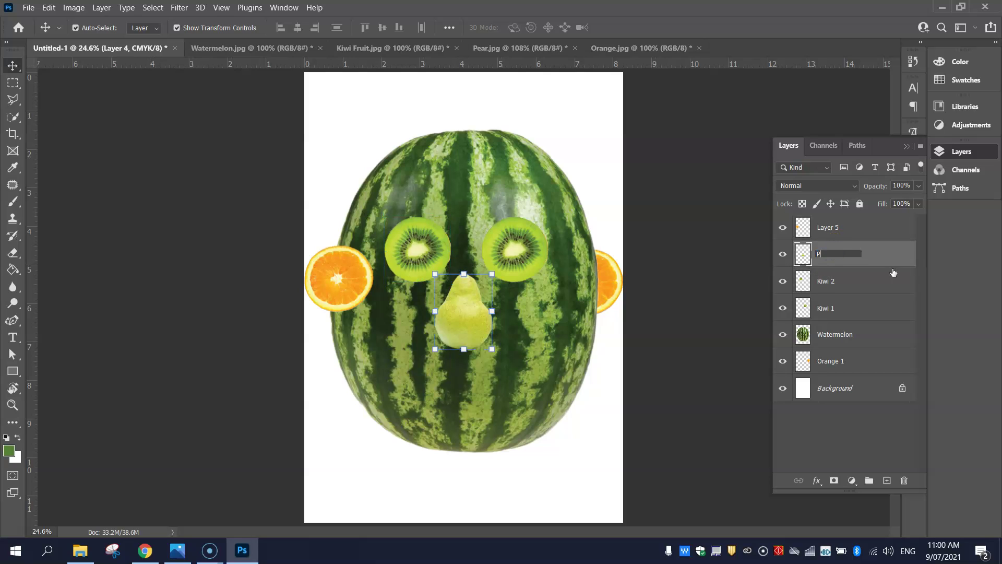
pyautogui.doubleClick(831, 226)
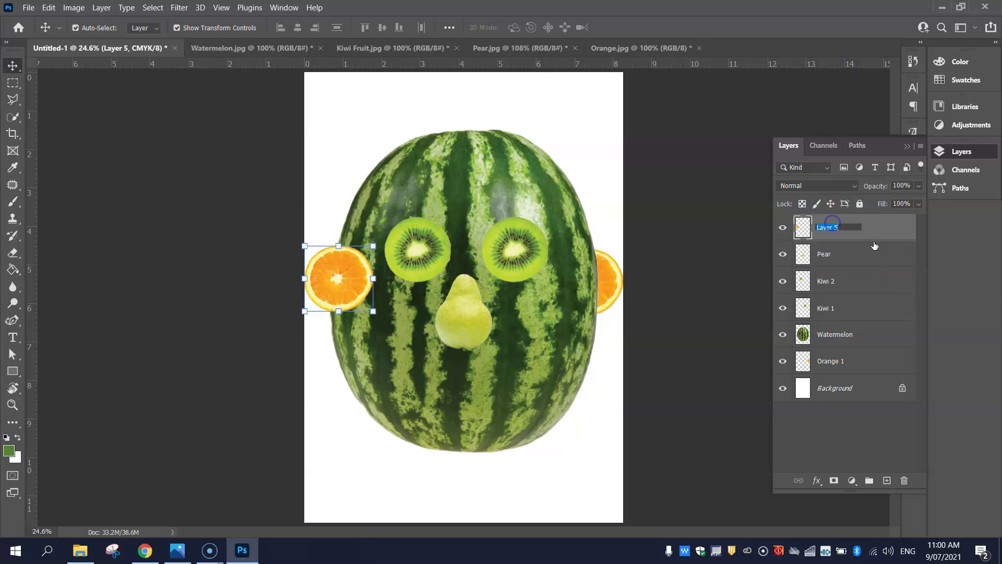
pyautogui.write('Orange 2')
pyautogui.press('Return')
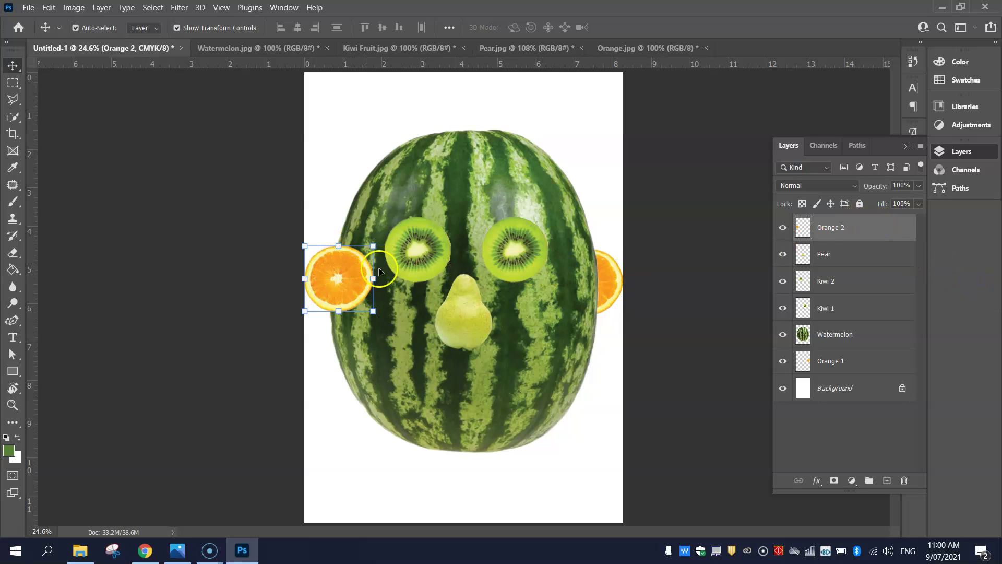
# - Place the Orange 2 slice between the kiwi eyes and stack its layer beneath the pear and both kiwi layers
pyautogui.moveTo(349, 276); pyautogui.dragTo(478, 291)
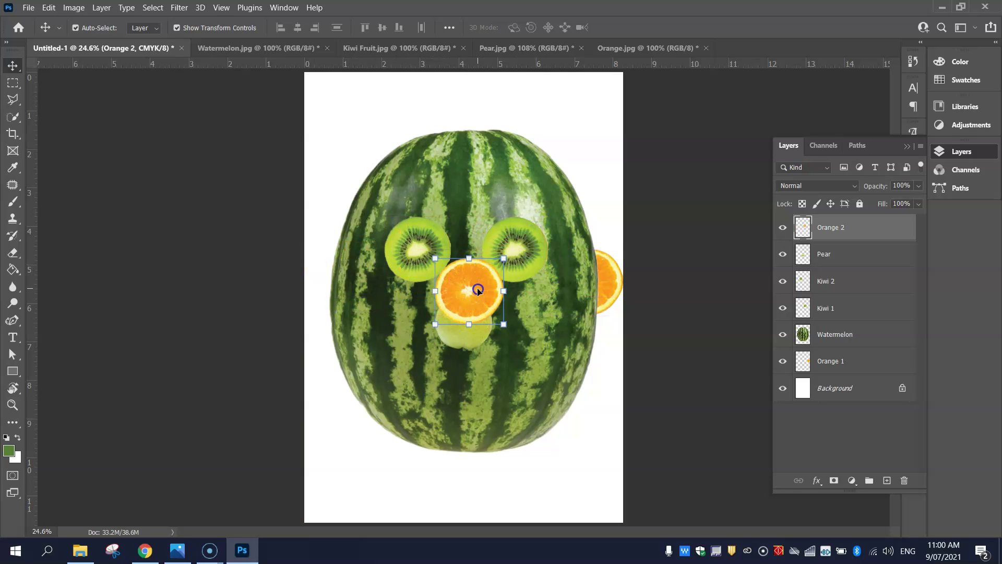
pyautogui.moveTo(864, 222); pyautogui.dragTo(869, 261)
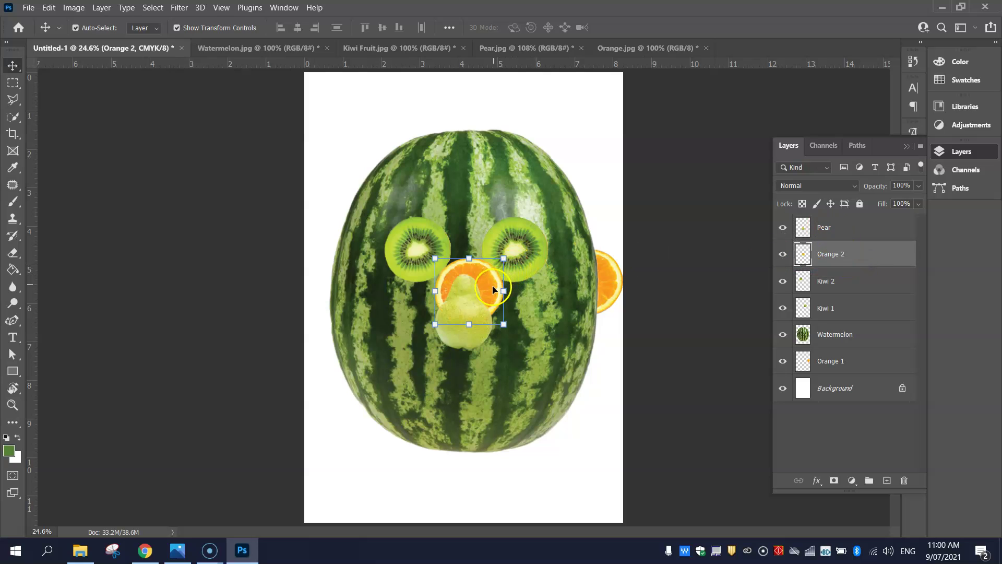
pyautogui.click(691, 223)
pyautogui.moveTo(491, 290); pyautogui.dragTo(489, 246)
pyautogui.moveTo(891, 261); pyautogui.dragTo(882, 313)
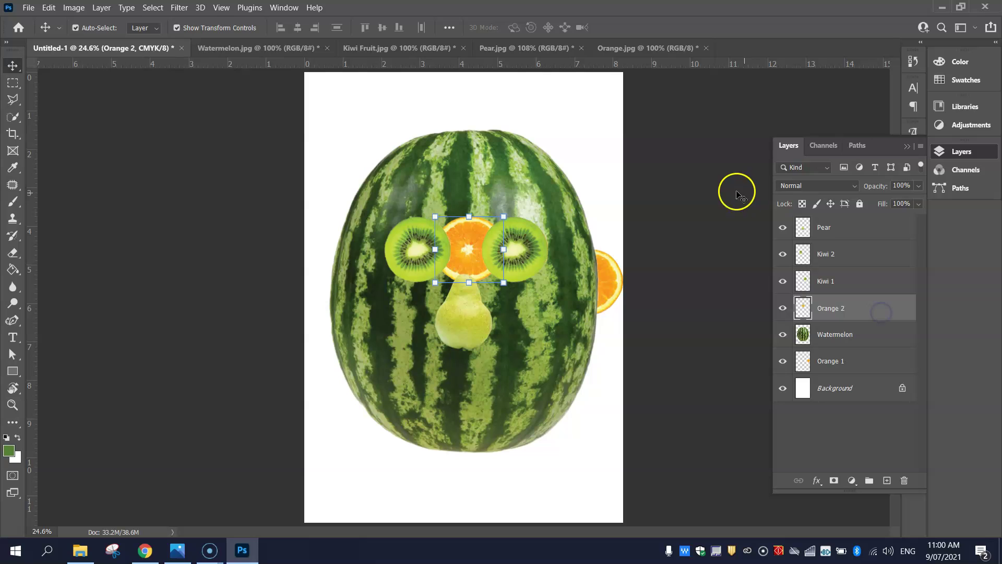
pyautogui.moveTo(737, 194); pyautogui.dragTo(715, 185)
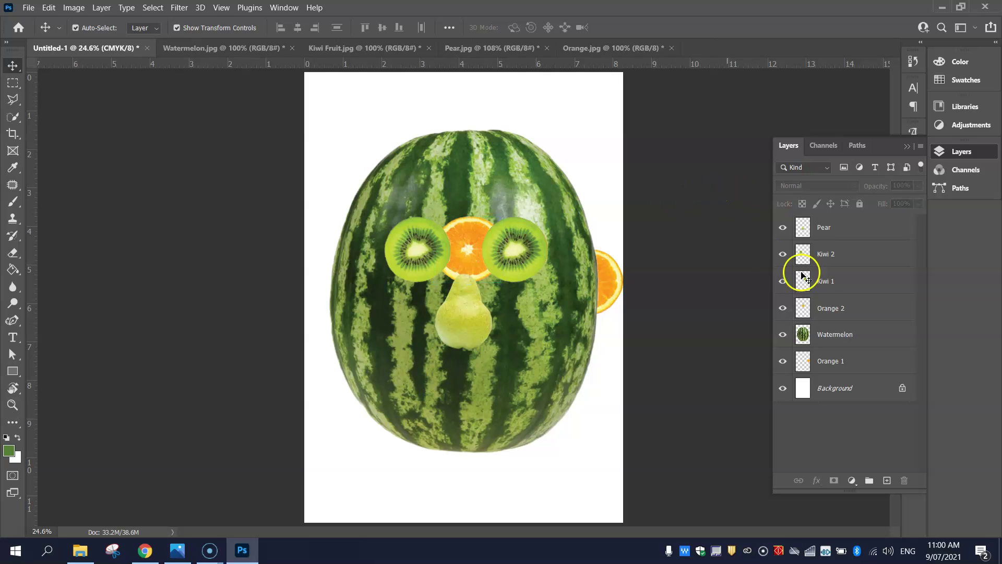
# - Return the Orange 2 slice to its ear position, level with the other ear, and move its layer beneath Watermelon
pyautogui.moveTo(478, 230); pyautogui.dragTo(349, 261)
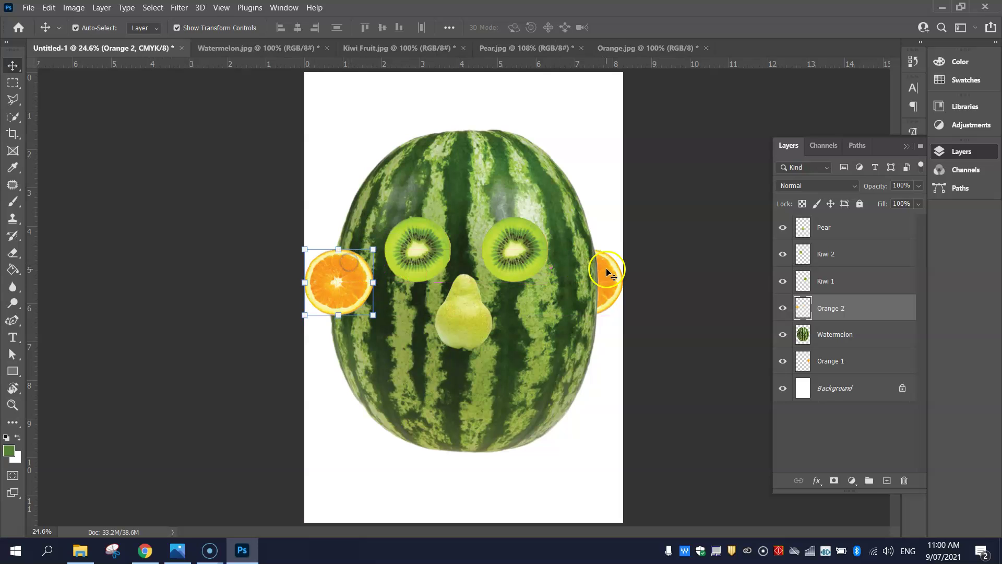
pyautogui.moveTo(845, 306); pyautogui.dragTo(851, 339)
pyautogui.click(711, 184)
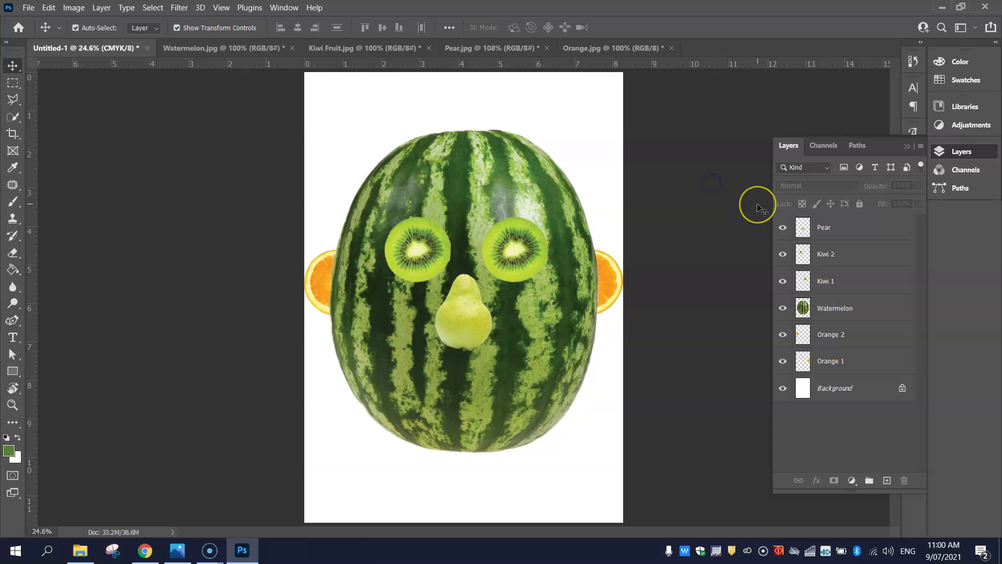
pyautogui.moveTo(839, 330)
pyautogui.mouseDown()
pyautogui.moveTo(846, 306)
pyautogui.moveTo(852, 335)
pyautogui.mouseUp()
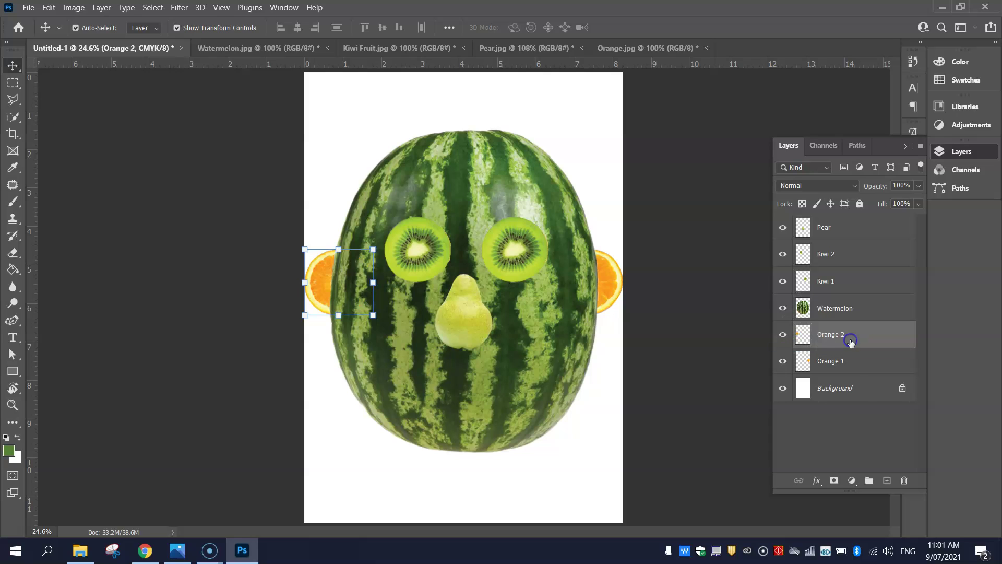
pyautogui.click(691, 218)
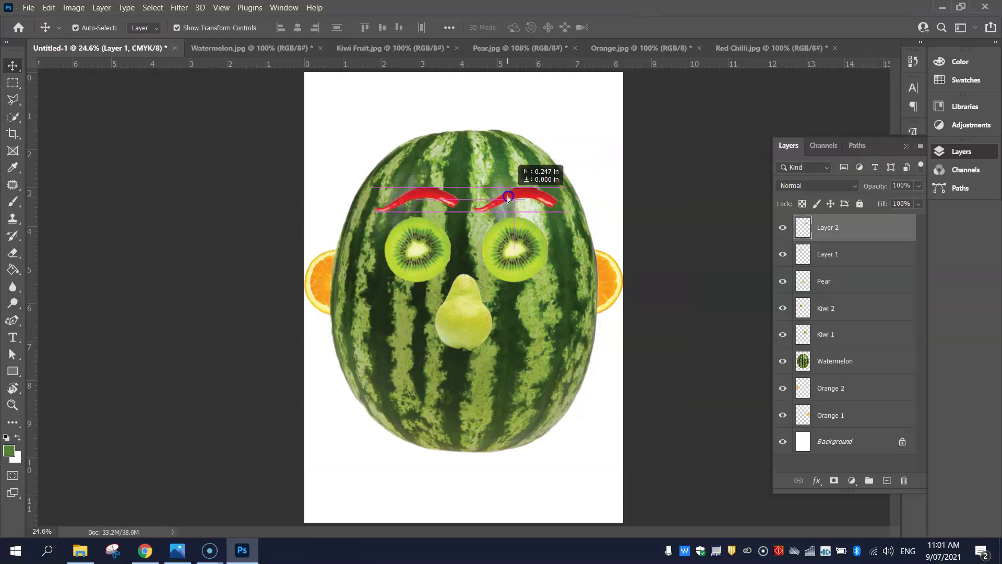
# - Position the second red chilli as an eyebrow above the Kiwi 1 eye, level with the first chilli
pyautogui.moveTo(509, 196)
pyautogui.mouseDown()
pyautogui.moveTo(554, 197)
pyautogui.moveTo(512, 198)
pyautogui.mouseUp()
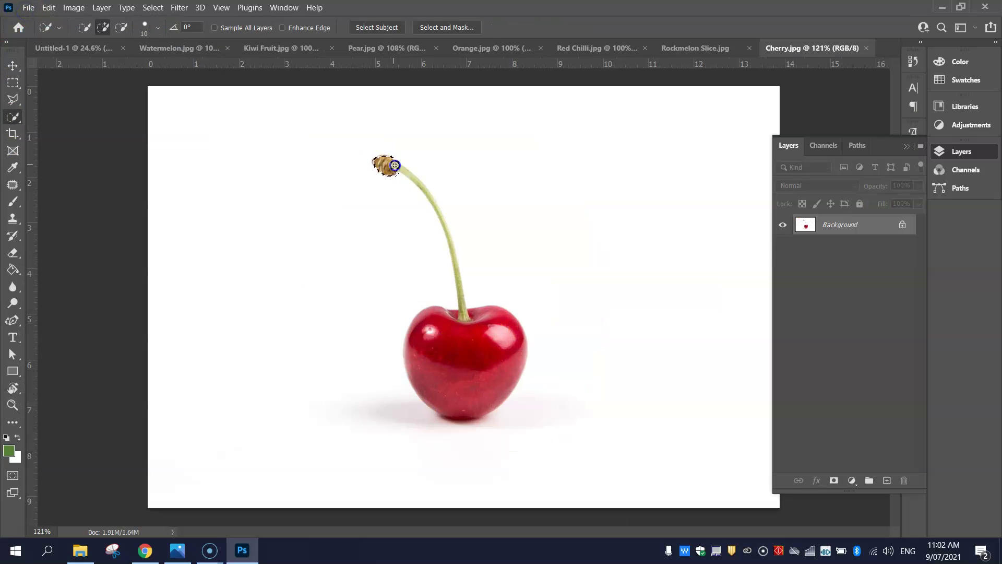
# - Select the cherry's stem in Cherry.jpg with the Quick Selection Tool, starting from its tip
pyautogui.moveTo(383, 162); pyautogui.dragTo(439, 217)
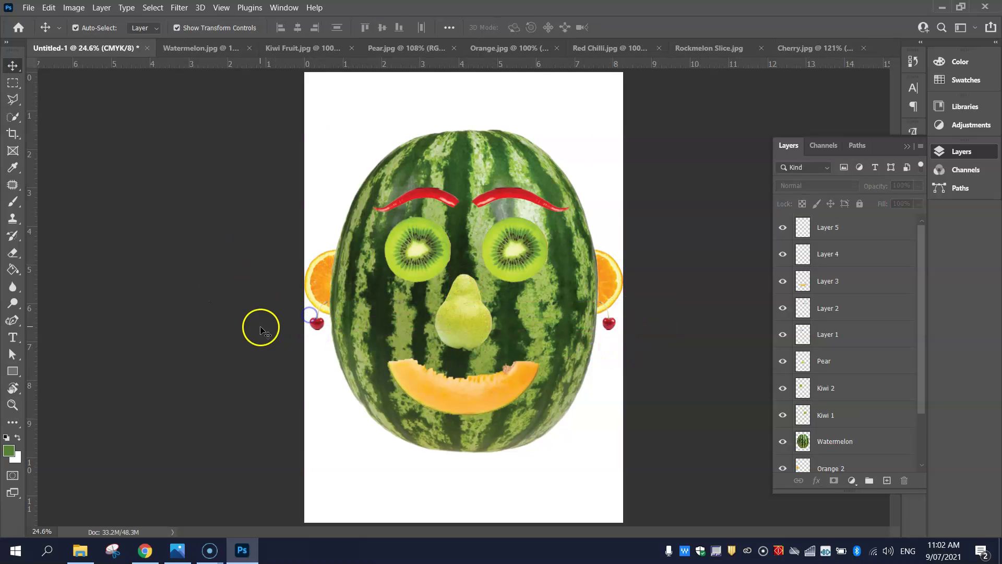
# - Select all the fruit pieces on the page and move the whole face down to leave room above the head
pyautogui.moveTo(311, 101); pyautogui.dragTo(643, 463)
pyautogui.moveTo(464, 313); pyautogui.dragTo(464, 365)
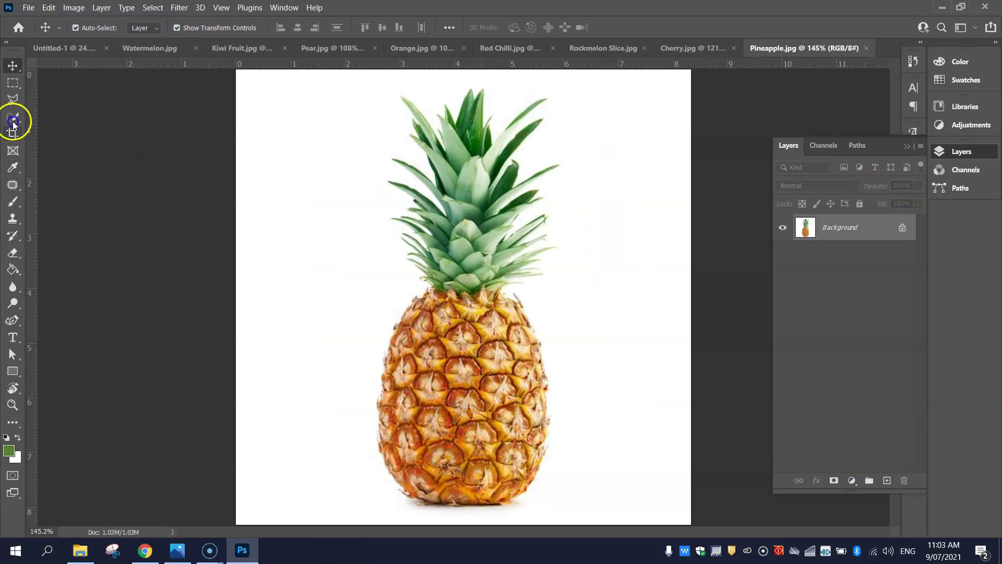
# - Select the pineapple's leafy crown in Pineapple.jpg with the Quick Selection Tool, leaving out the fruit body
pyautogui.click(13, 116)
pyautogui.moveTo(418, 99)
pyautogui.mouseDown()
pyautogui.moveTo(520, 243)
pyautogui.moveTo(403, 217)
pyautogui.moveTo(402, 167)
pyautogui.mouseUp()
pyautogui.moveTo(418, 78); pyautogui.dragTo(587, 103)
pyautogui.click(474, 302)
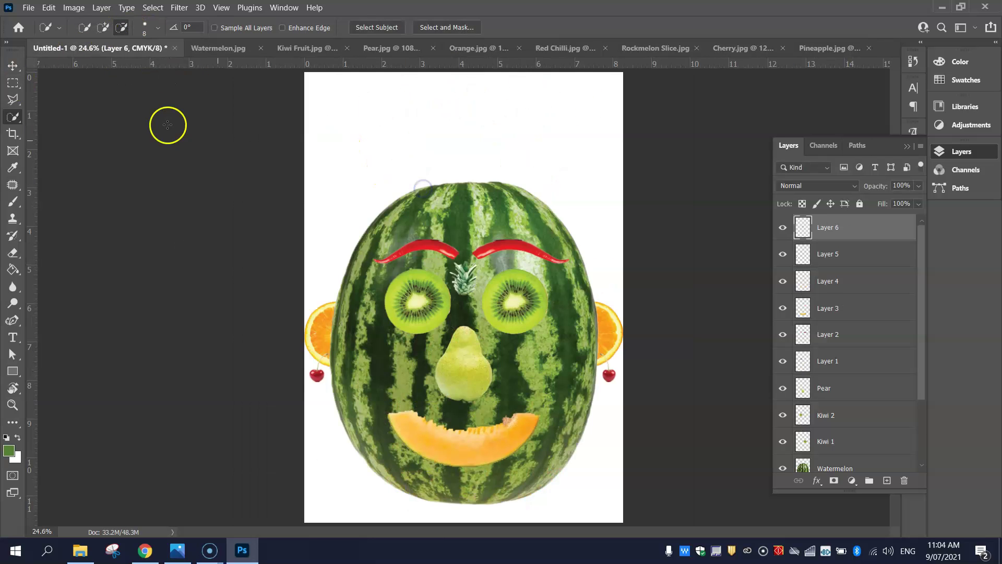
# - Enlarge the pasted pineapple crown, place it on top of the watermelon as hair and add a second copy beside it
pyautogui.moveTo(167, 123)
pyautogui.mouseDown()
pyautogui.moveTo(508, 111)
pyautogui.moveTo(487, 160)
pyautogui.moveTo(448, 143)
pyautogui.mouseUp()
pyautogui.press('Return')
pyautogui.click(13, 252)
pyautogui.press('v')
pyautogui.press('Return')
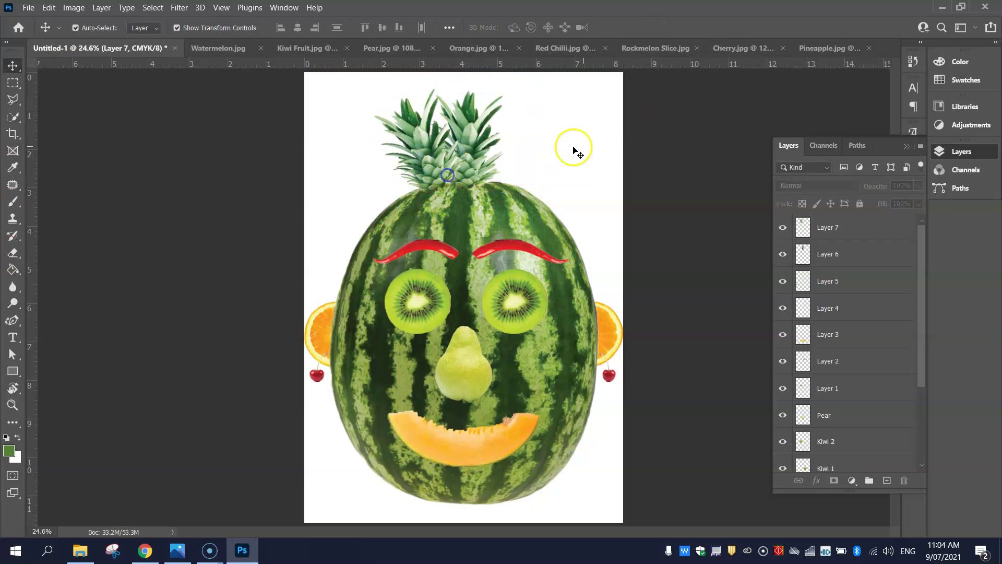
# - Add a third pineapple crown and arrange the three side by side on the head, with the outer ones tilted outward
pyautogui.hotkey('ctrl', 'alt', 't')
pyautogui.moveTo(558, 88); pyautogui.dragTo(573, 113)
pyautogui.moveTo(505, 152); pyautogui.dragTo(512, 149)
pyautogui.moveTo(402, 161); pyautogui.dragTo(402, 161)
pyautogui.click(506, 135)
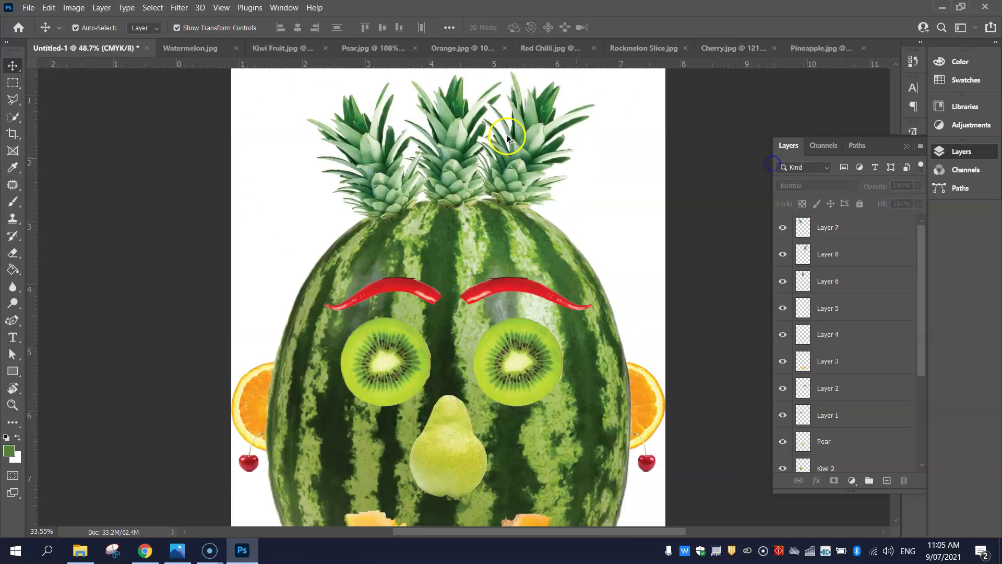
# - Select the complete fruit face with its hair and move it slightly up the page
pyautogui.scroll(-2, 503, 134)
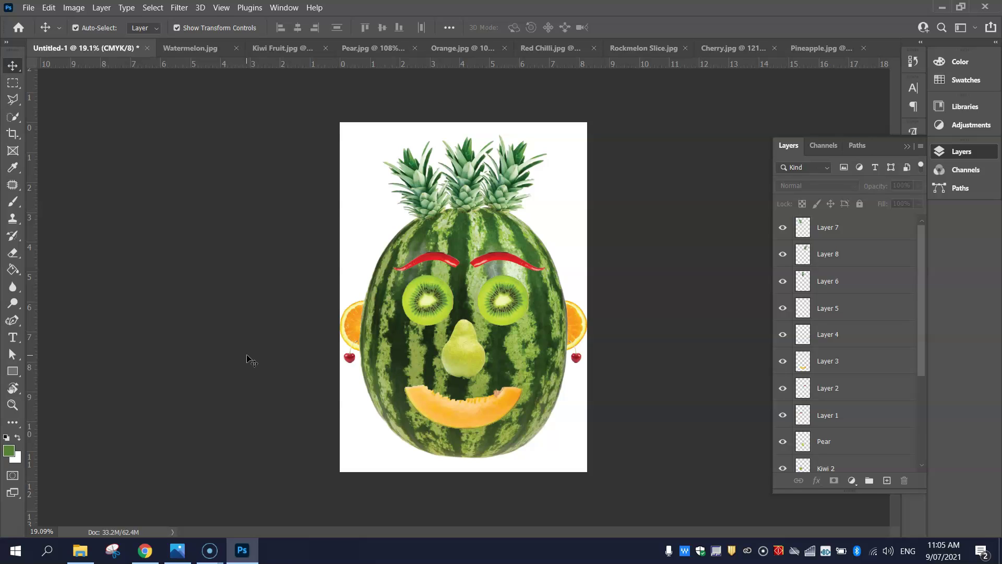
pyautogui.moveTo(651, 447); pyautogui.dragTo(264, 110)
pyautogui.moveTo(532, 377); pyautogui.dragTo(532, 368)
pyautogui.click(645, 144)
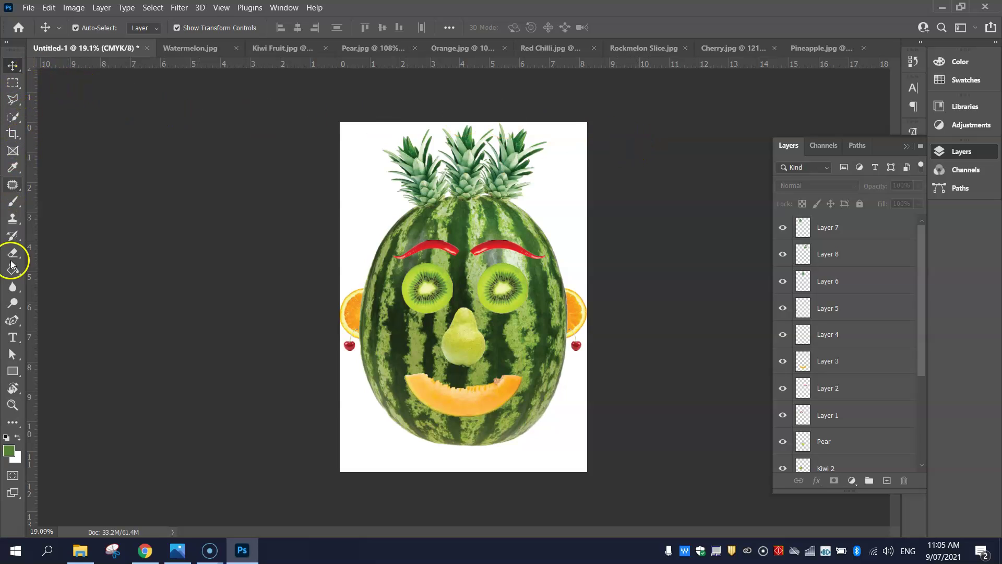
# - Activate the Vertical Type Tool and set its font to Audrey
pyautogui.click(13, 339)
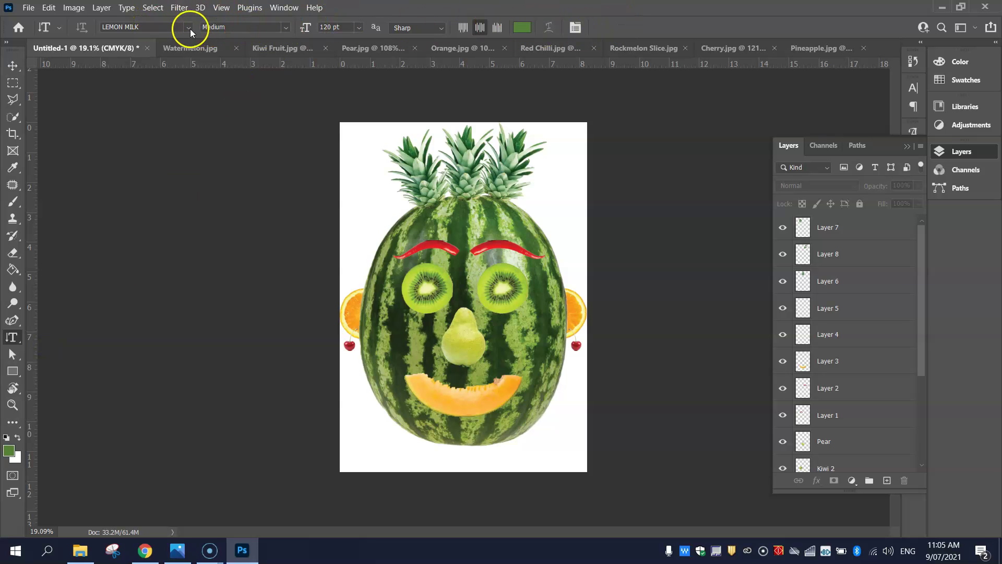
pyautogui.click(188, 28)
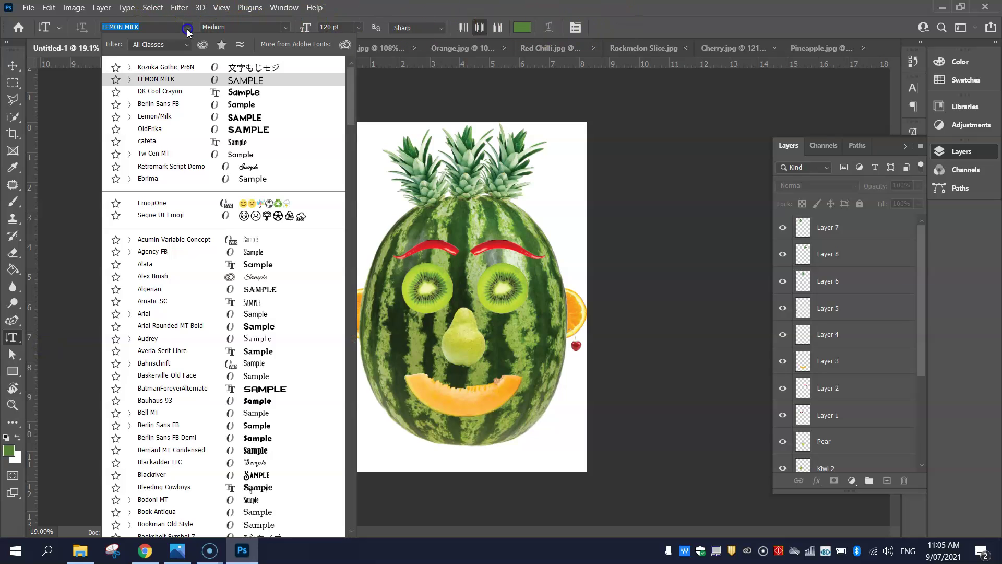
pyautogui.press('Down')
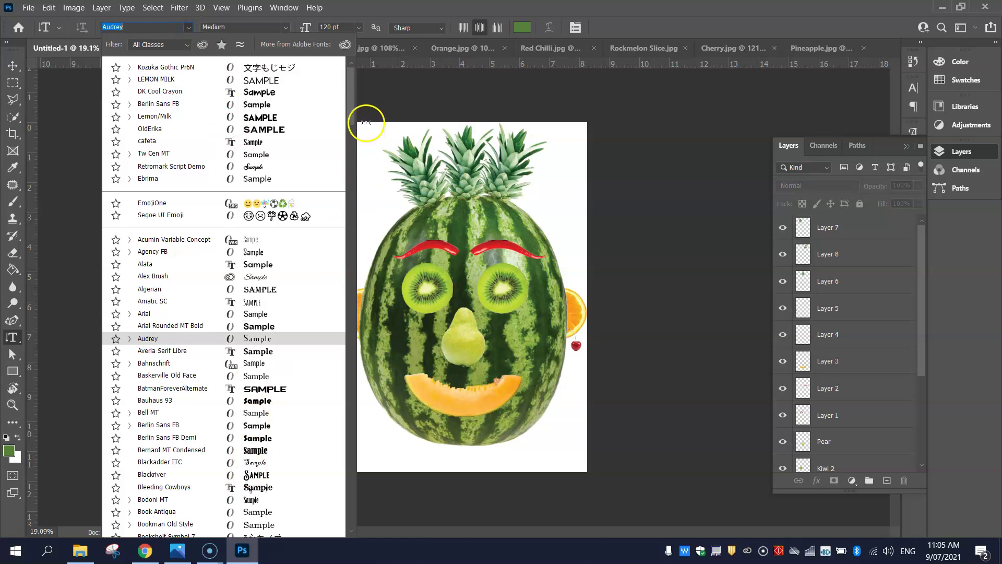
pyautogui.moveTo(351, 96); pyautogui.dragTo(358, 27)
pyautogui.click(317, 21)
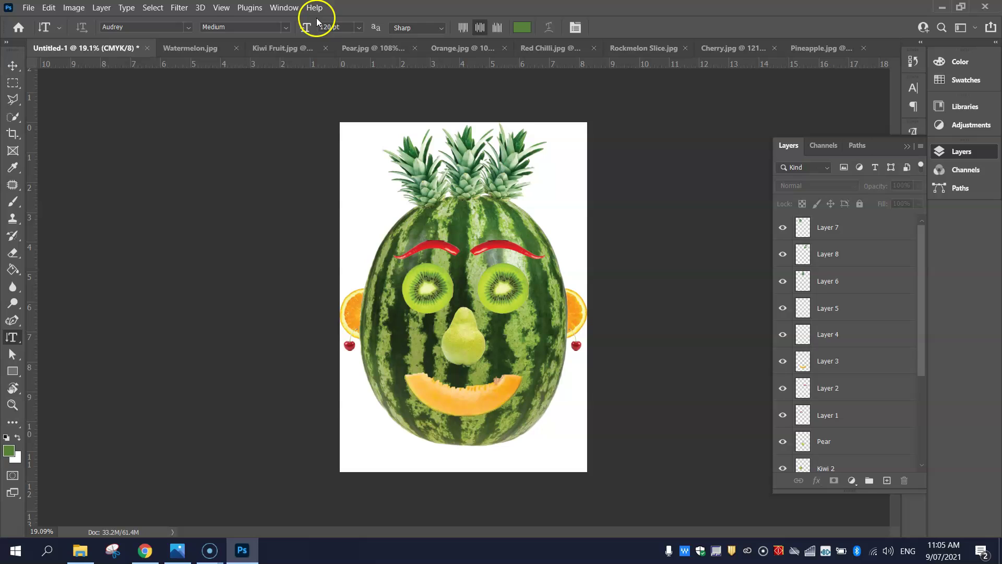
# - Keep the font style at Medium and change the text colour to black
pyautogui.click(286, 28)
pyautogui.click(254, 61)
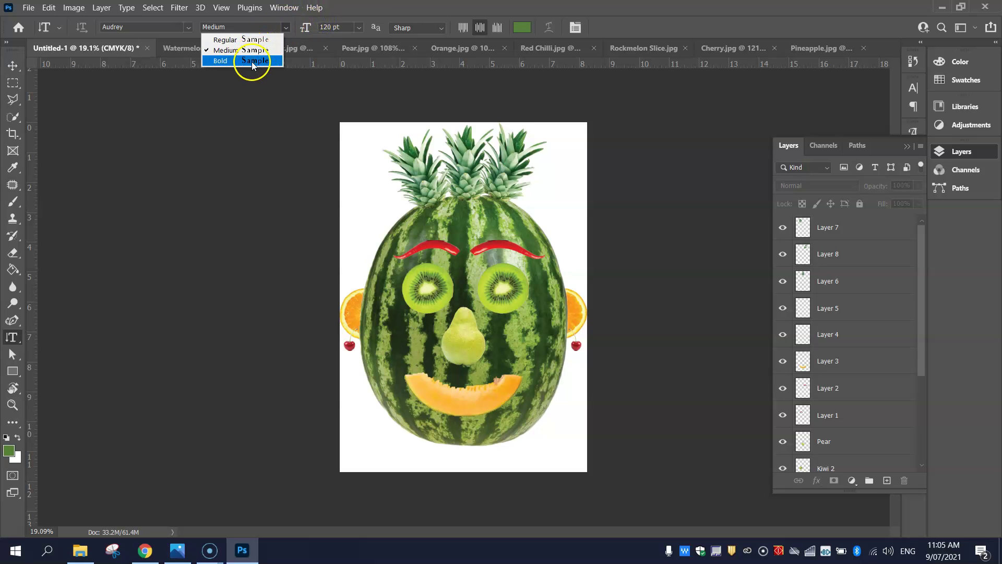
pyautogui.click(249, 50)
pyautogui.click(360, 28)
pyautogui.click(360, 28)
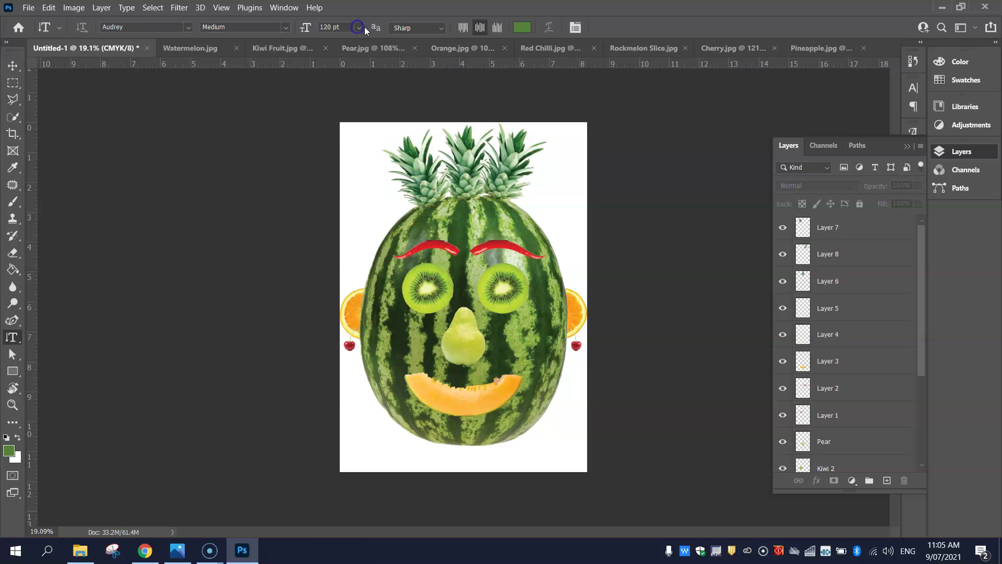
pyautogui.click(523, 29)
pyautogui.moveTo(564, 376); pyautogui.dragTo(588, 387)
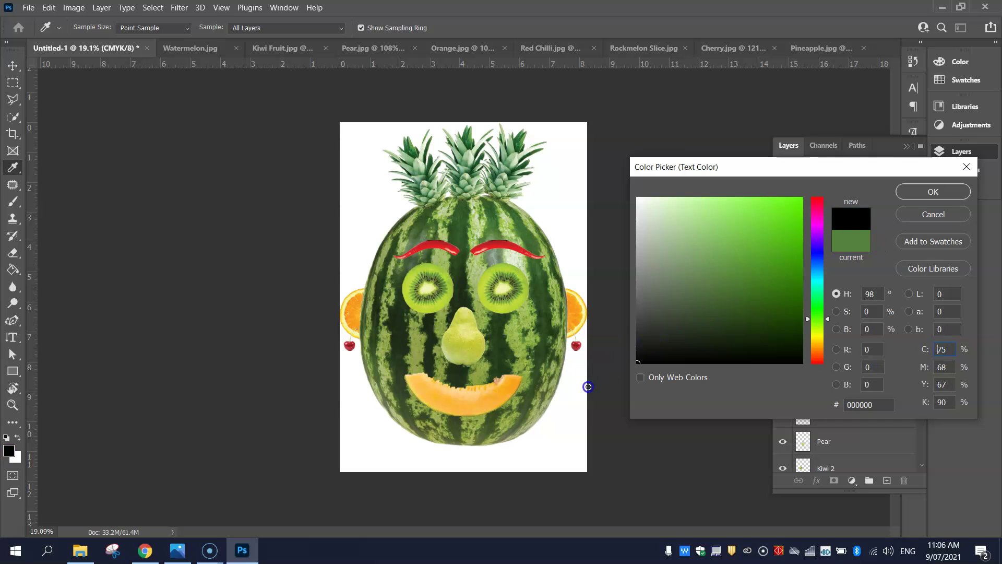
pyautogui.click(933, 192)
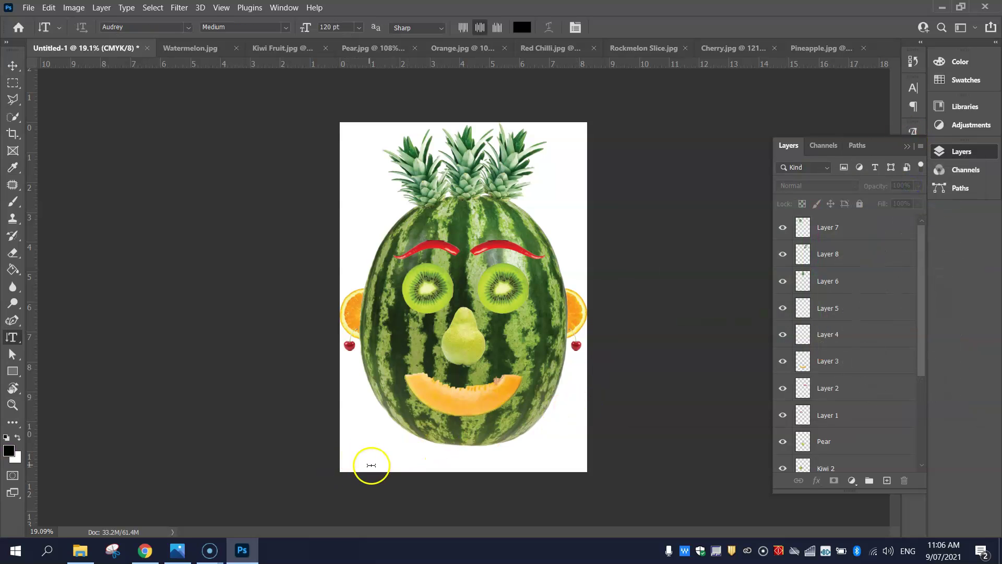
# - Show the character settings and use the Horizontal Type Tool to add "MADE BY" plus the author's name in capitals near the page's lower edge
pyautogui.click(966, 153)
pyautogui.click(575, 28)
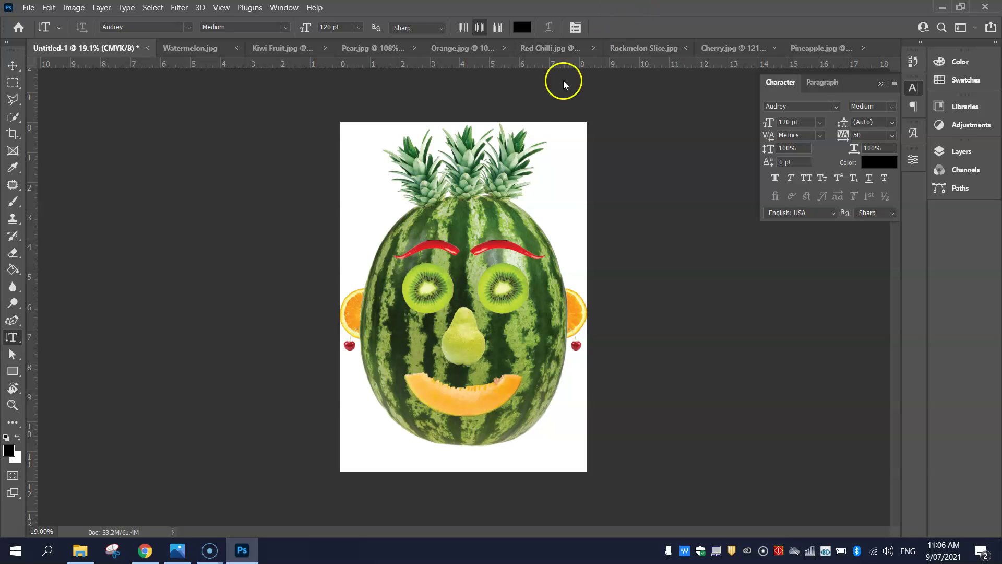
pyautogui.click(12, 337)
pyautogui.click(86, 336)
pyautogui.click(380, 462)
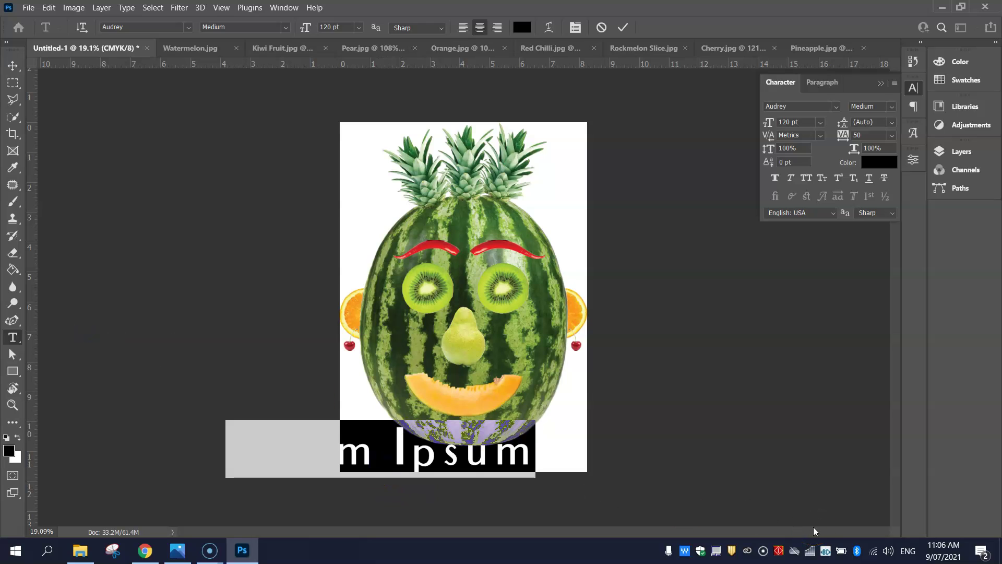
pyautogui.write('MADE BY M')
pyautogui.write('R. BATI')
# - Set the whole credit line to 36 pt and move it so it sits centred beneath the watermelon
pyautogui.hotkey('ctrl', 'a')
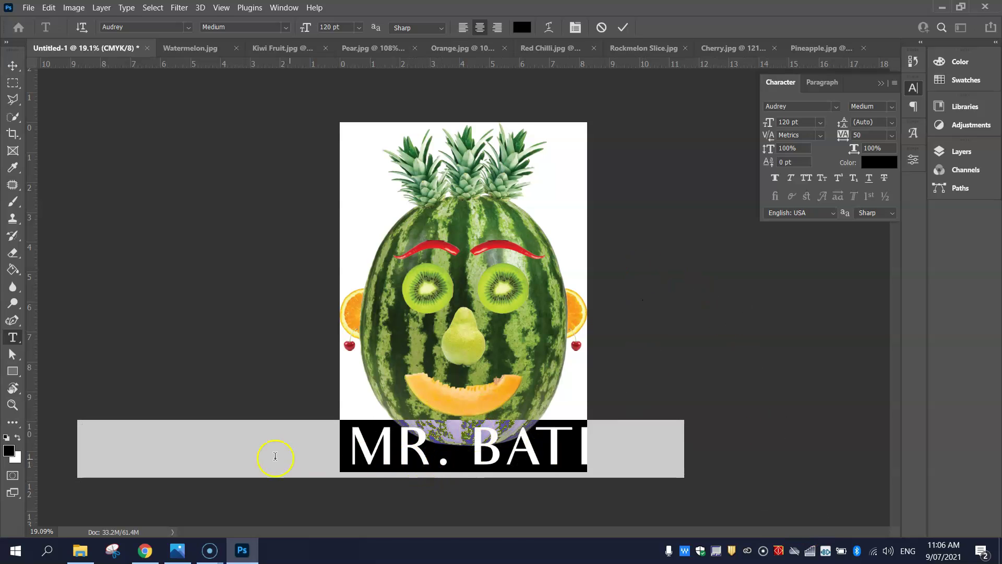
pyautogui.click(359, 27)
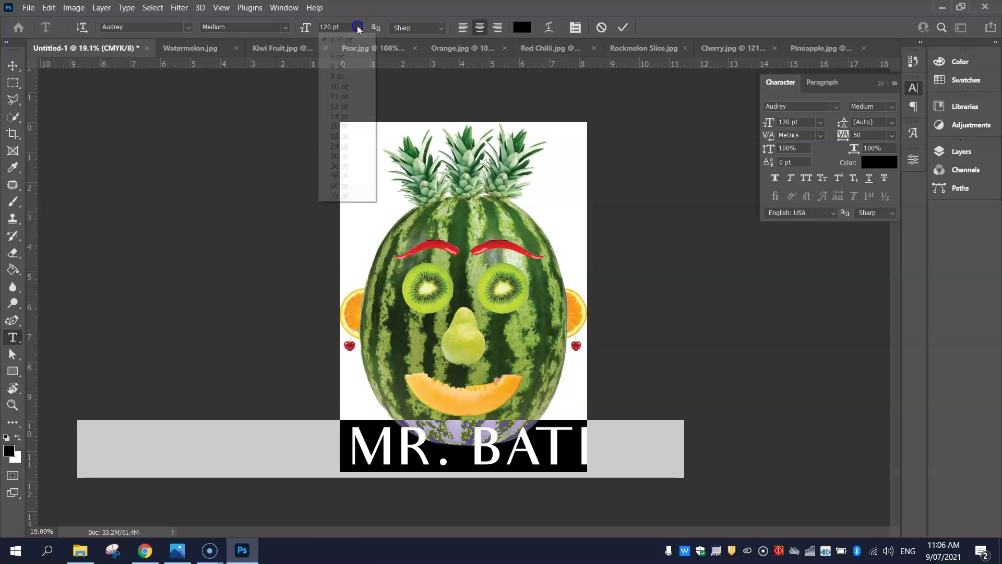
pyautogui.click(340, 186)
pyautogui.click(358, 27)
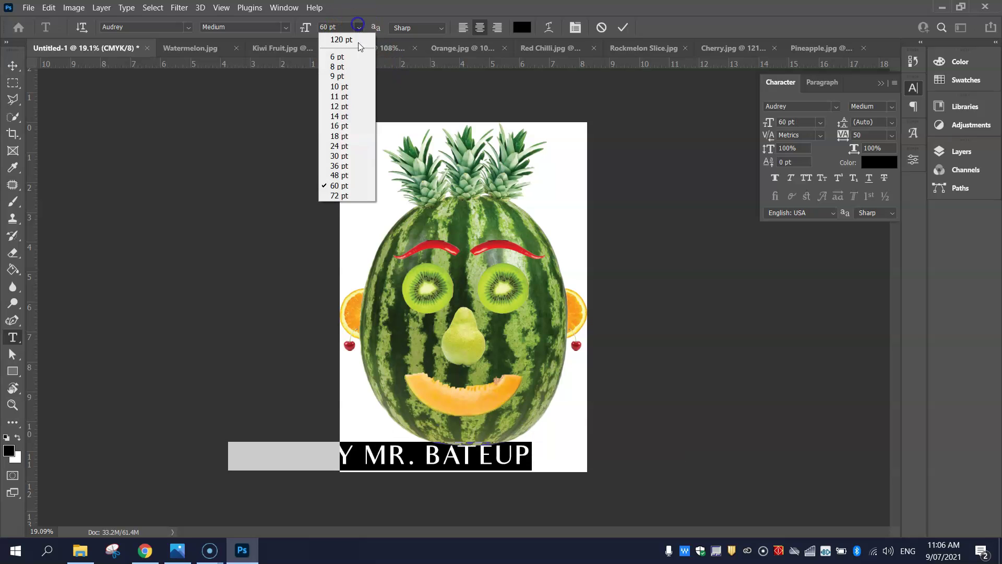
pyautogui.click(339, 165)
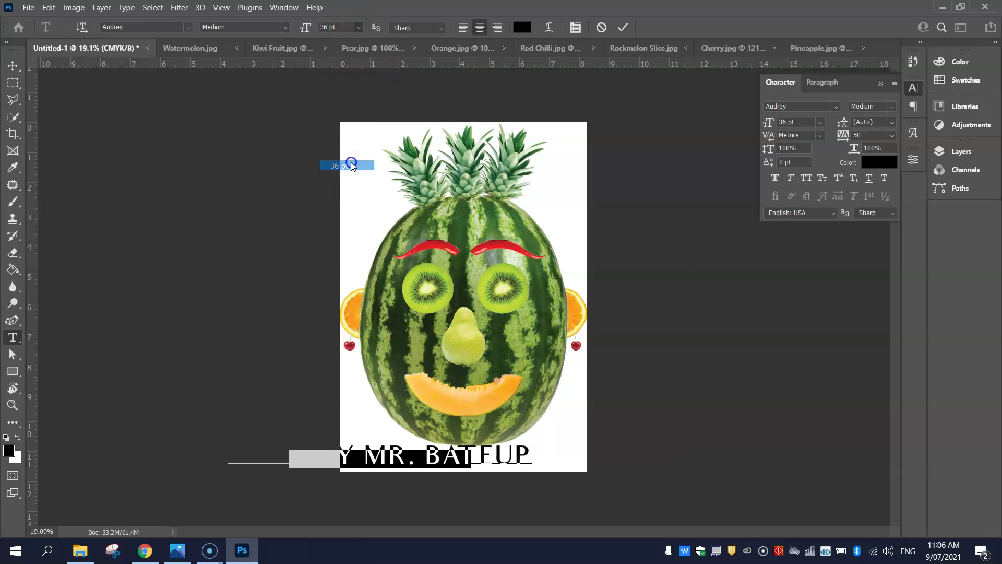
pyautogui.click(10, 70)
pyautogui.moveTo(414, 459); pyautogui.dragTo(500, 461)
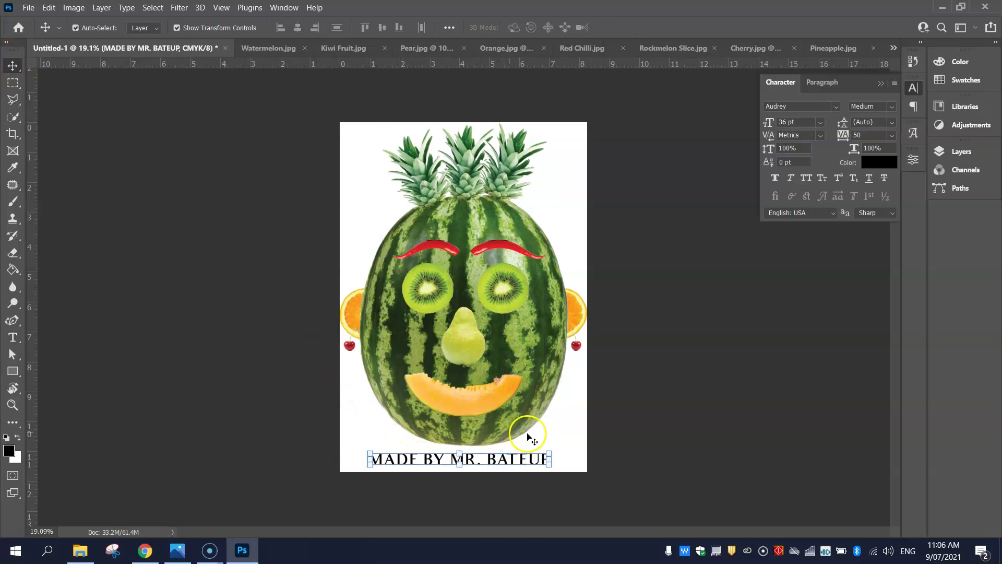
pyautogui.click(638, 434)
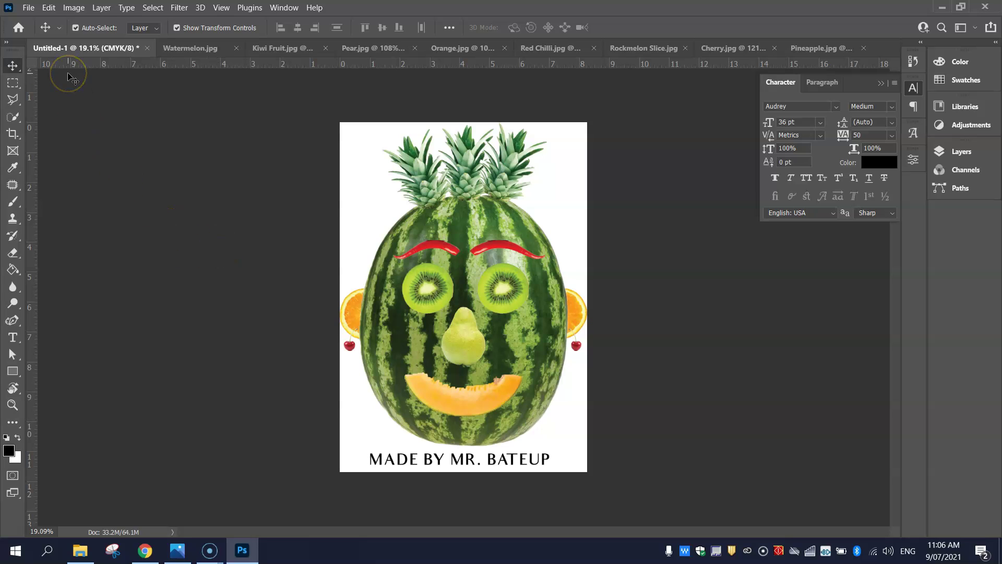
pyautogui.click(946, 152)
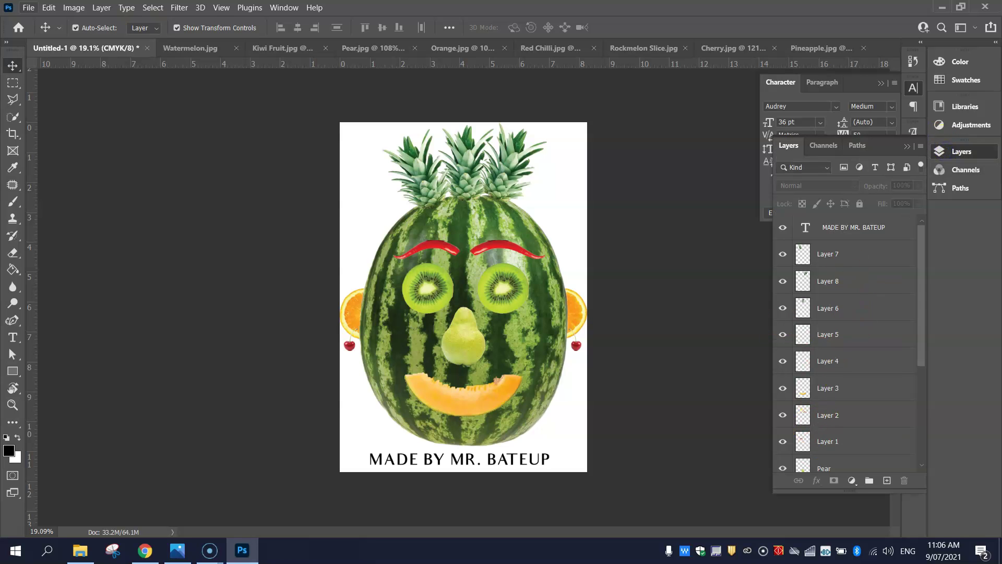
pyautogui.click(28, 7)
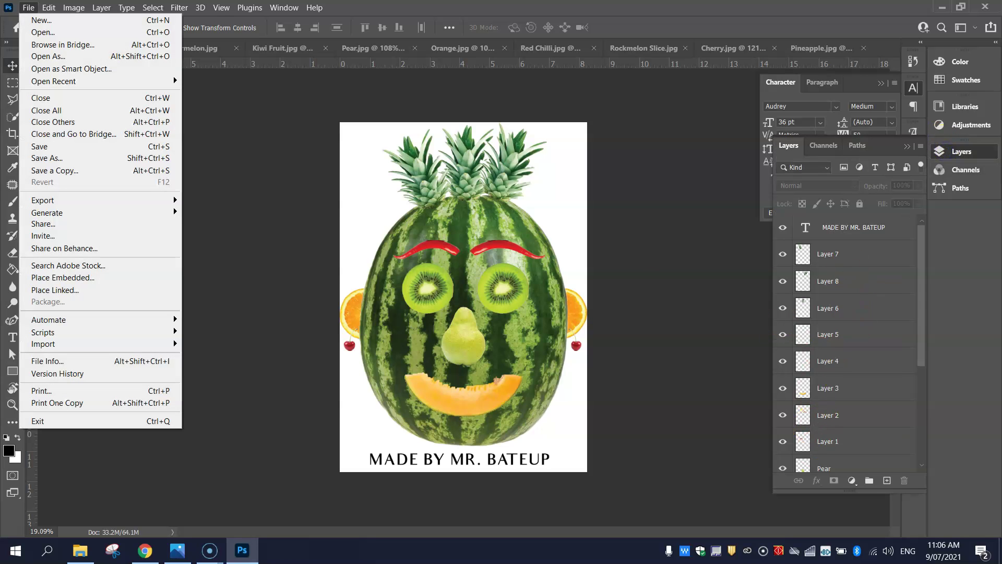
pyautogui.click(46, 155)
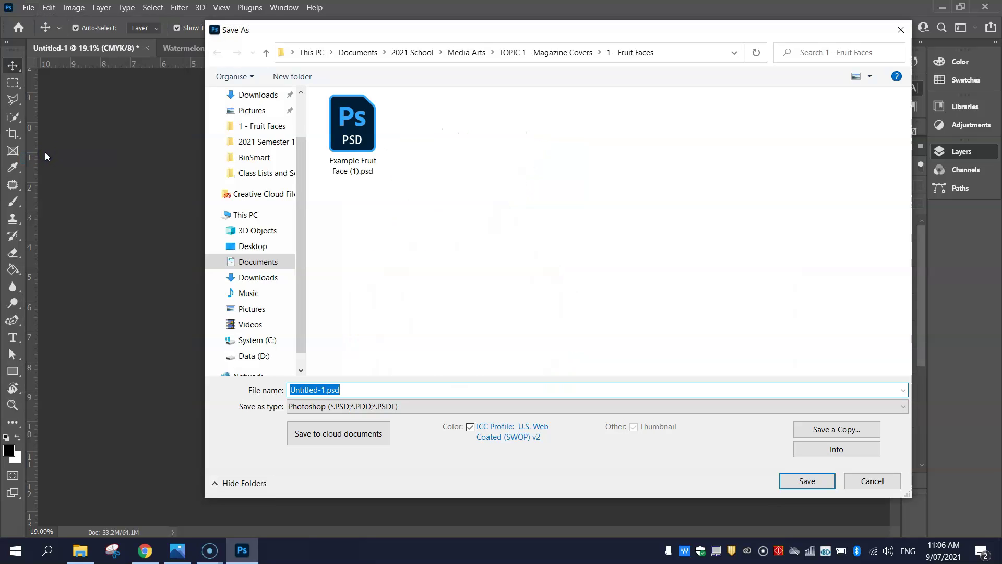
pyautogui.click(367, 413)
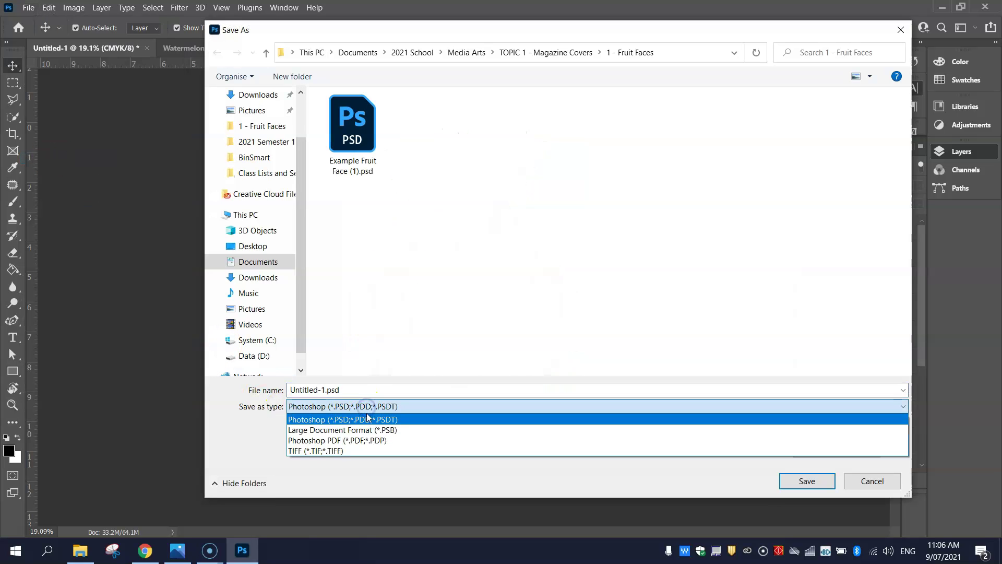
pyautogui.click(348, 420)
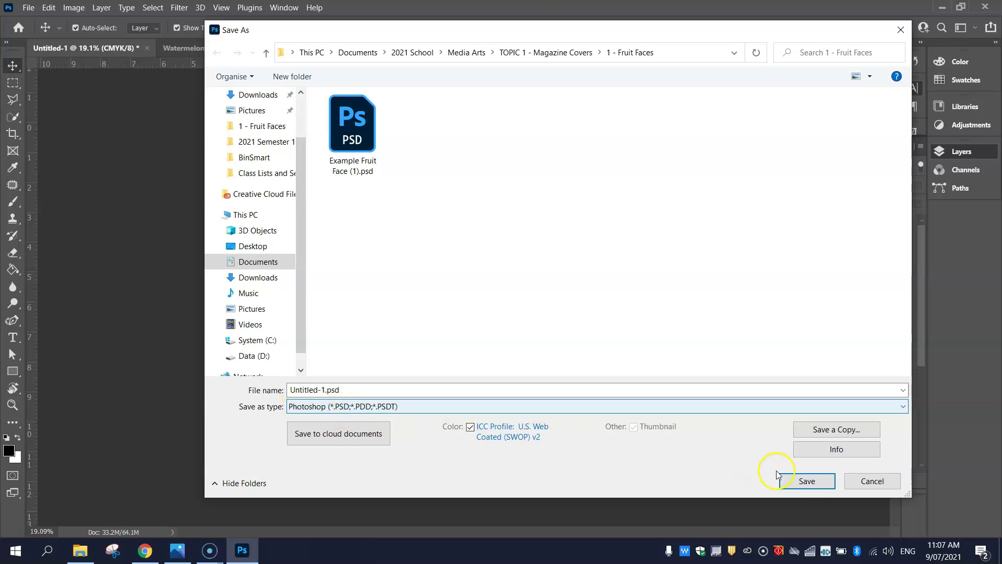
pyautogui.click(870, 480)
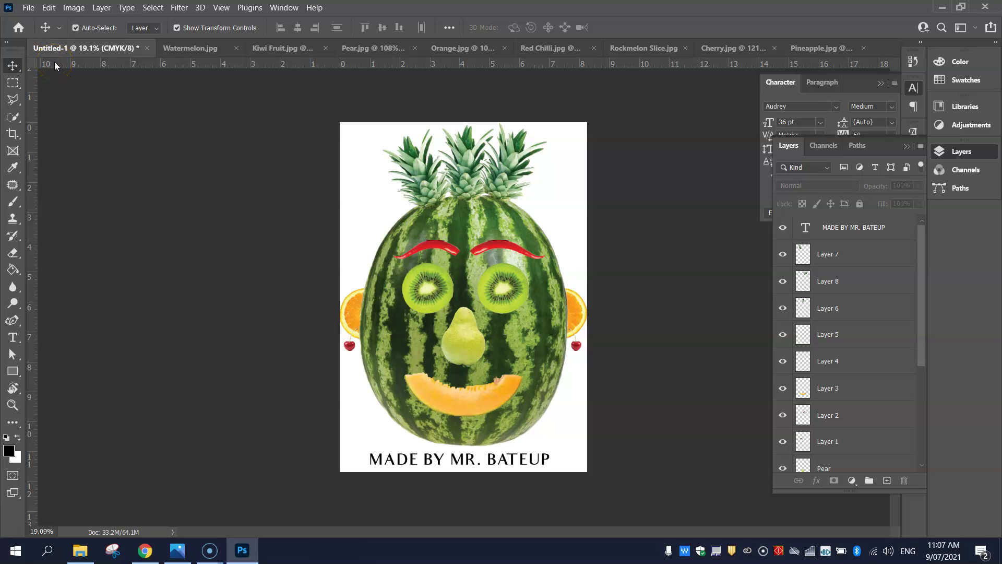
# - Export the finished fruit face page to the Desktop in JPG format with the file name FRUIT FACE
pyautogui.click(29, 7)
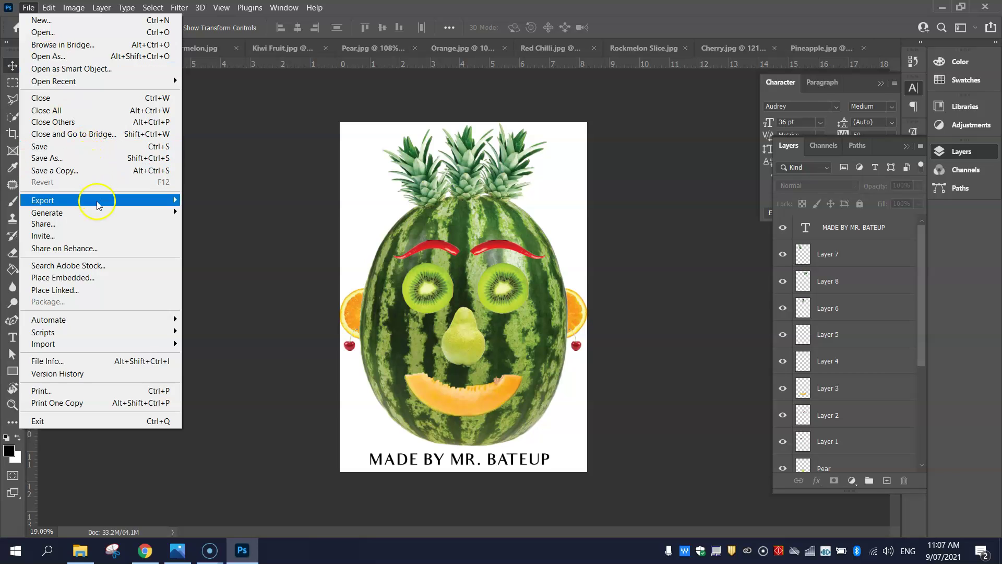
pyautogui.moveTo(98, 203)
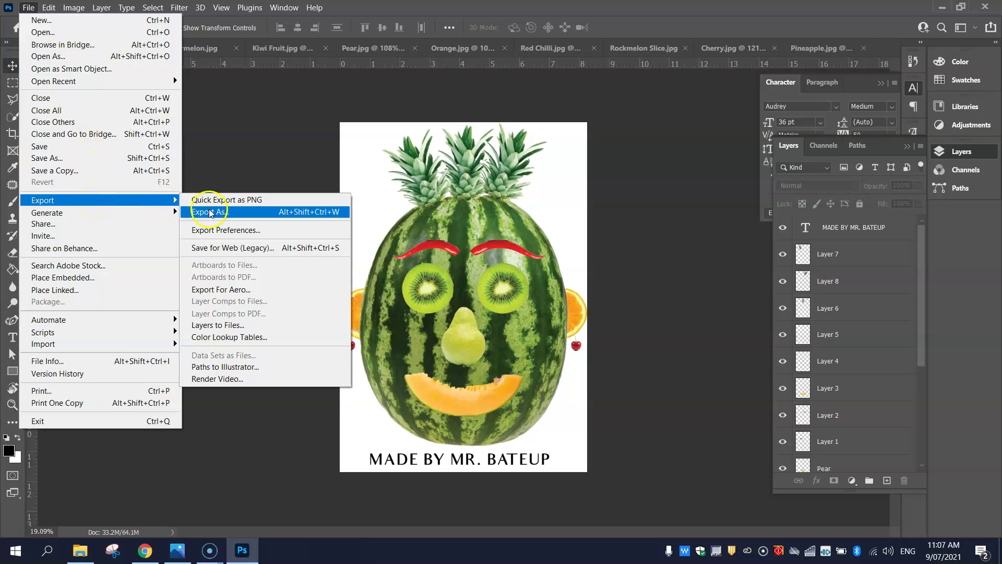
pyautogui.click(257, 217)
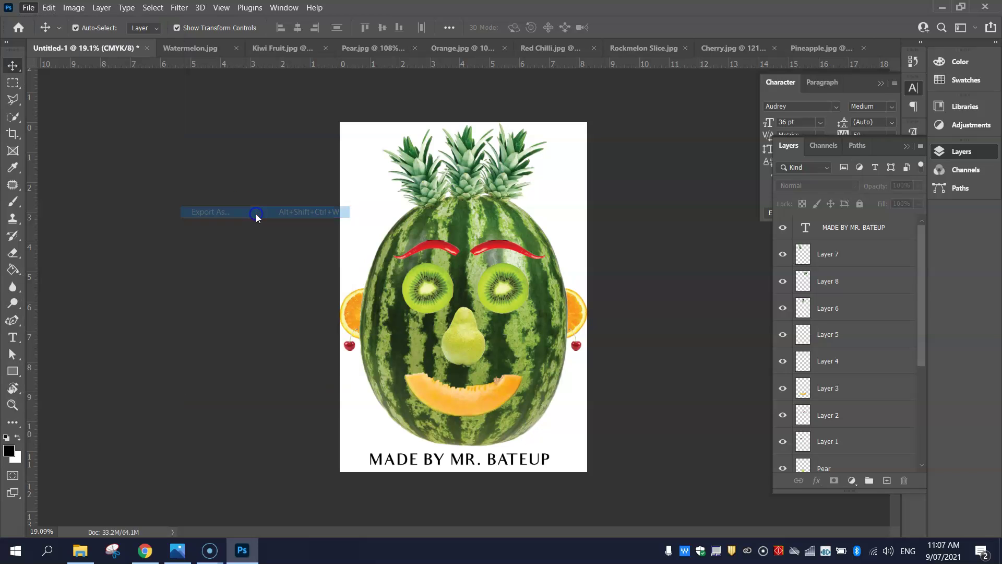
pyautogui.moveTo(257, 217); pyautogui.dragTo(323, 241)
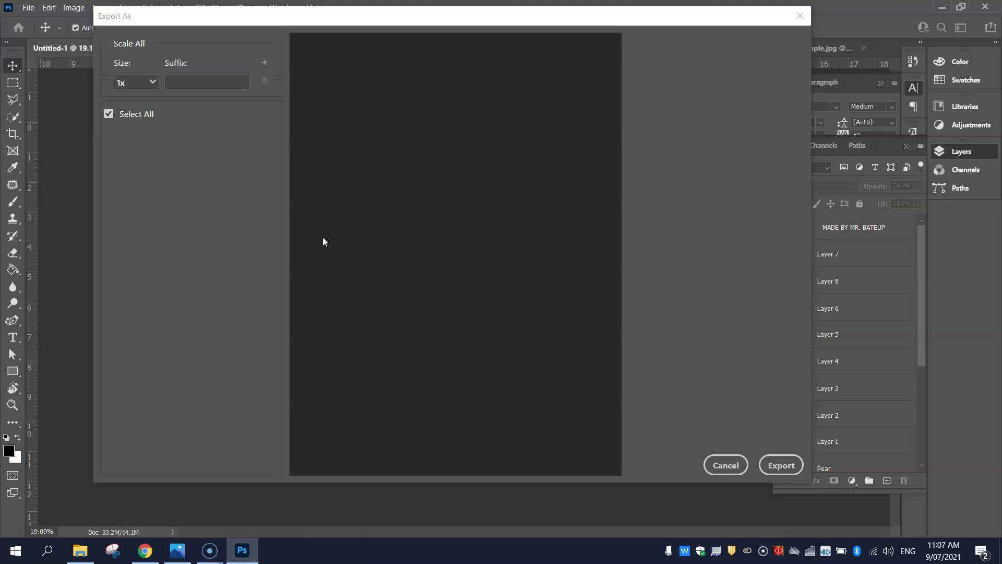
pyautogui.click(503, 193)
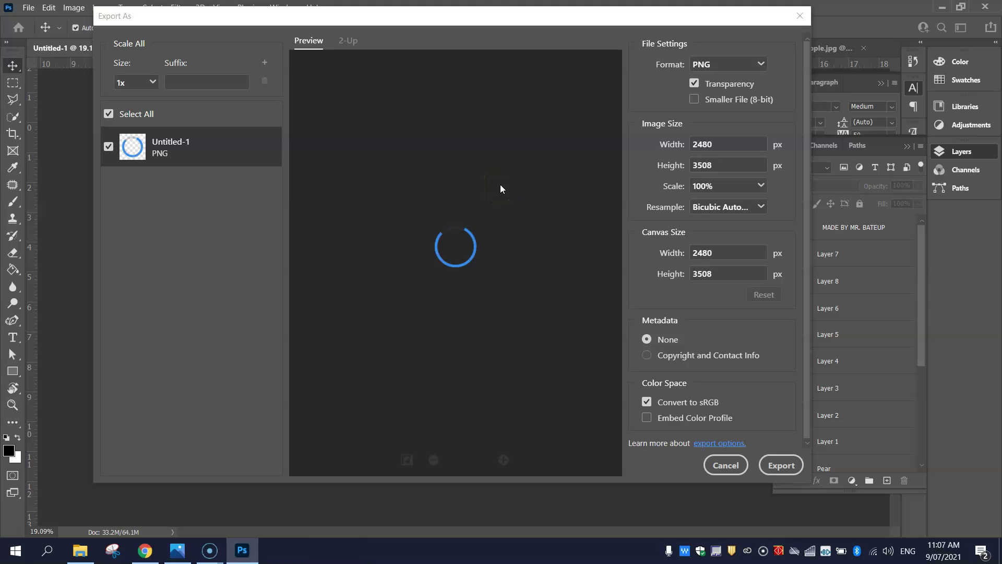
pyautogui.click(763, 65)
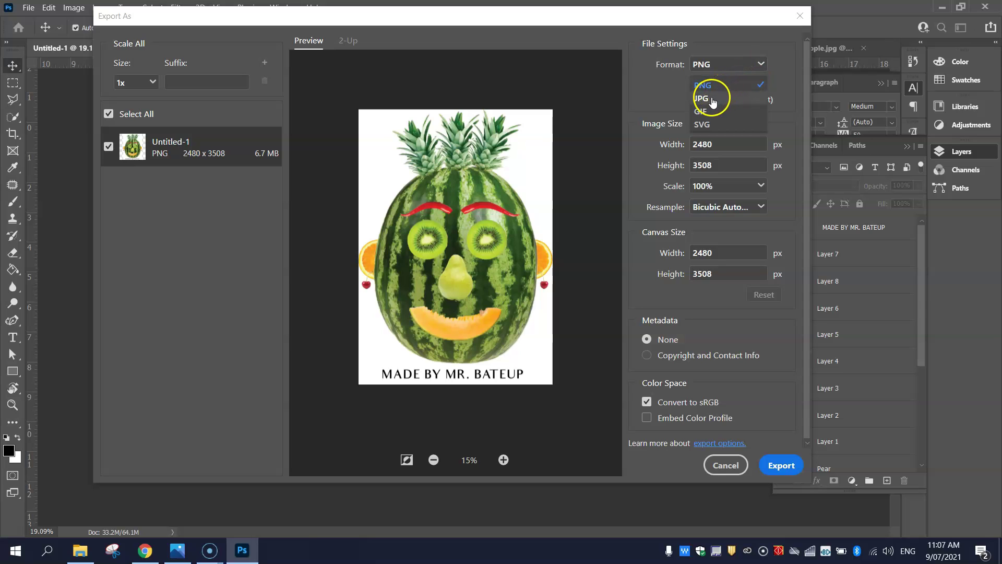
pyautogui.click(712, 98)
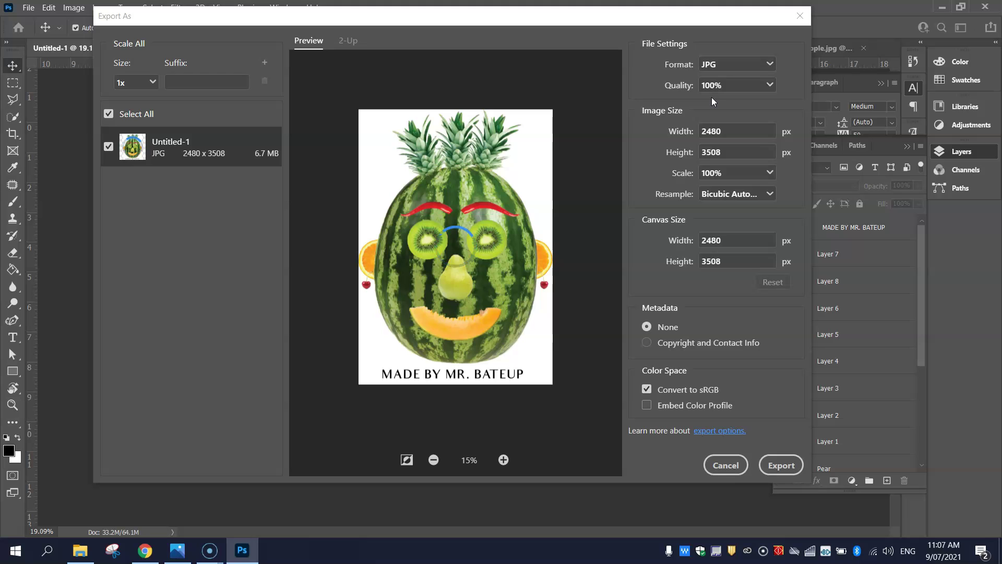
pyautogui.click(783, 463)
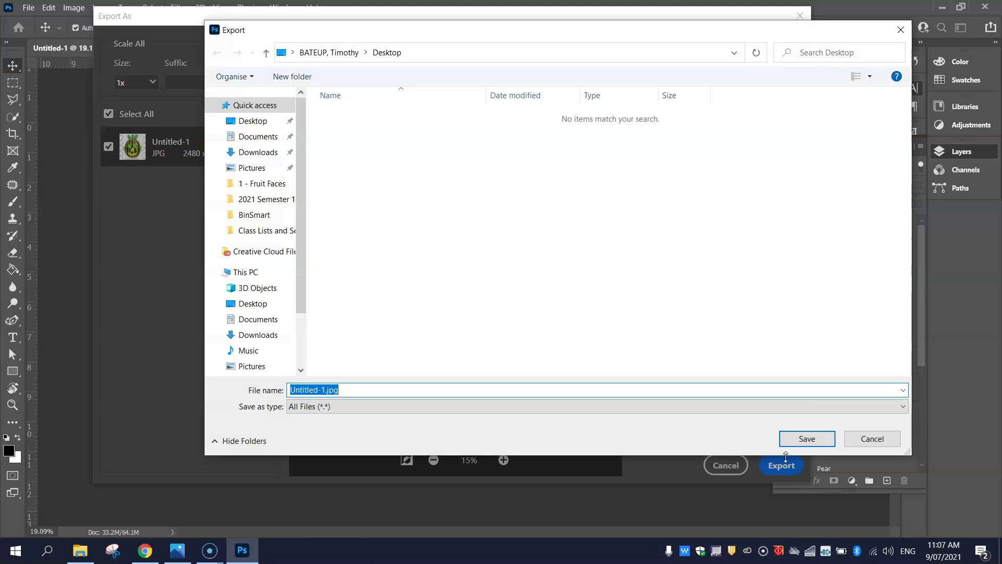
pyautogui.write('FRUIT FACE')
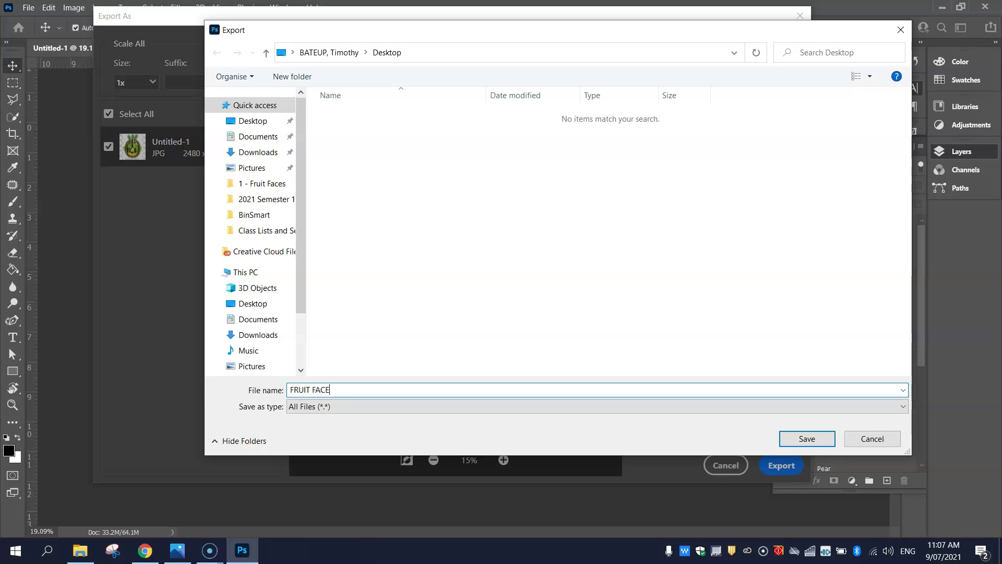
pyautogui.click(807, 438)
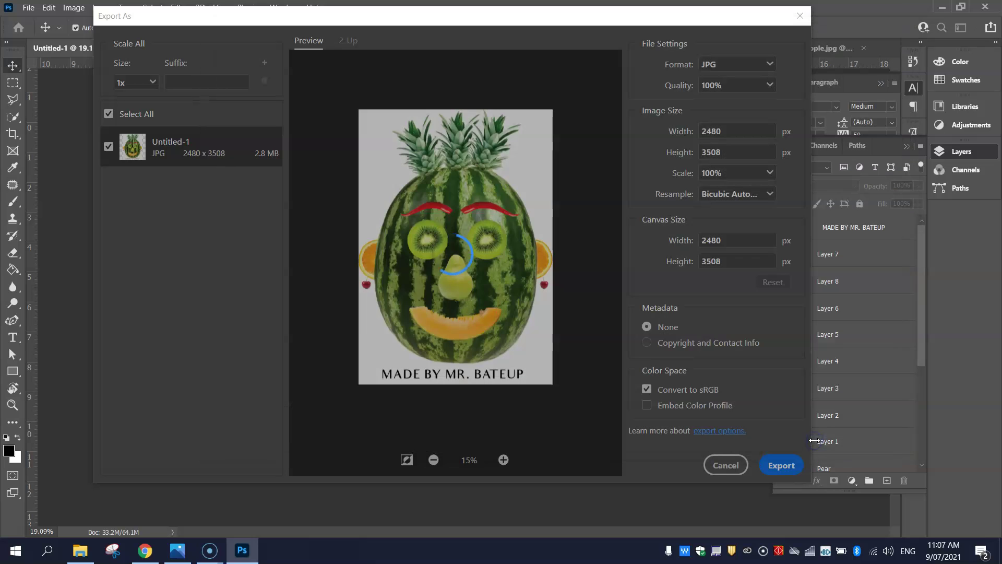